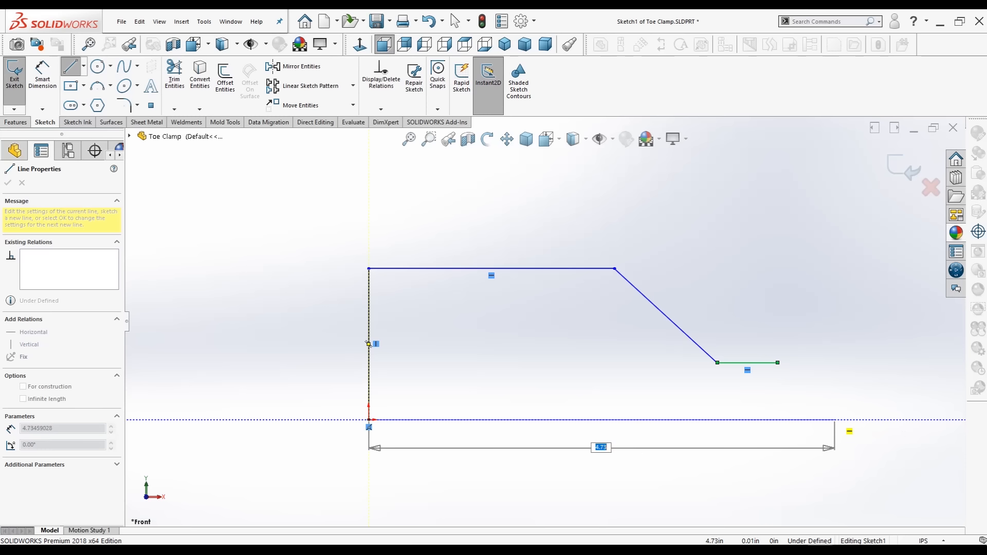
Step: Finish the horizontal base line from the origin at about 4.99 in long, and close the profile with a sloped line from the ledge's free end
click(860, 420)
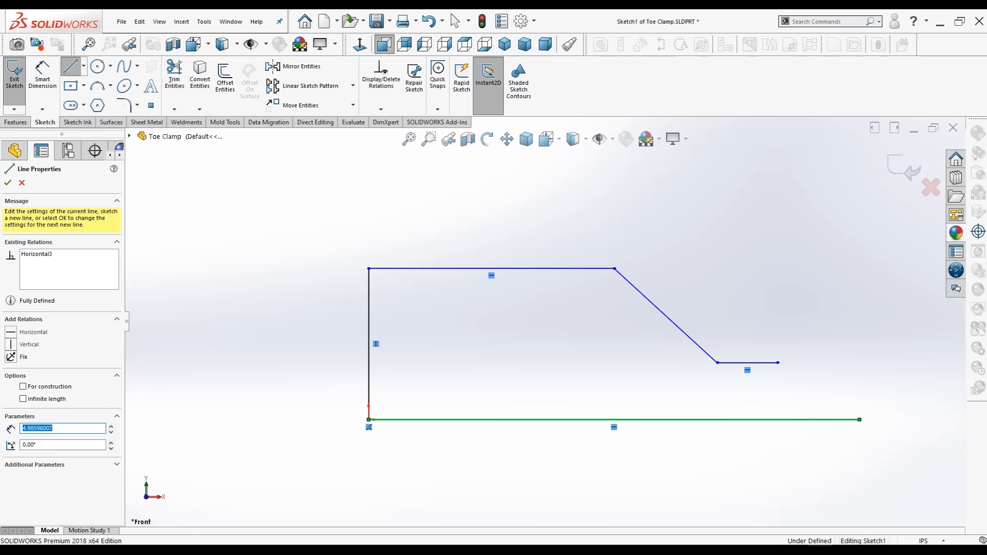
key(Escape)
key(Escape)
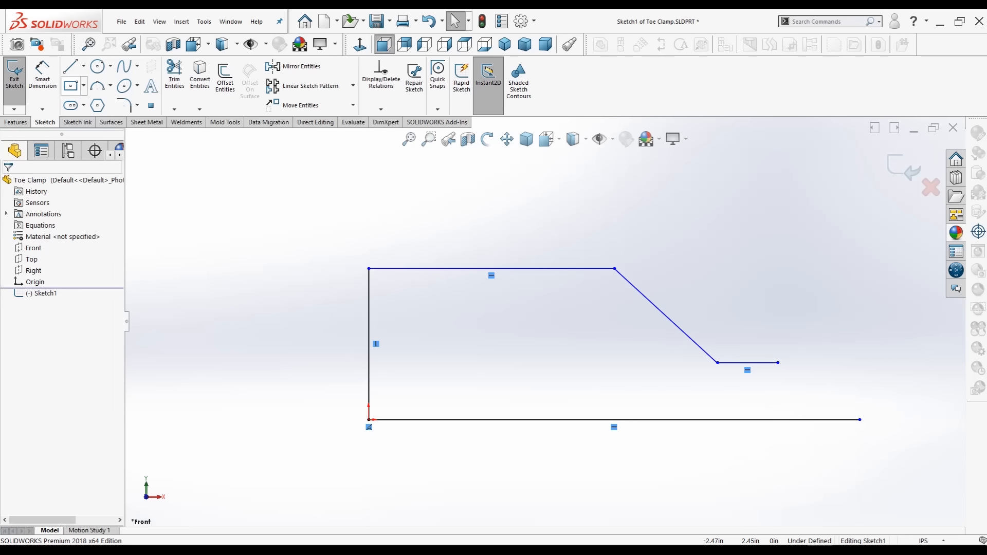
click(70, 66)
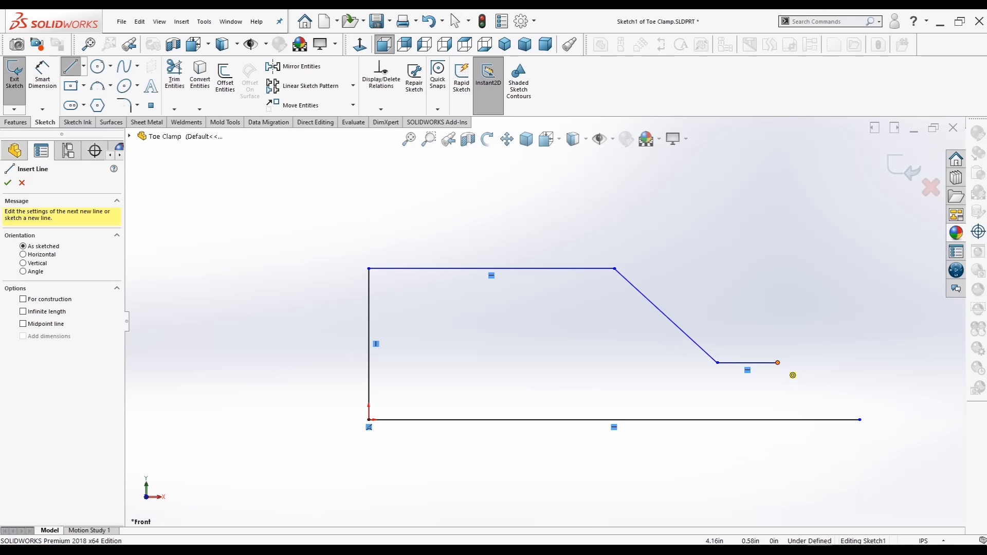
click(778, 363)
click(860, 420)
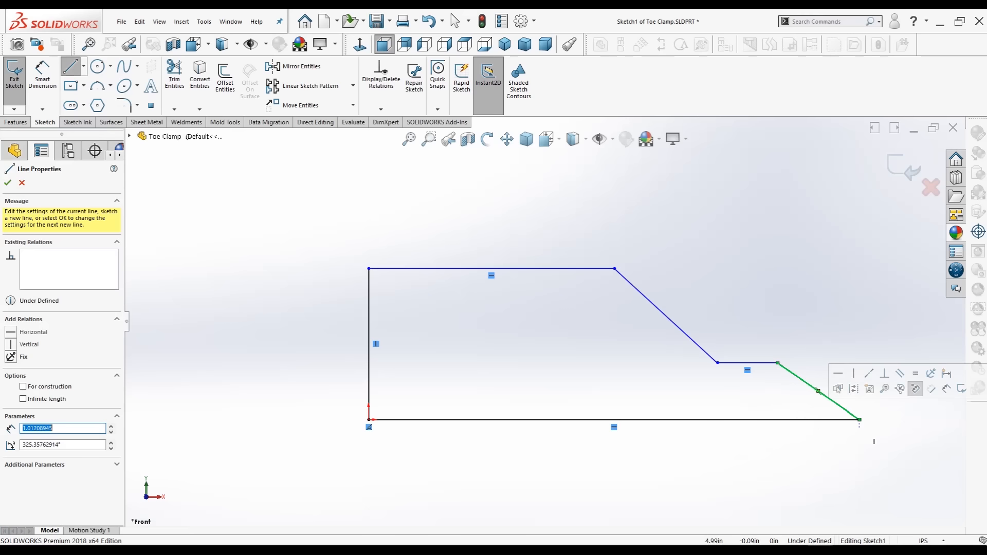
key(Escape)
key(f)
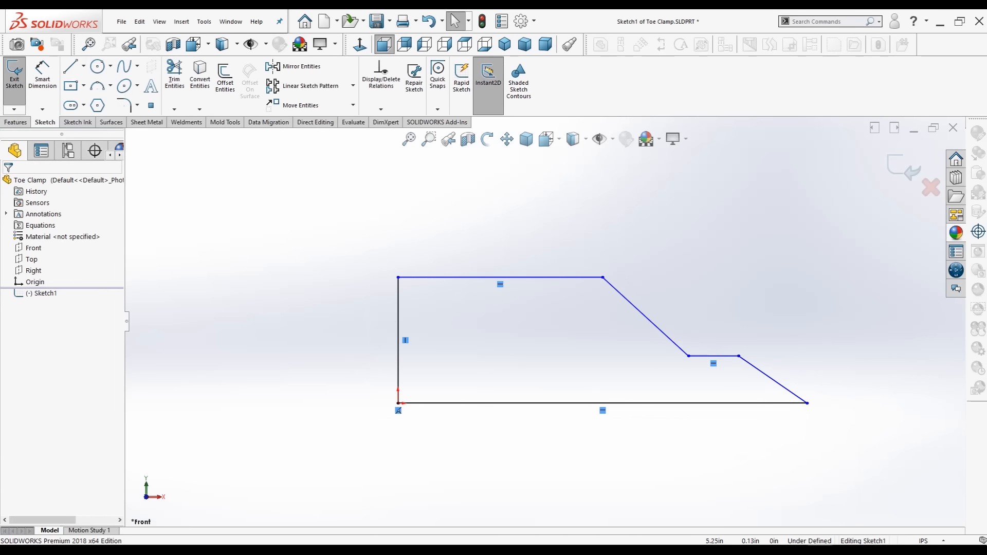
scroll(871, 410, down, 6)
scroll(545, 321, up, 8)
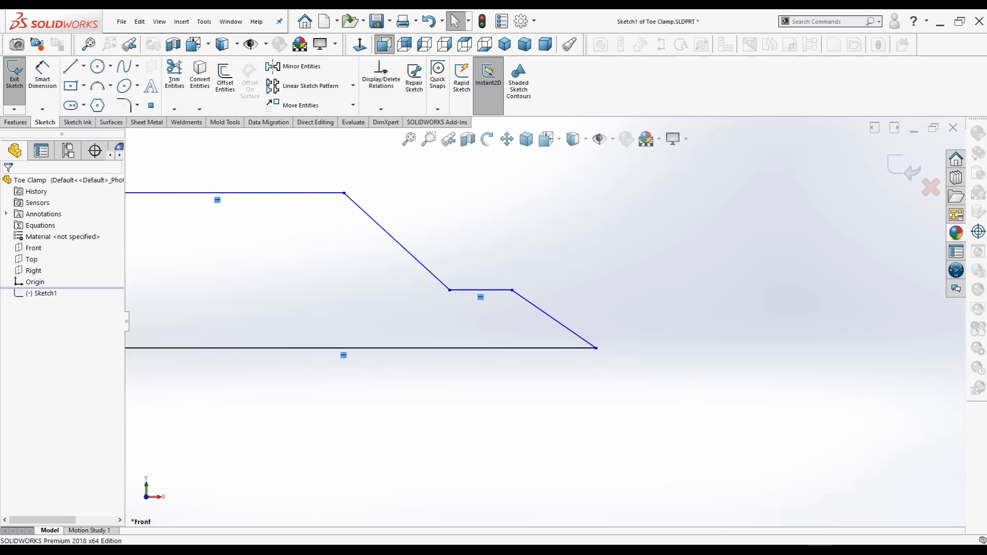
scroll(252, 212, down, 3)
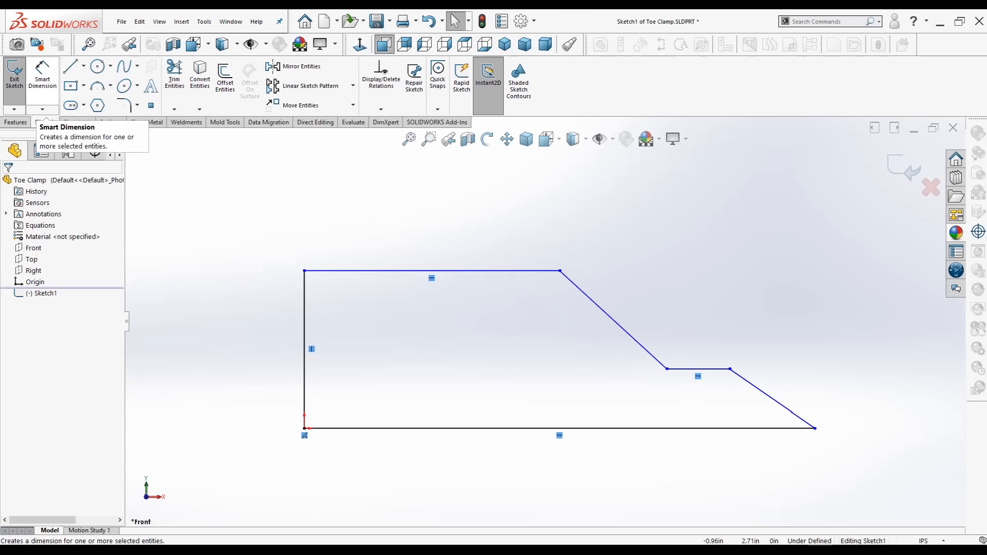
click(42, 75)
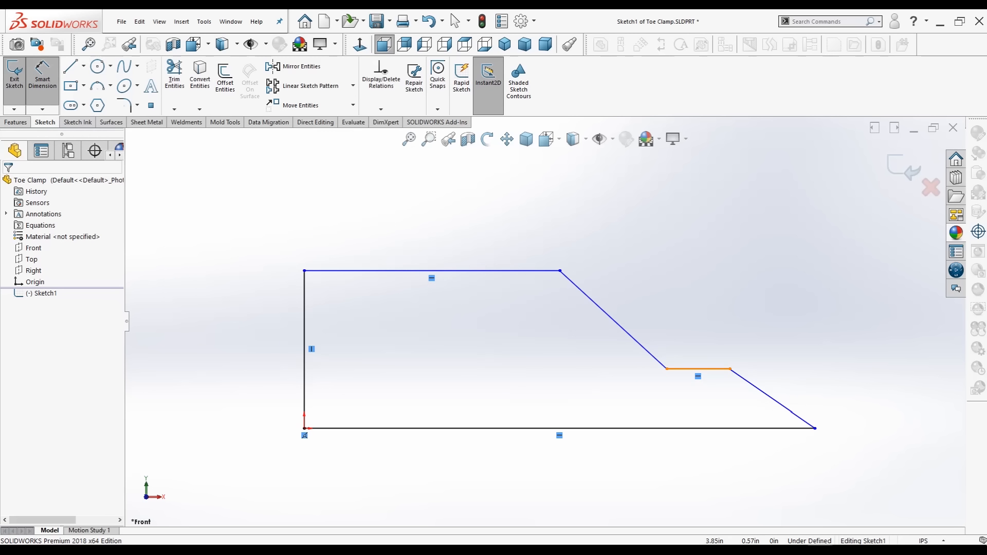
click(698, 369)
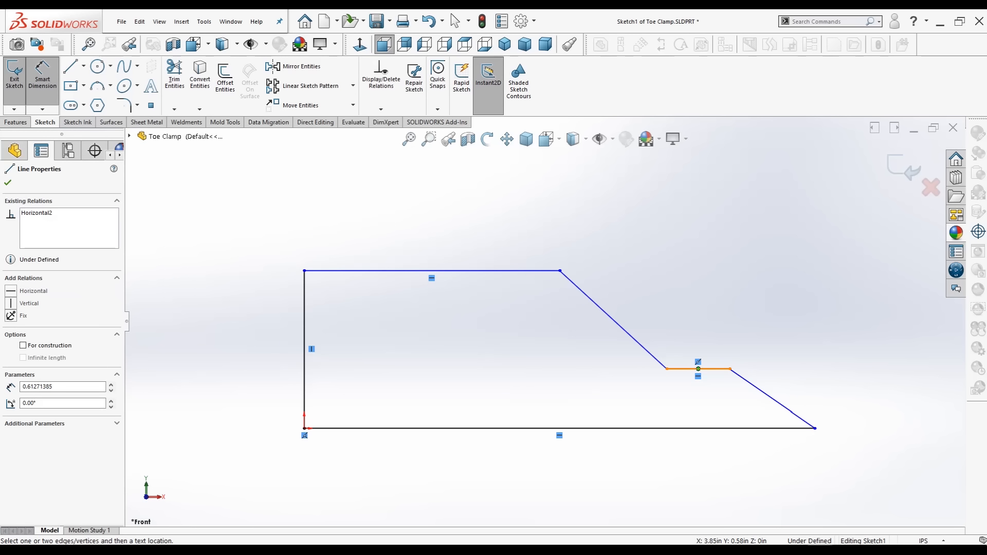
key(Escape)
click(698, 369)
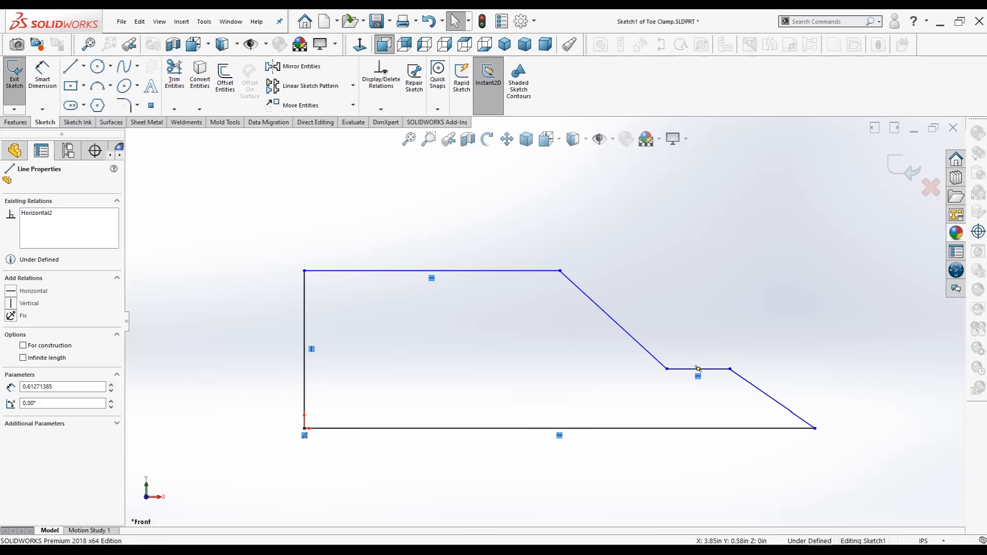
Step: Dimension the short horizontal ledge's length to 0.70 in
click(42, 75)
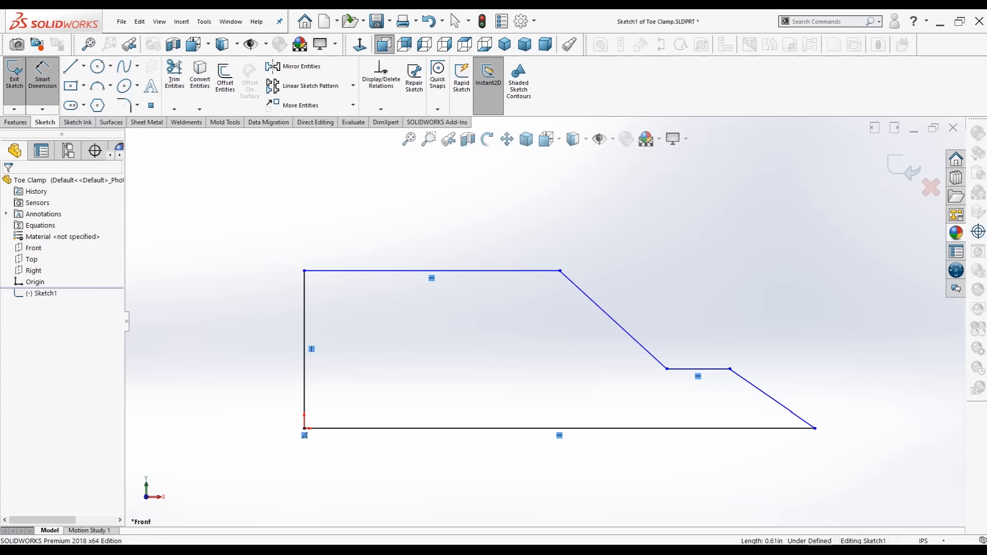
click(698, 368)
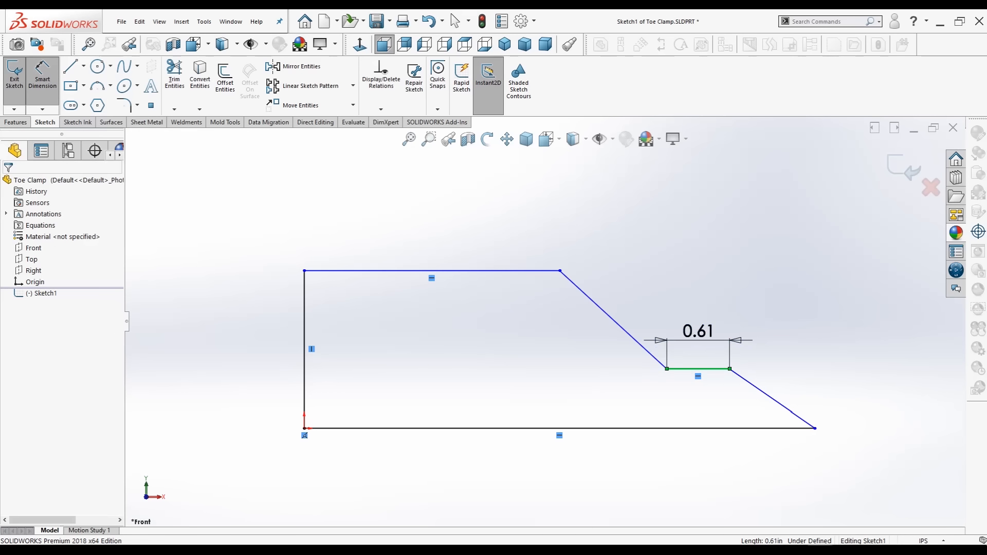
click(698, 335)
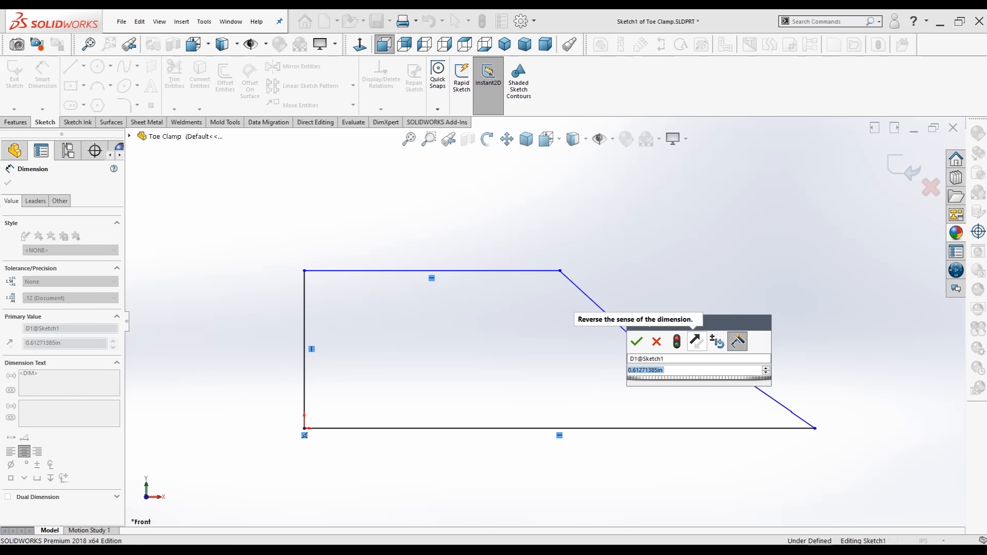
key(BackSpace)
text(0.7)
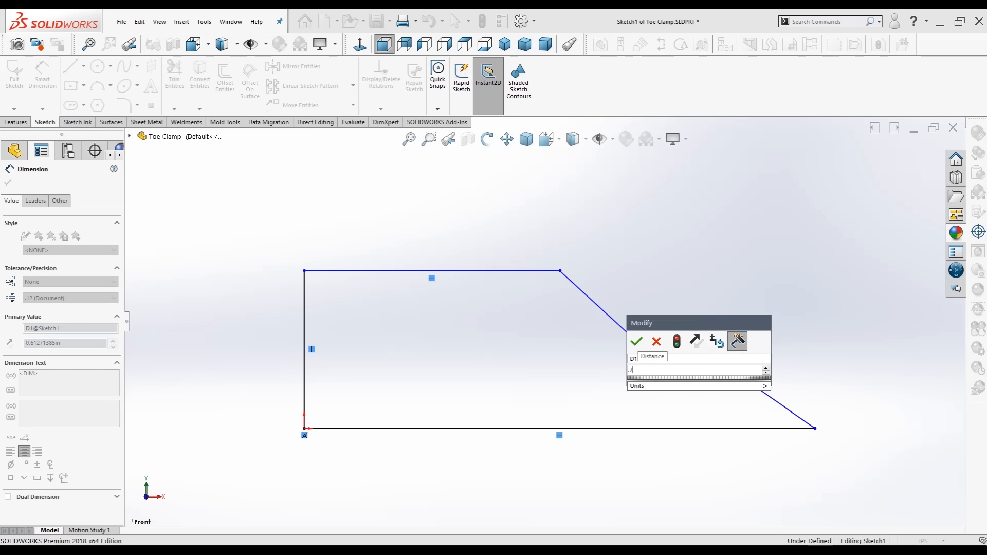
key(Return)
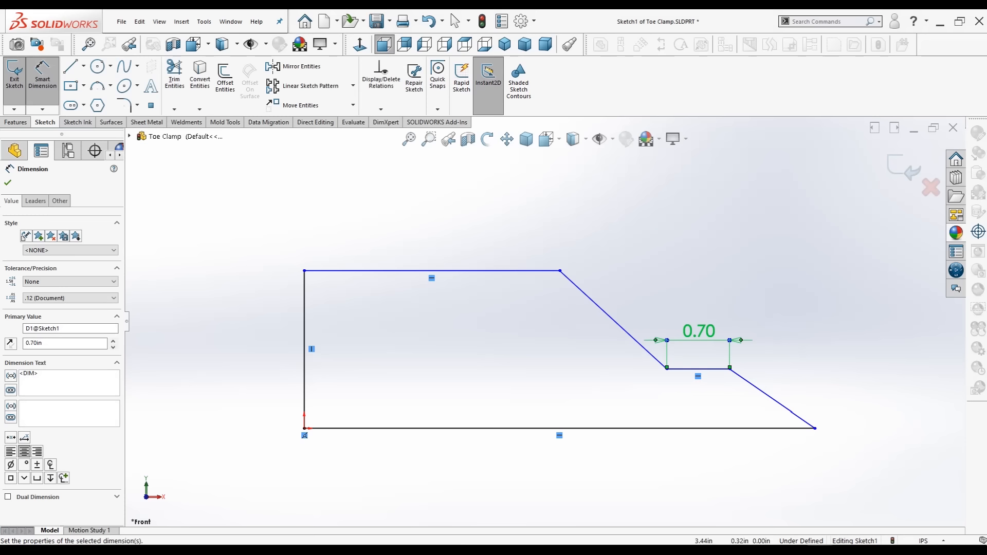
Step: Dimension the base line's overall length to 6.80 in
click(574, 428)
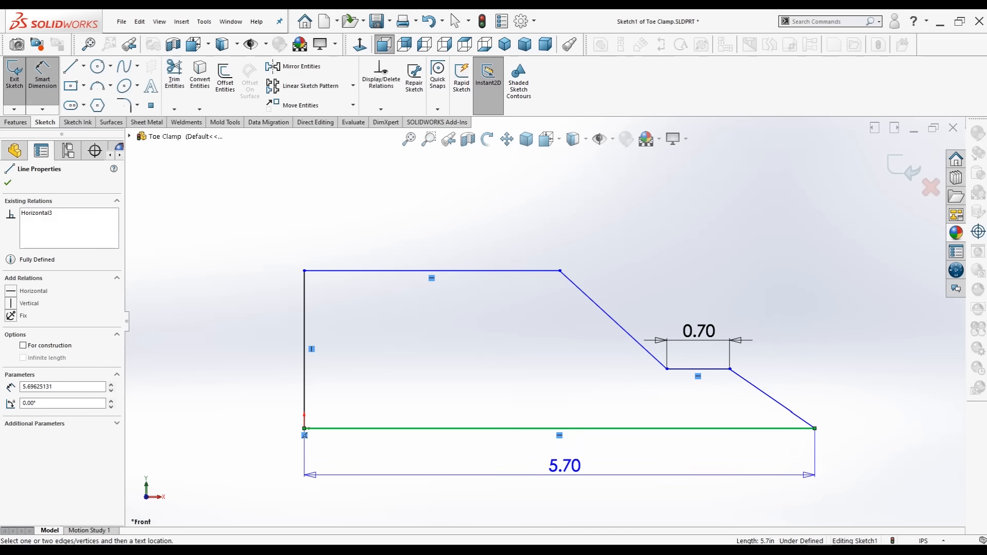
click(564, 466)
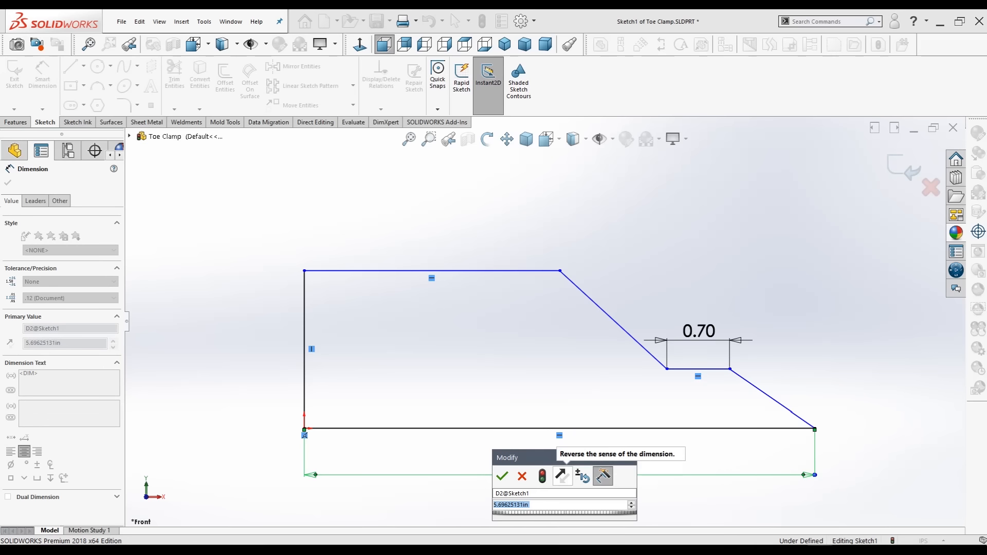
text(=4.80)
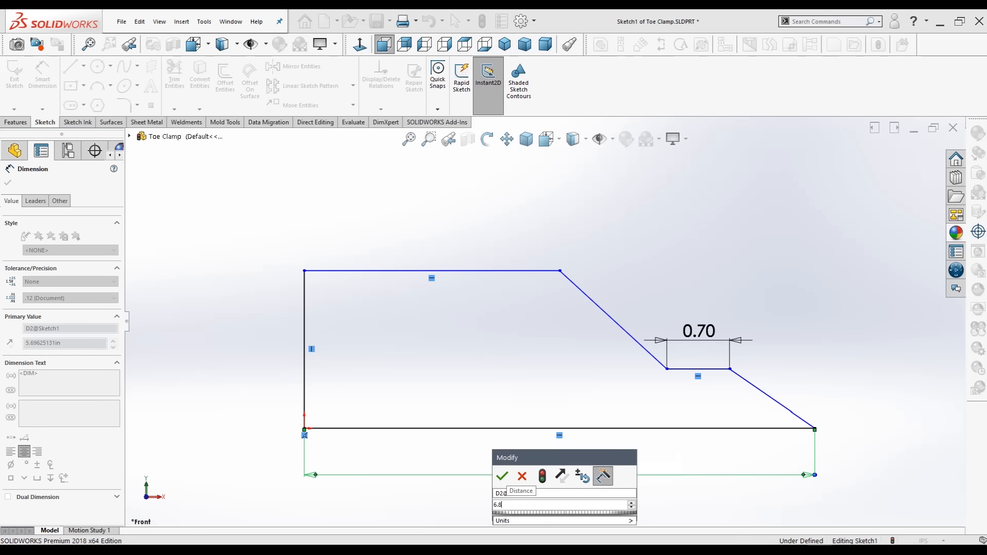
key(Return)
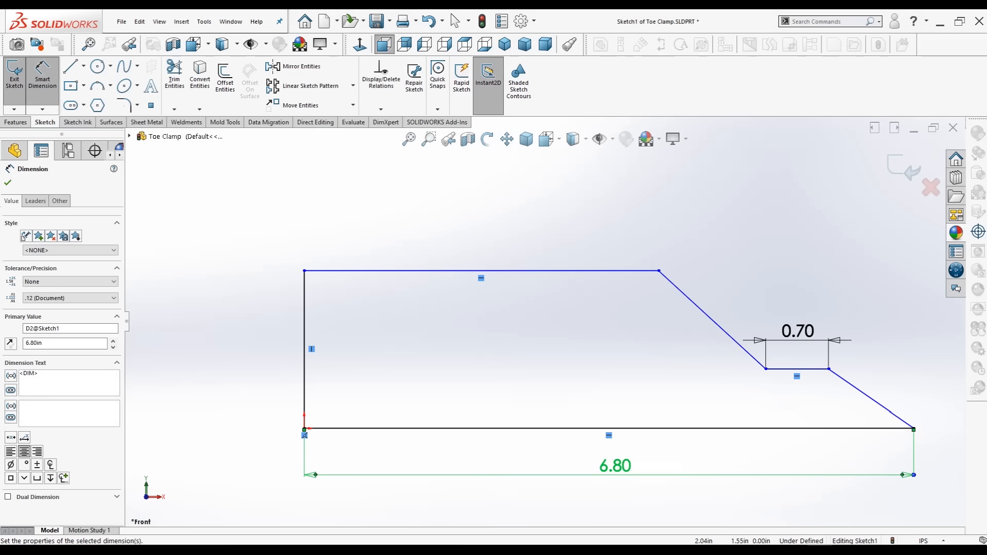
Step: Dimension the upper horizontal line's length to 4.25 in
click(484, 271)
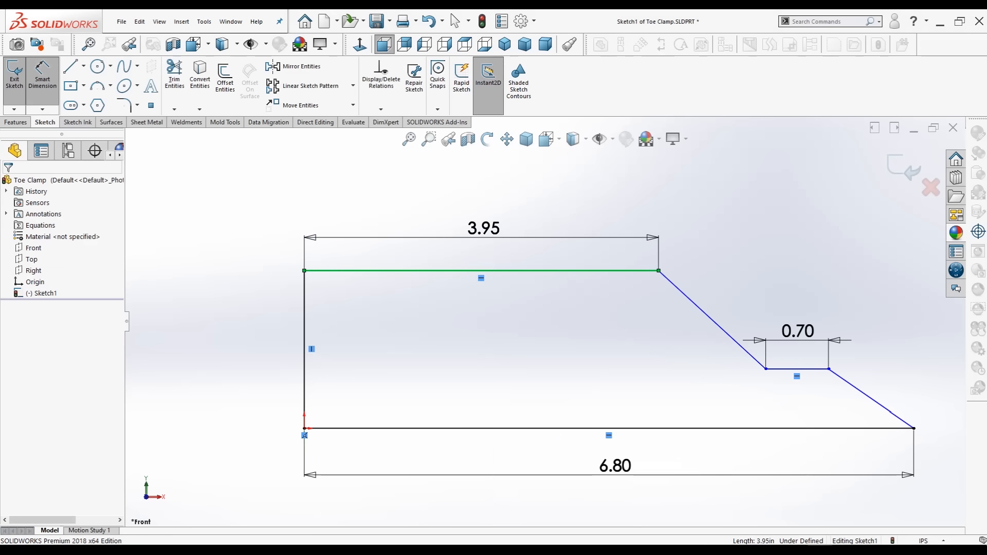
click(484, 229)
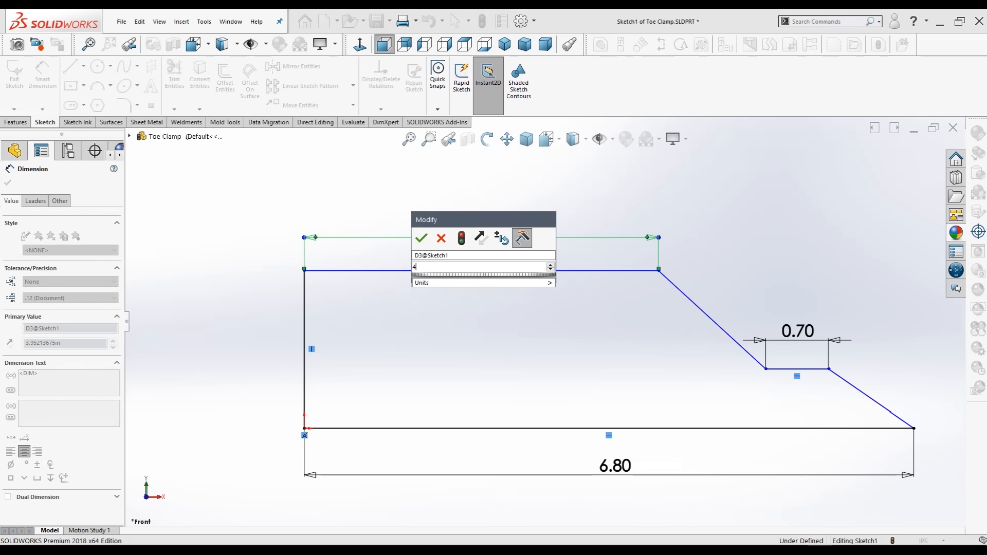
text(4.250)
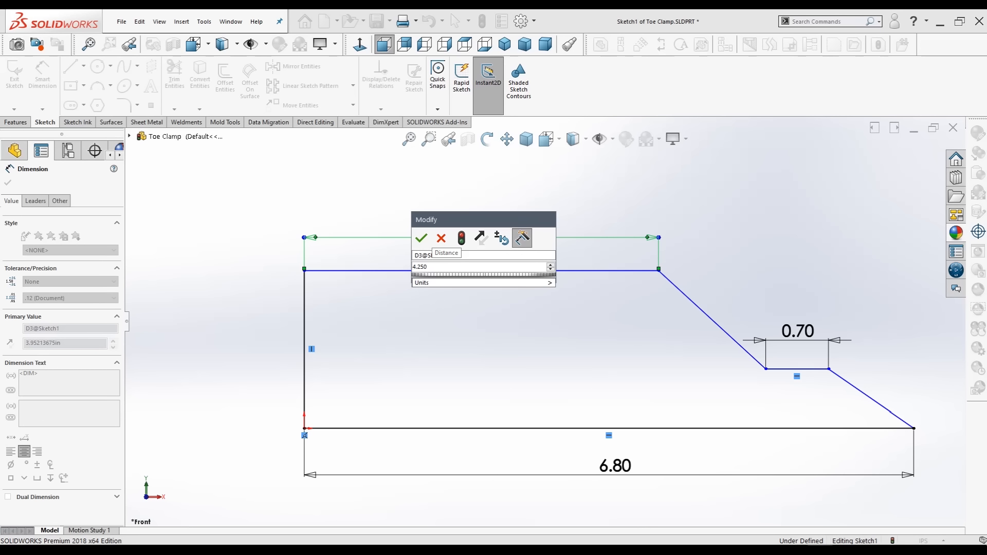
key(Return)
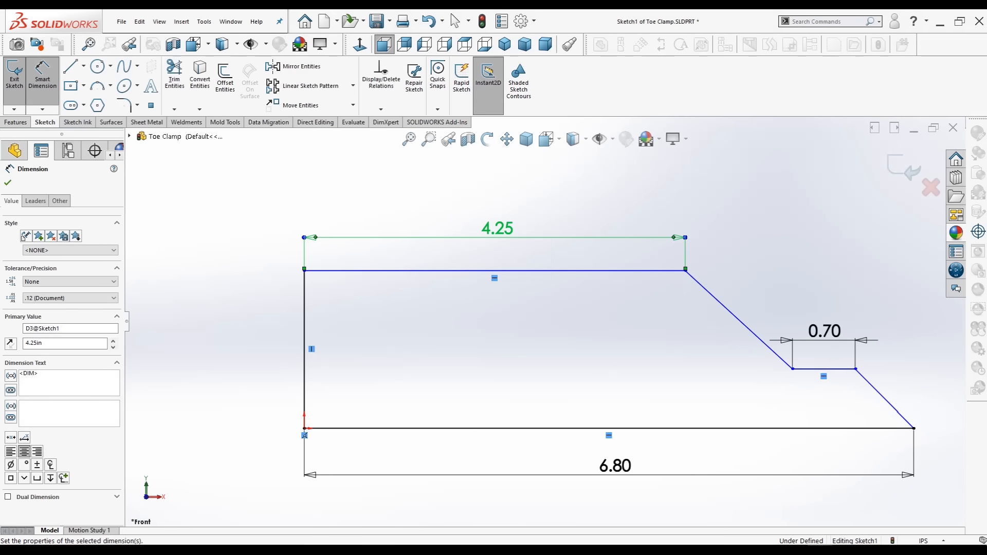
Step: Dimension the vertical line at the origin to a height of 1.80 in
click(304, 349)
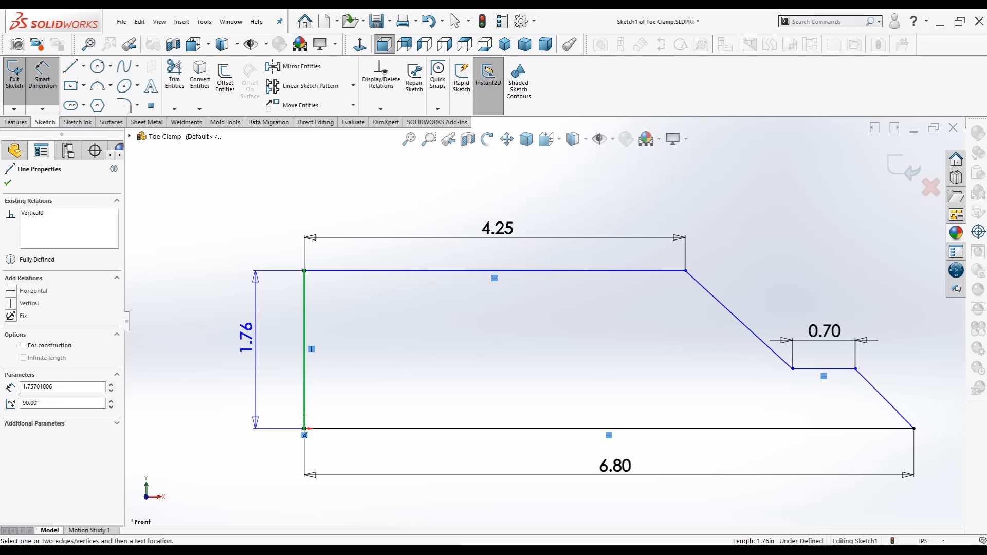
click(248, 339)
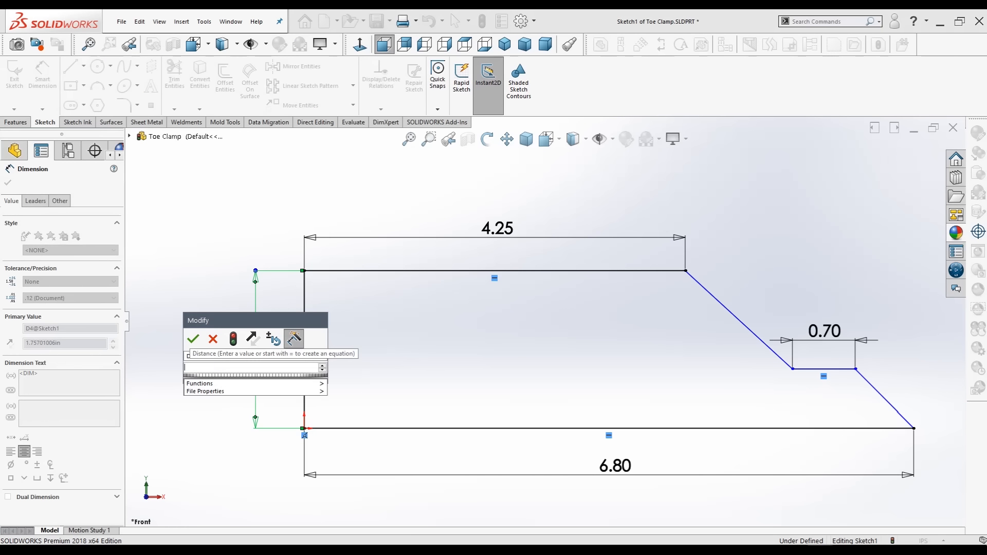
text(1.80)
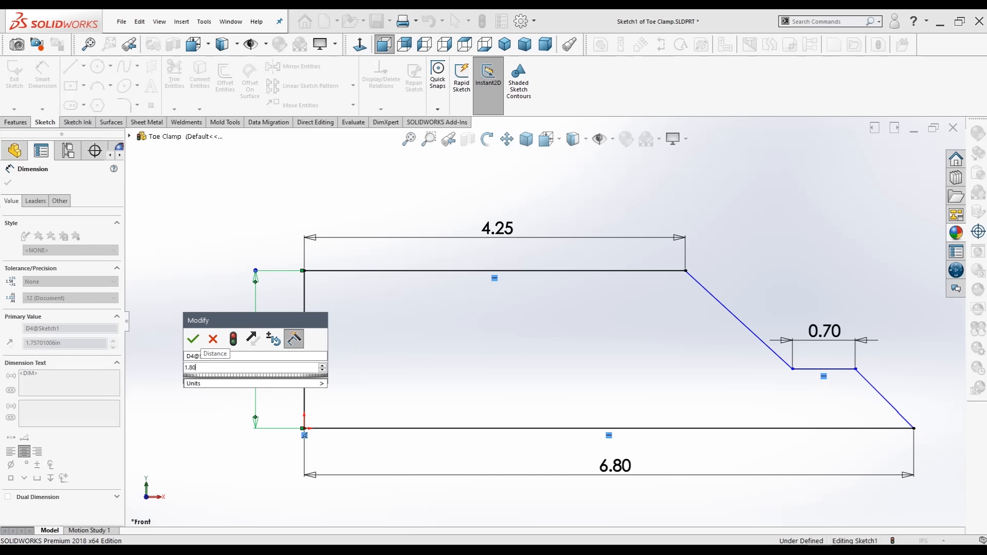
key(Return)
Step: Dimension the height of the short ledge above the base line to 0.35 in and finish dimensioning
key(f)
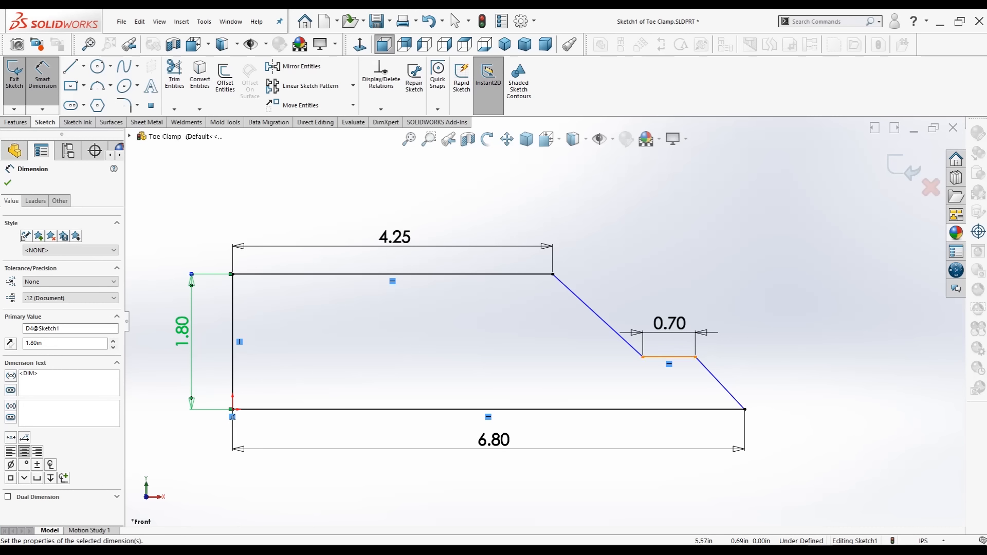
click(672, 357)
click(724, 409)
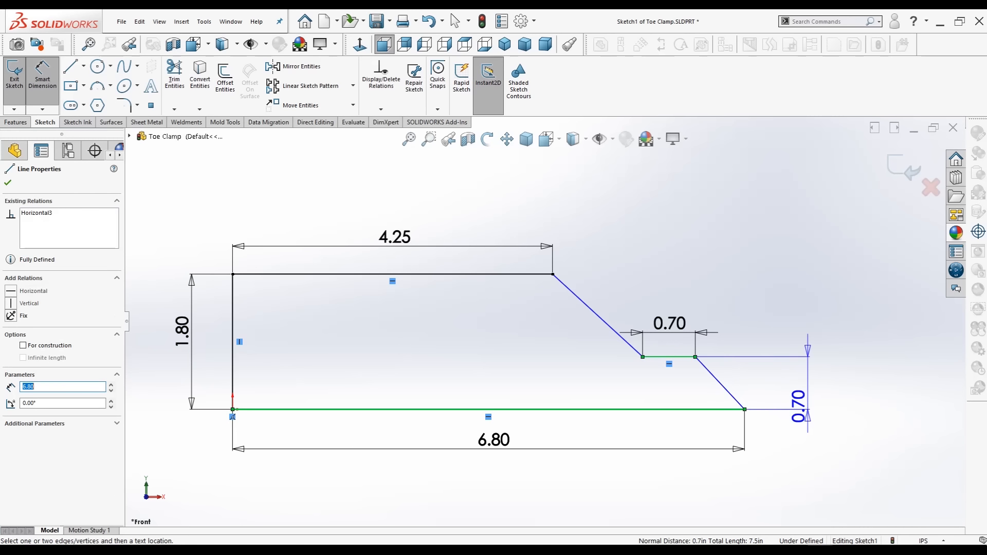
click(817, 388)
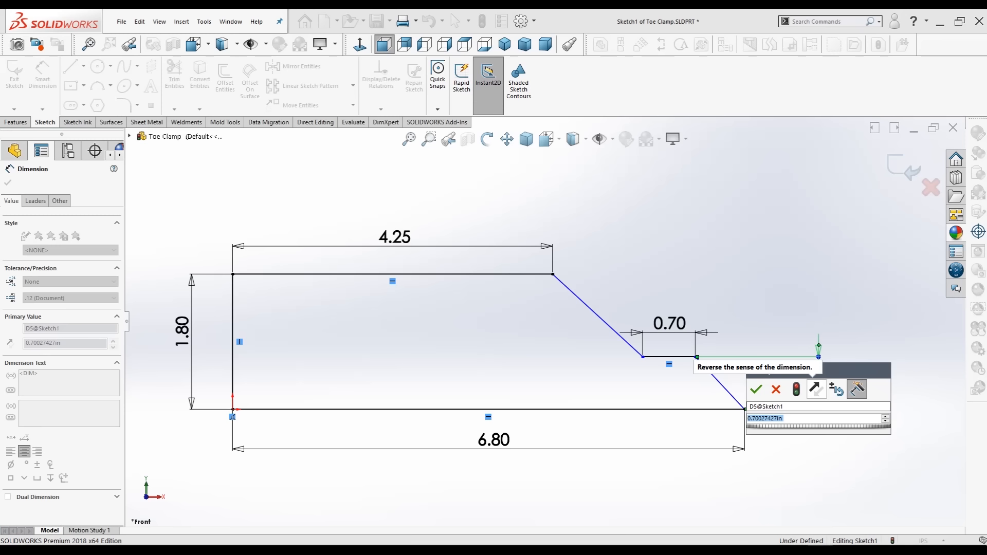
text(0.35)
key(Return)
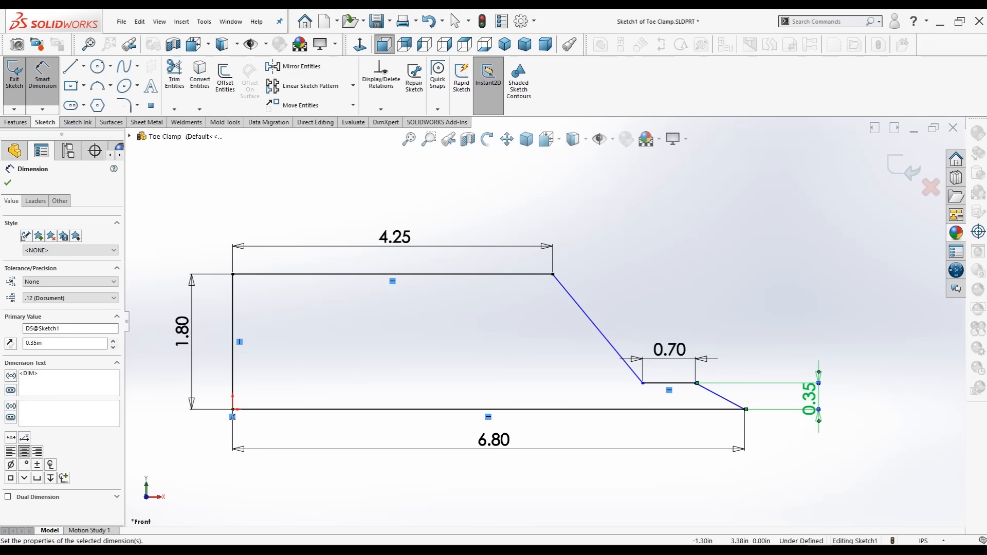
click(8, 182)
key(Escape)
Step: Sketch a horizontal centerline extending outward from the corner where the upper horizontal line meets the long slope
click(83, 66)
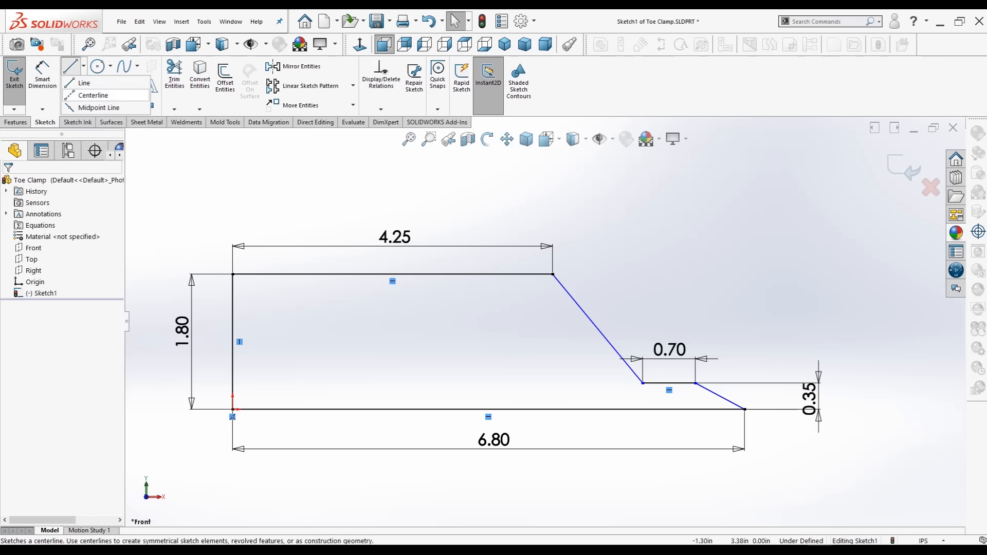
click(92, 95)
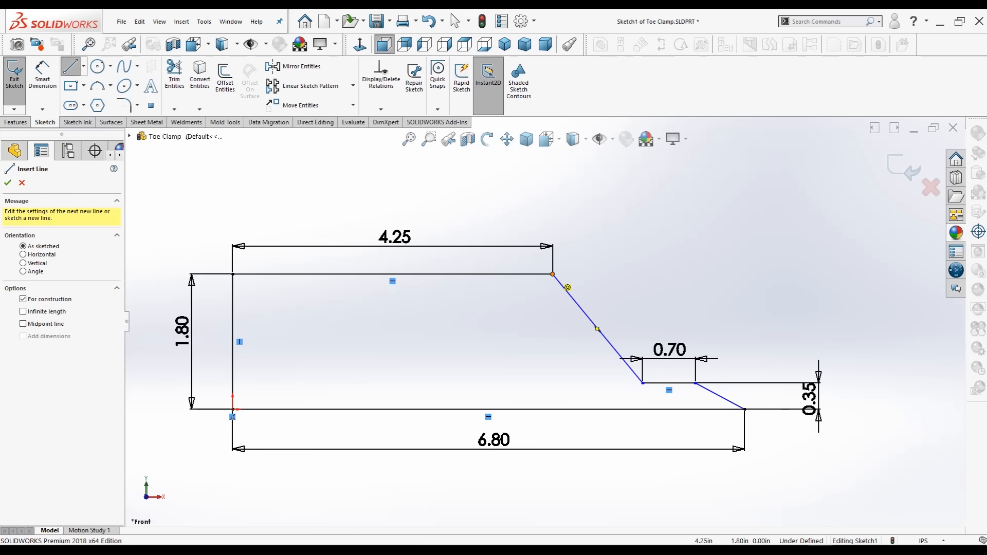
click(553, 274)
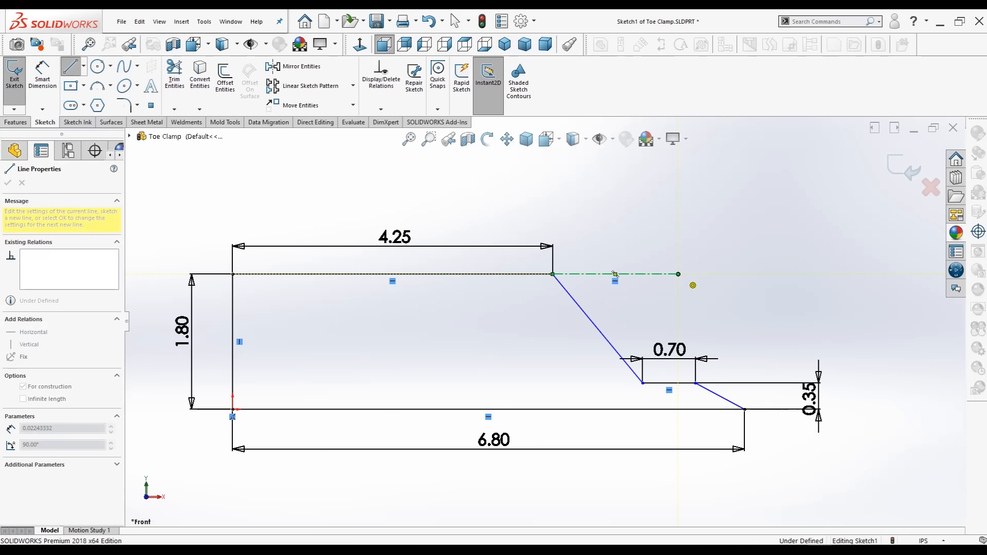
key(Escape)
Step: Dimension the angle between the long slope and the horizontal centerline to 45 degrees and finish dimensioning
click(42, 77)
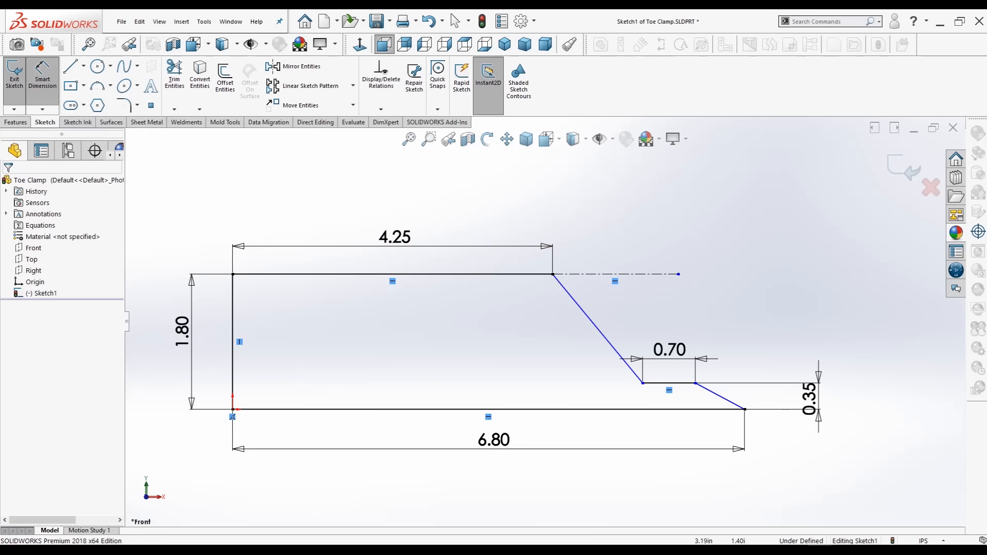
click(598, 328)
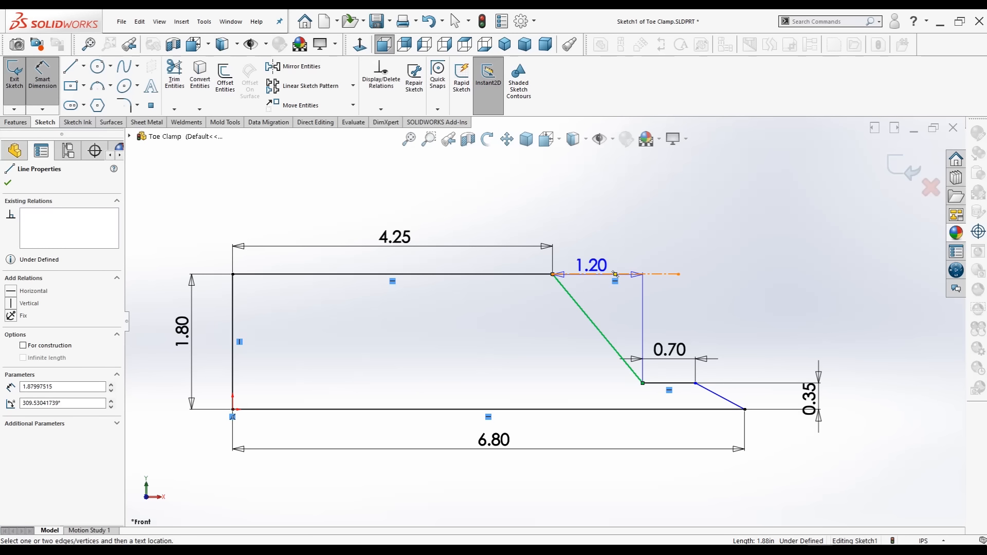
click(615, 274)
click(635, 295)
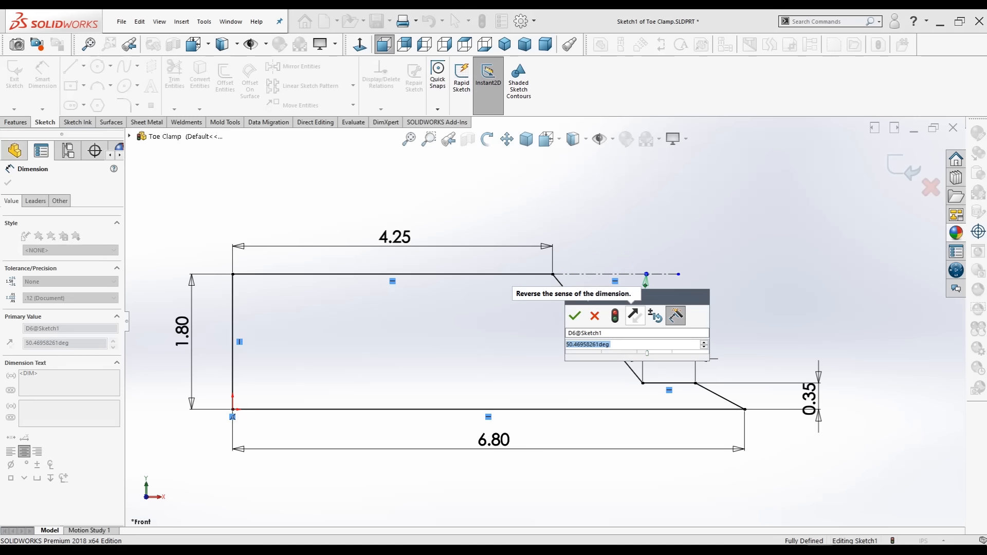
text(45)
key(Return)
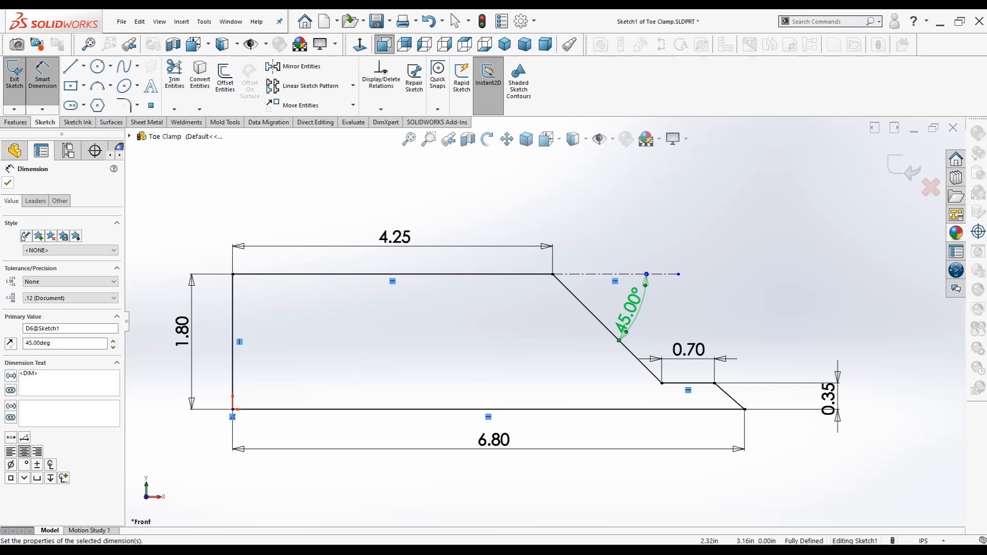
key(Escape)
Step: Extrude the clamp profile as a boss with the Mid Plane end condition and a depth of 2 in
scroll(545, 321, up, 3)
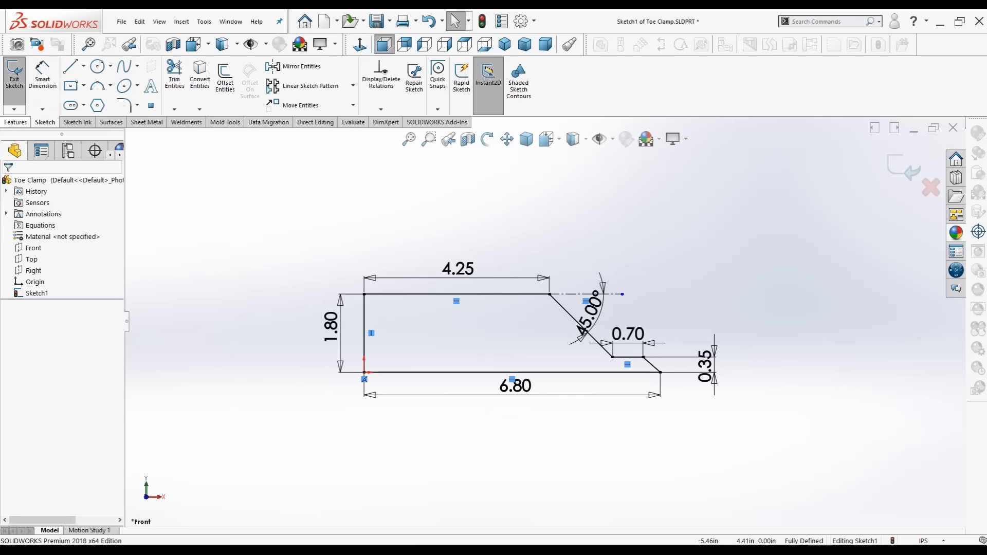
click(16, 121)
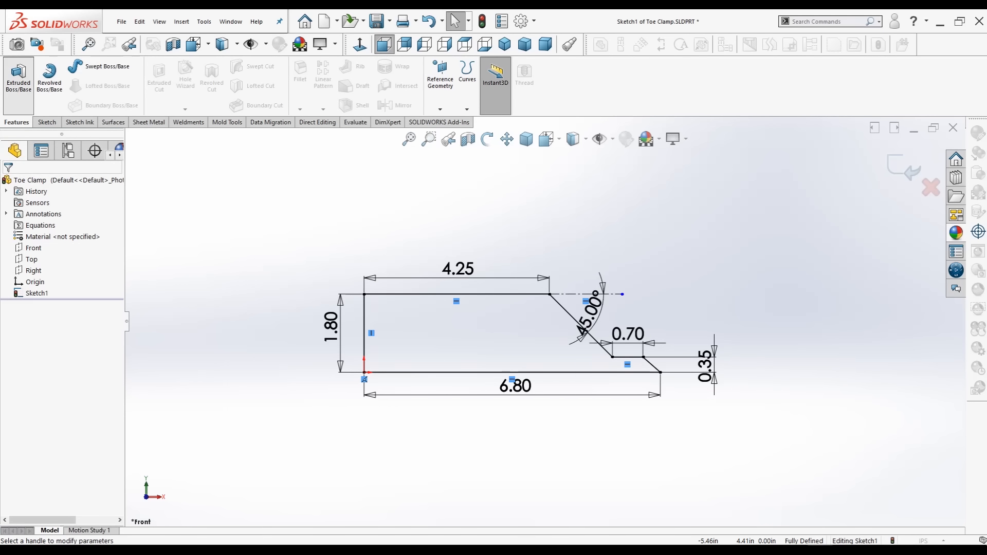
click(18, 74)
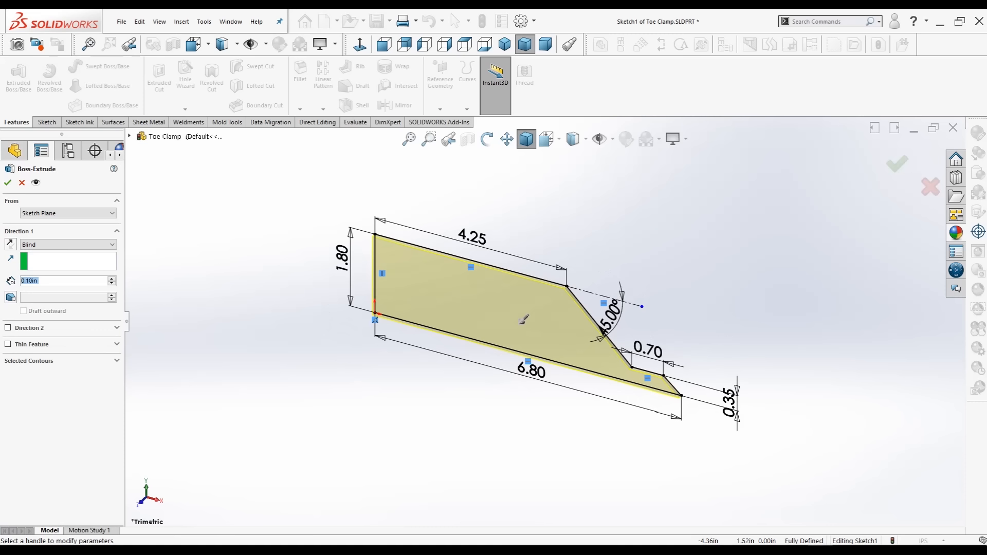
click(69, 244)
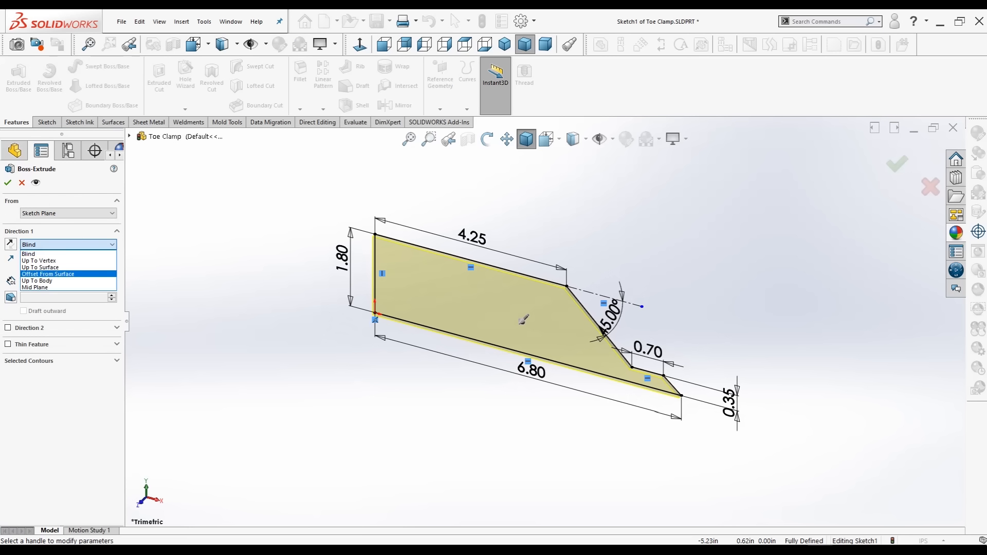
click(68, 288)
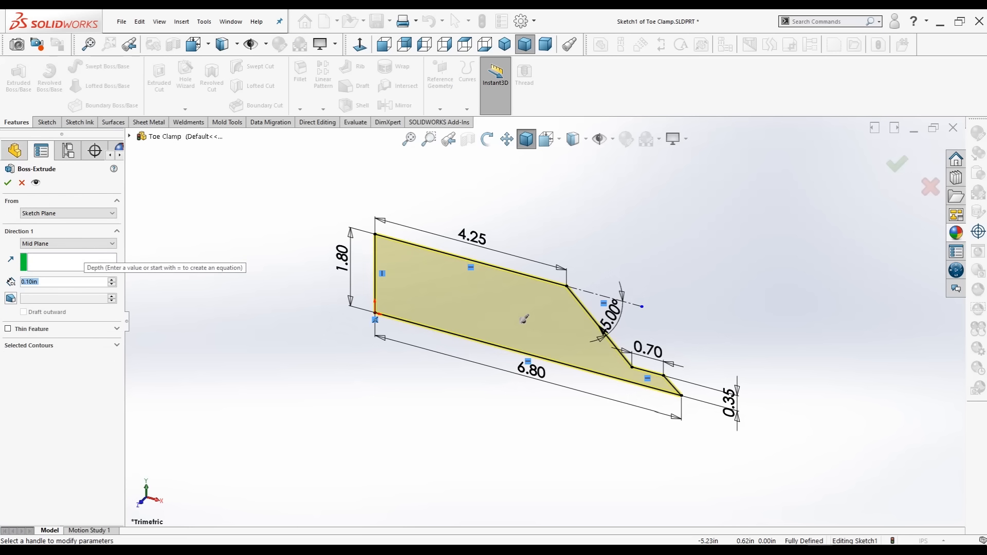
key(BackSpace)
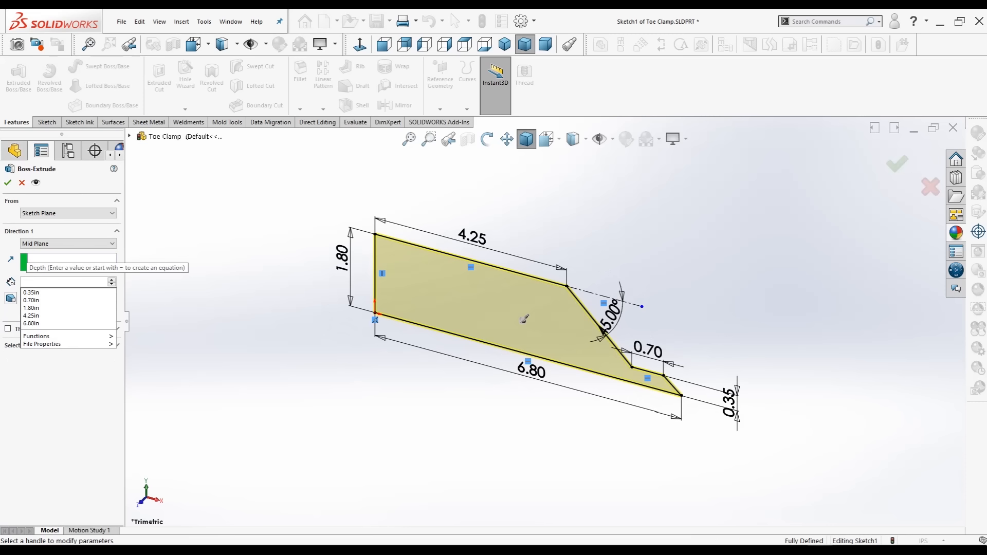
text(2)
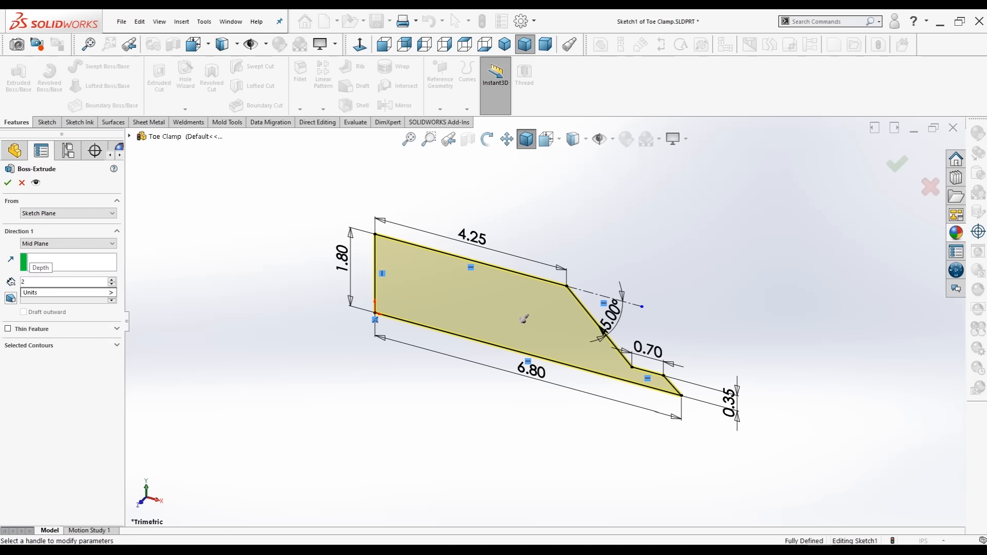
key(Return)
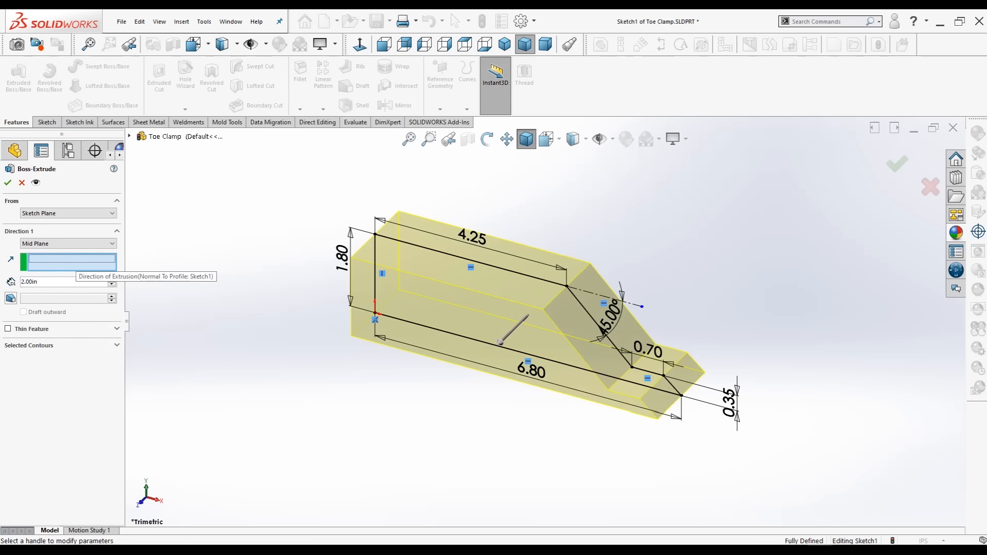
key(Return)
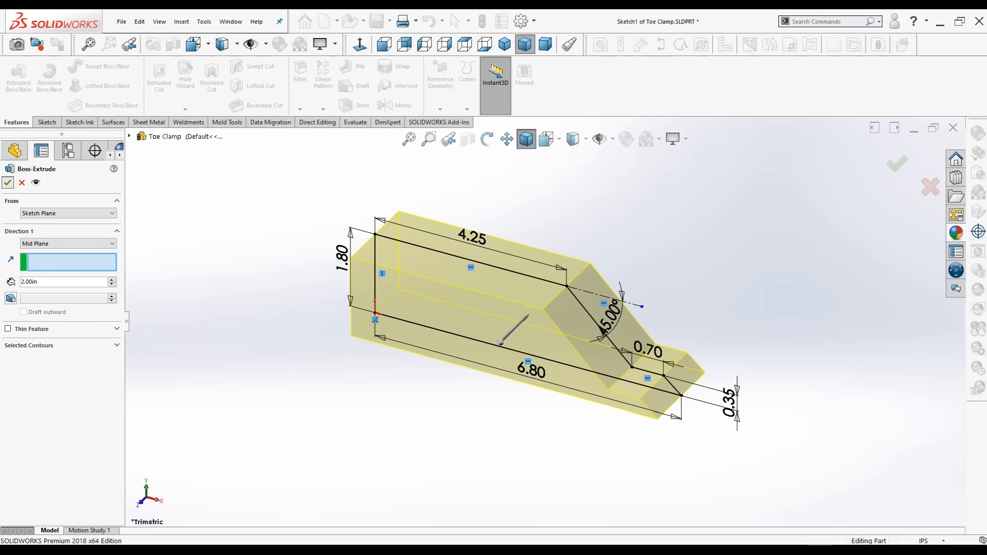
Step: Start a new sketch on the long sloped face of the clamp body
scroll(543, 320, up, 1)
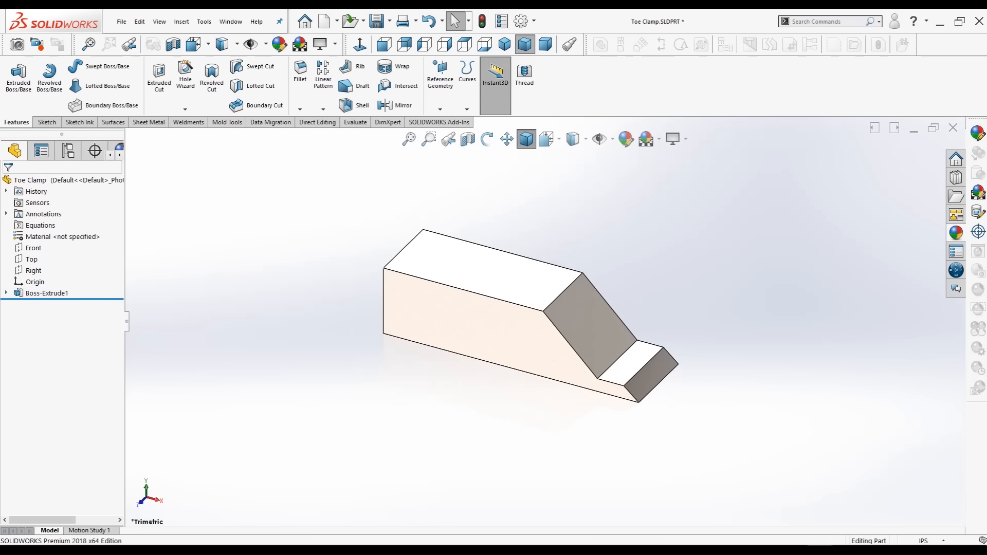
scroll(656, 266, down, 2)
key(f)
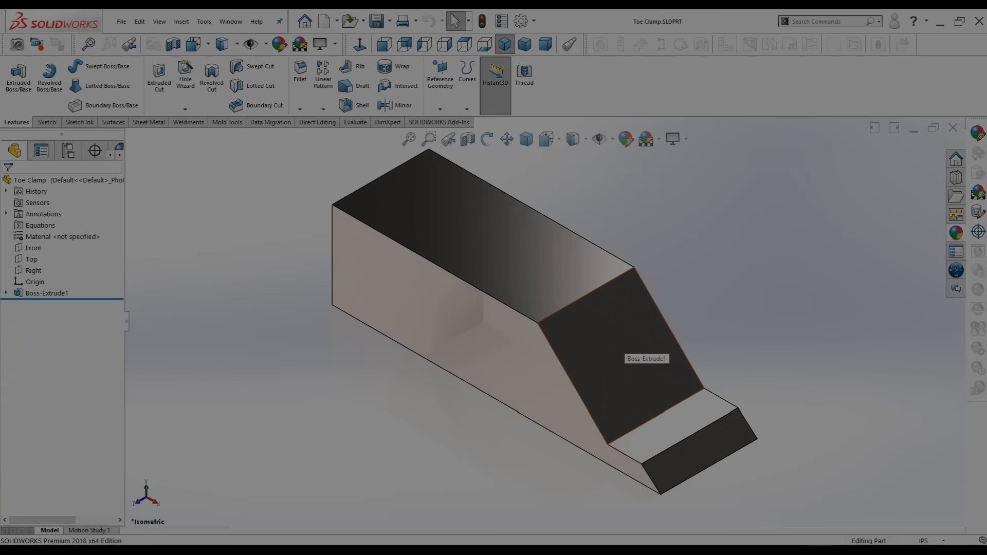
click(625, 356)
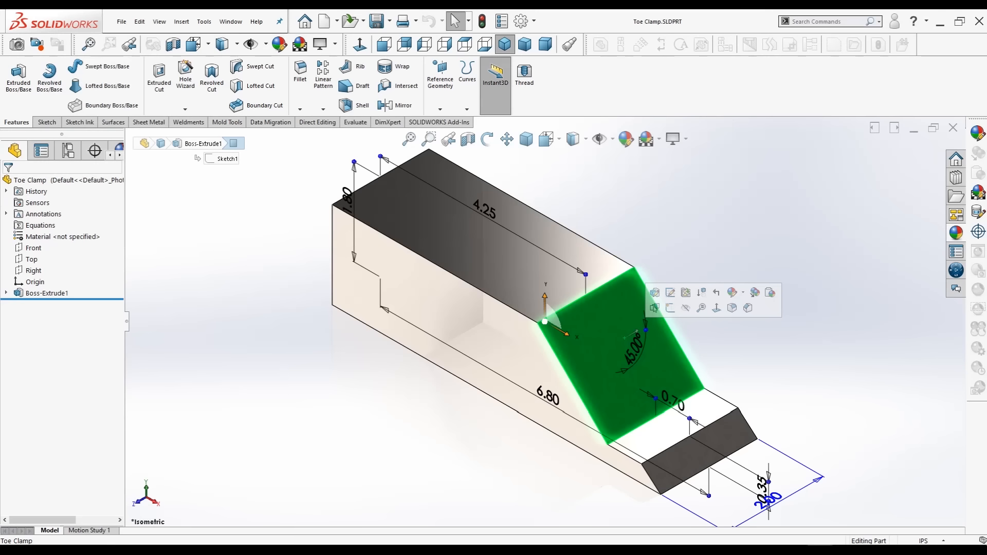
click(655, 308)
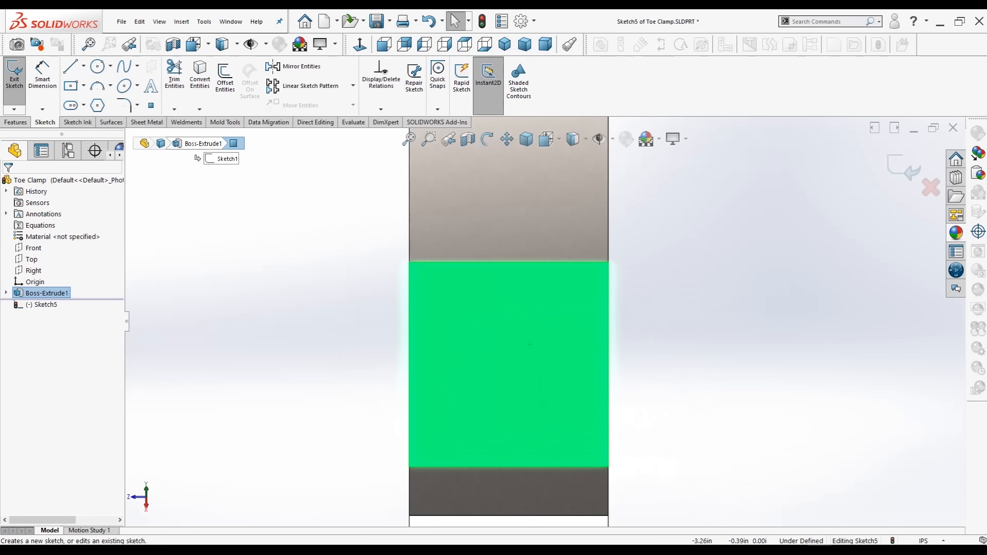
Step: Sketch a 0.50 in diameter circle near the middle of the sloped face and place its diameter dimension outside the body
click(97, 66)
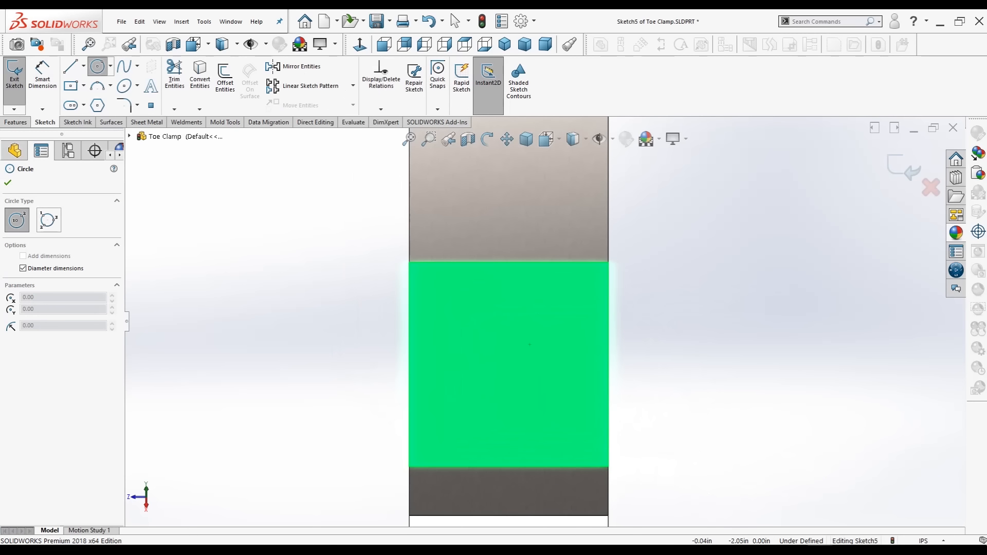
scroll(544, 321, up, 4)
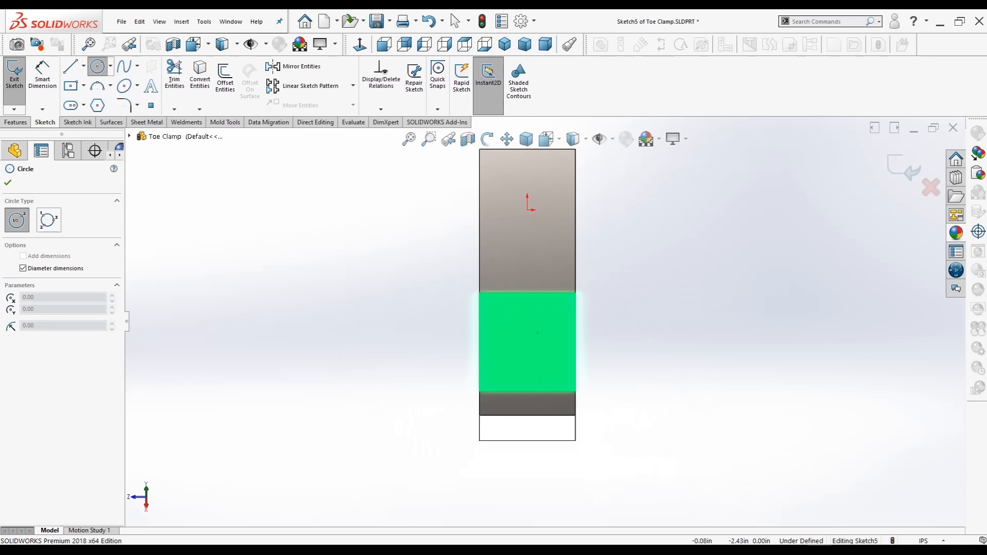
click(527, 343)
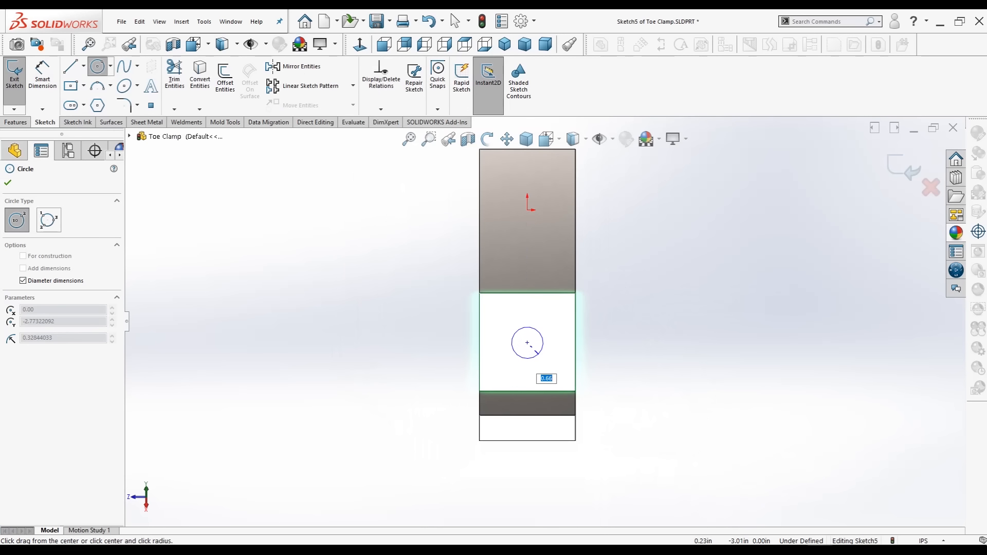
key(BackSpace)
key(Return)
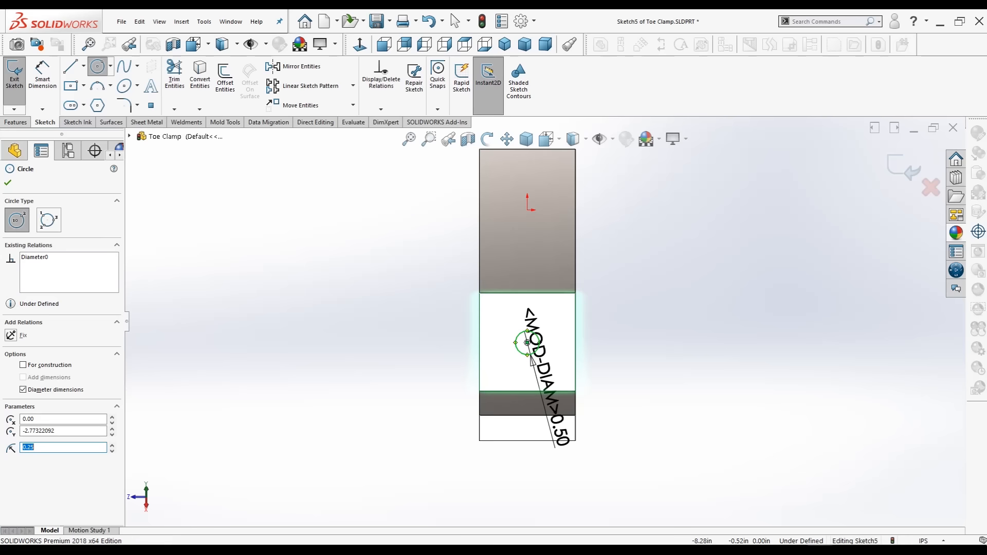
click(451, 13)
drag(547, 377, 642, 268)
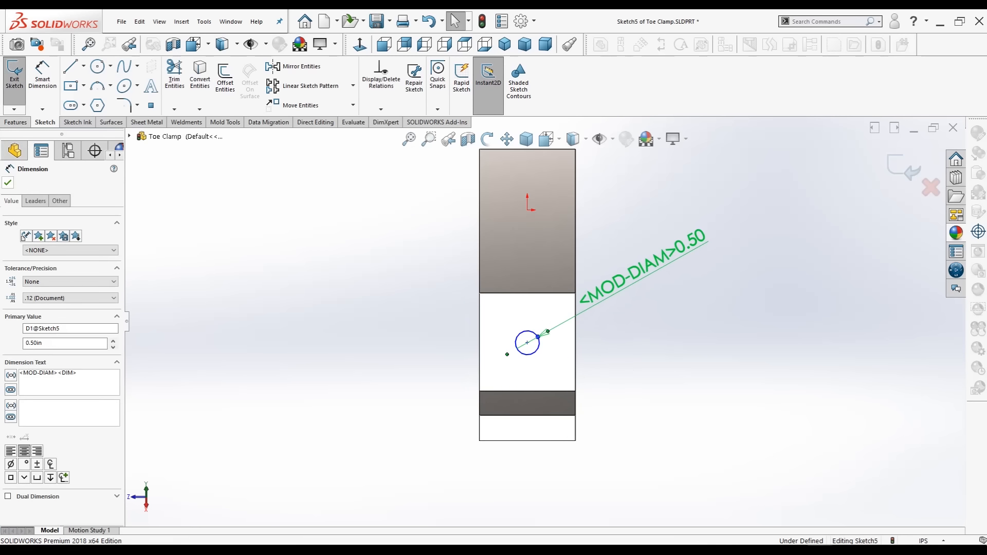
click(8, 182)
Step: Dimension the distance from the circle's center to the lower edge of the sloped face to 1 in
click(42, 76)
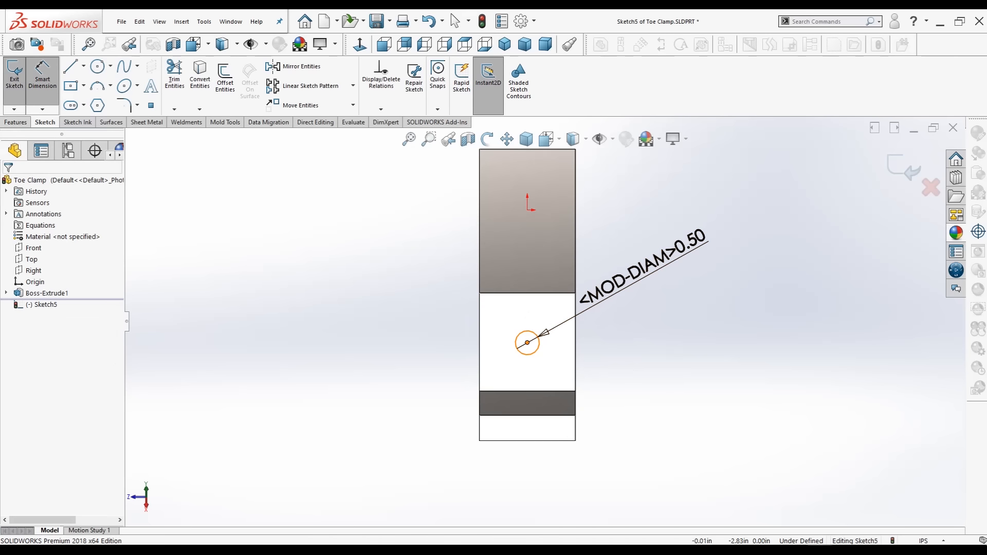
click(527, 343)
click(551, 391)
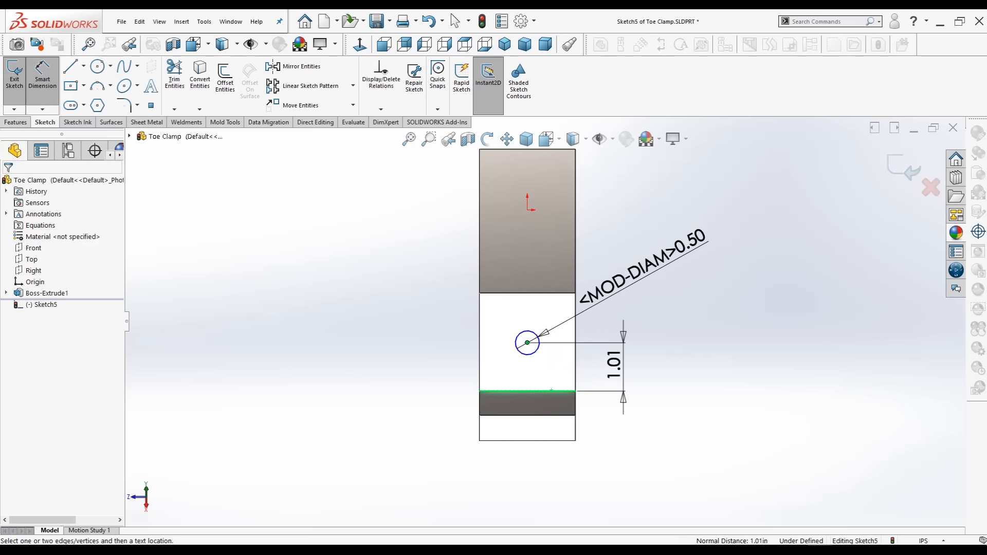
click(624, 371)
key(BackSpace)
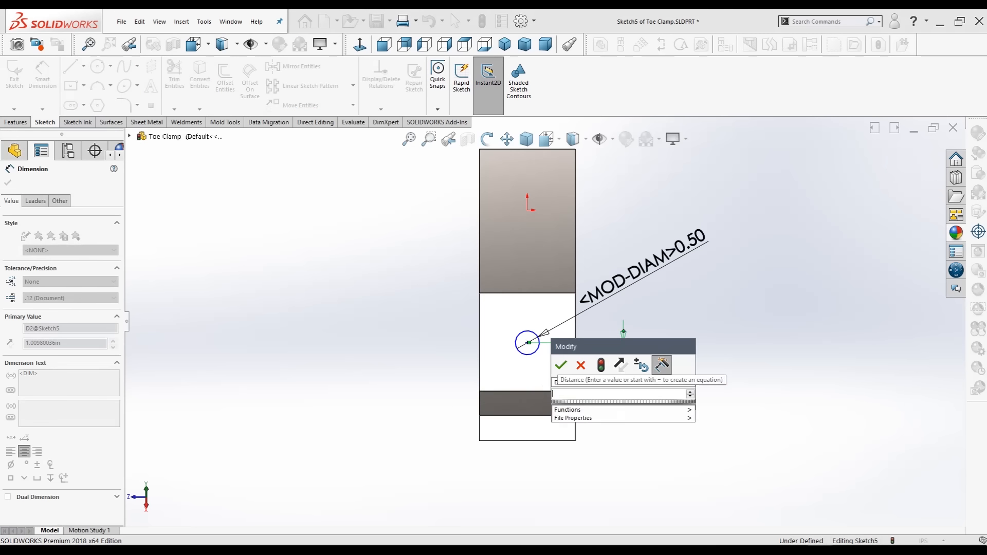
text(1)
key(Return)
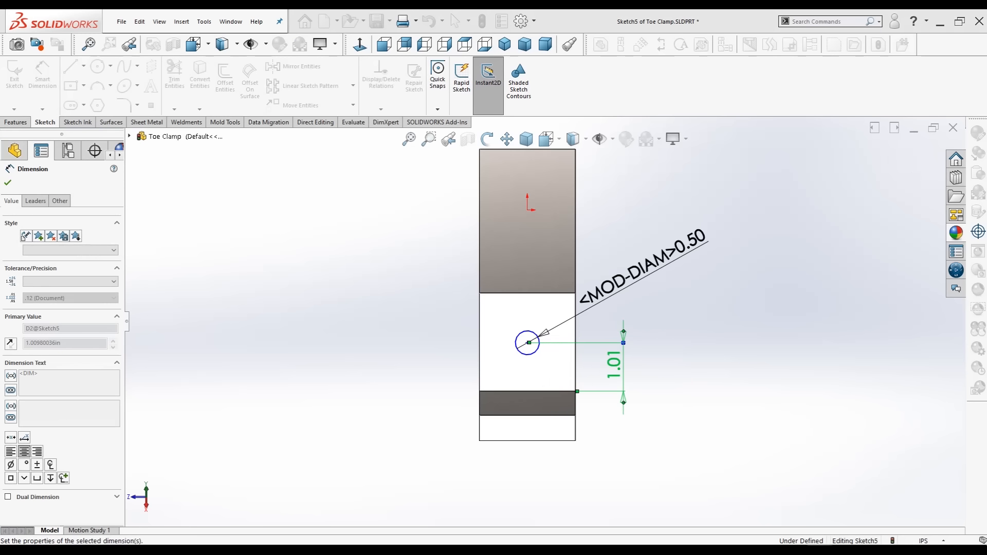
scroll(510, 364, down, 3)
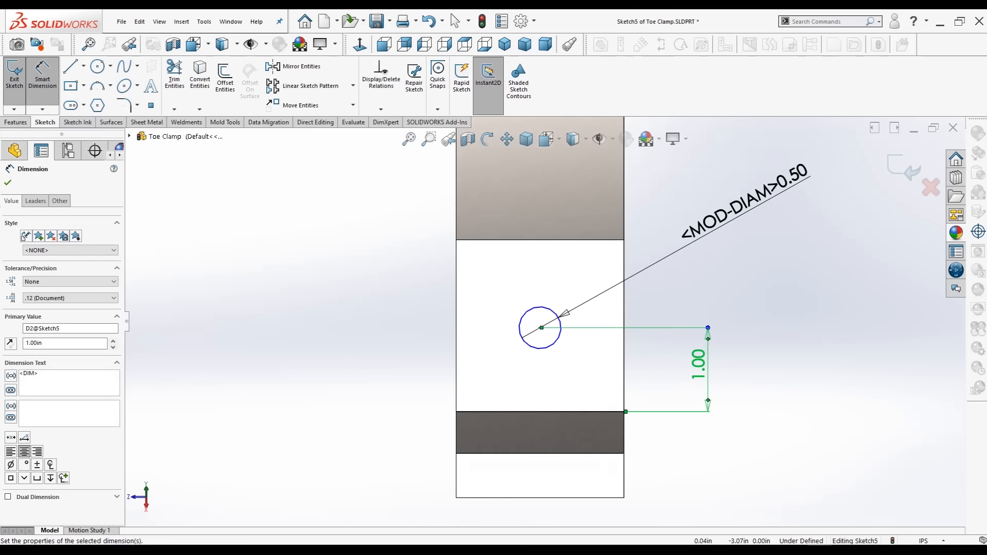
scroll(544, 321, up, 3)
scroll(556, 322, down, 3)
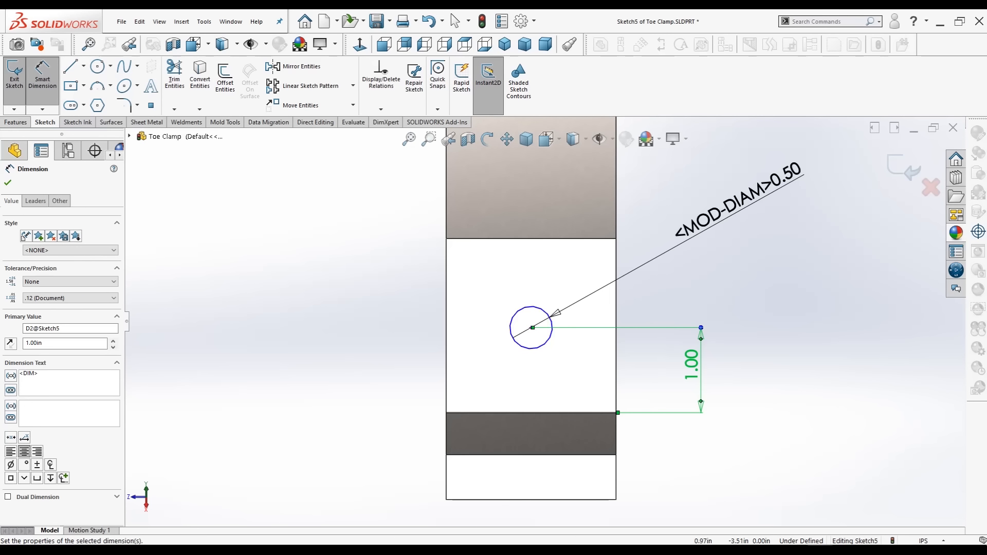
scroll(539, 335, down, 5)
scroll(545, 321, up, 5)
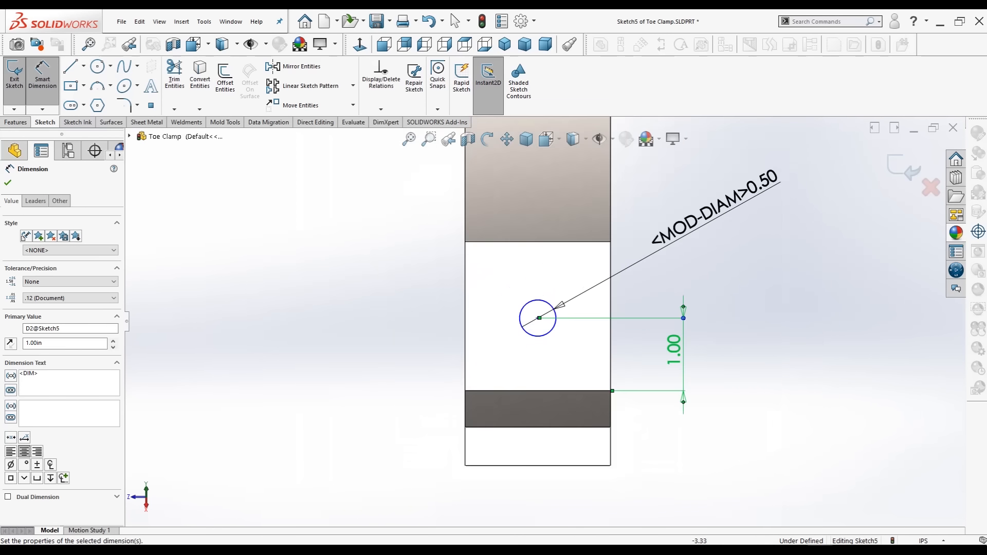
click(8, 182)
Step: Dimension the distance from the circle's center to the long side edge of the sloped face
scroll(544, 320, up, 2)
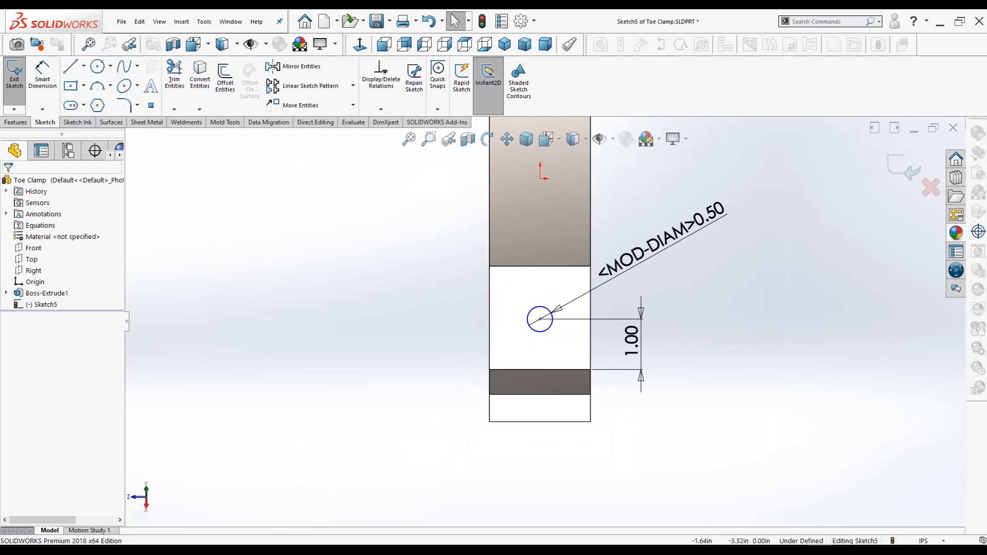
scroll(465, 332, down, 1)
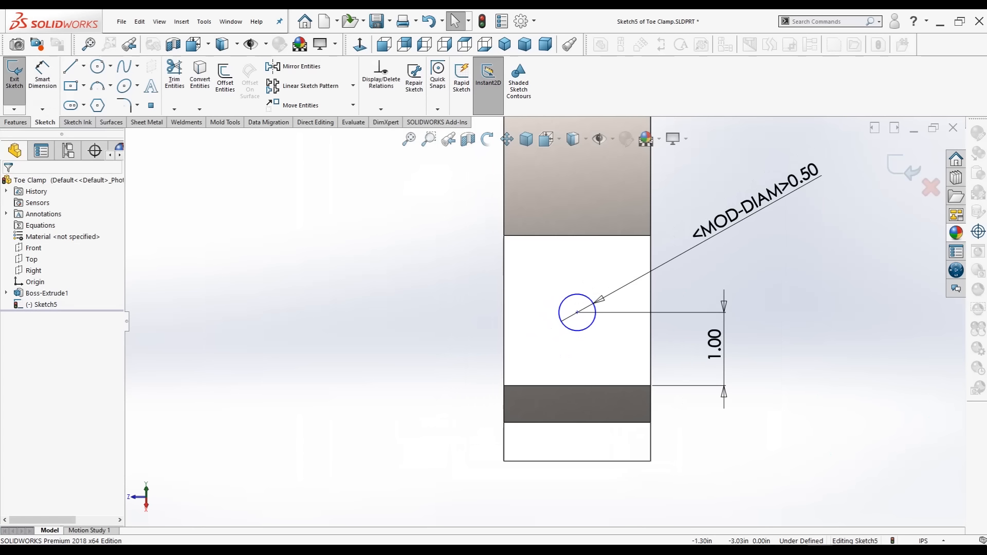
scroll(544, 322, up, 3)
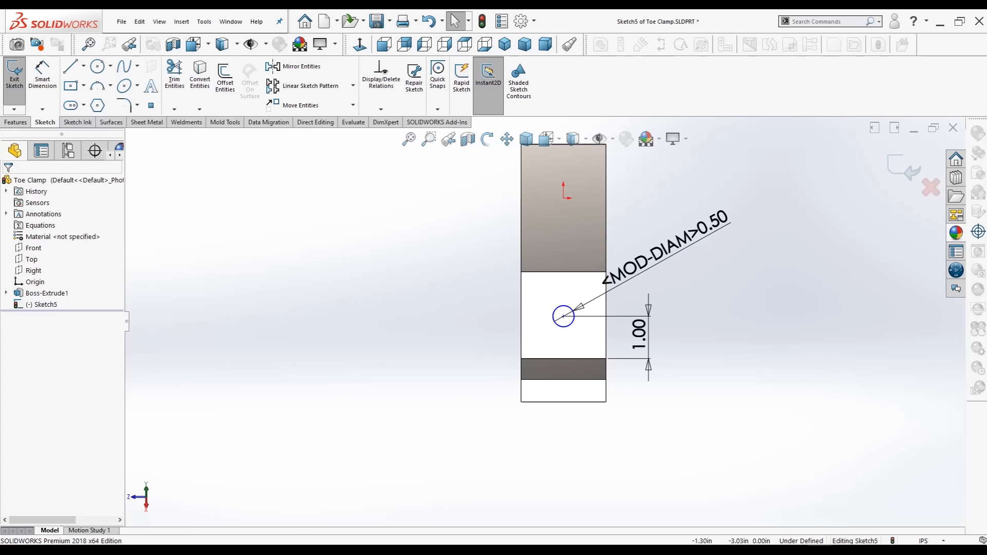
click(43, 74)
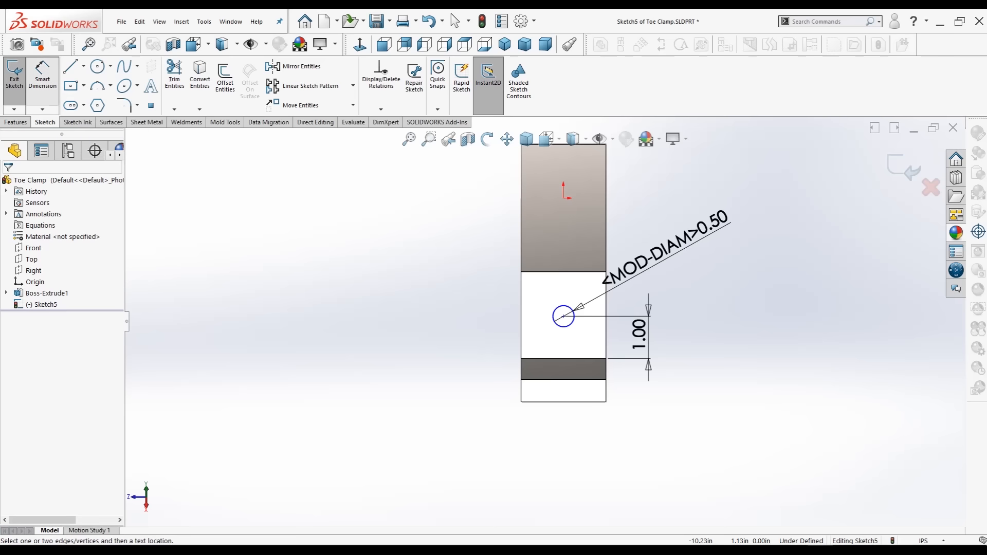
click(564, 316)
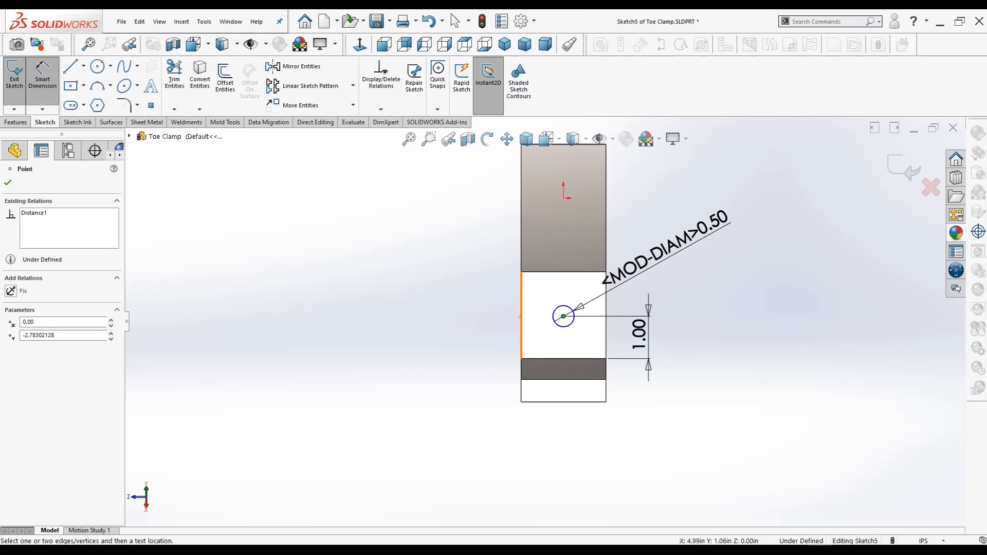
click(521, 329)
click(538, 243)
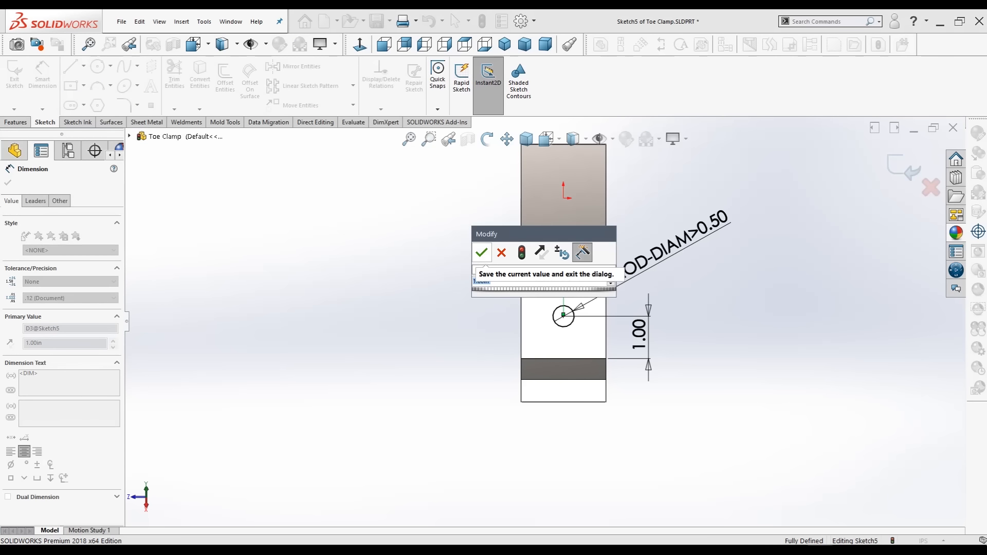
click(481, 252)
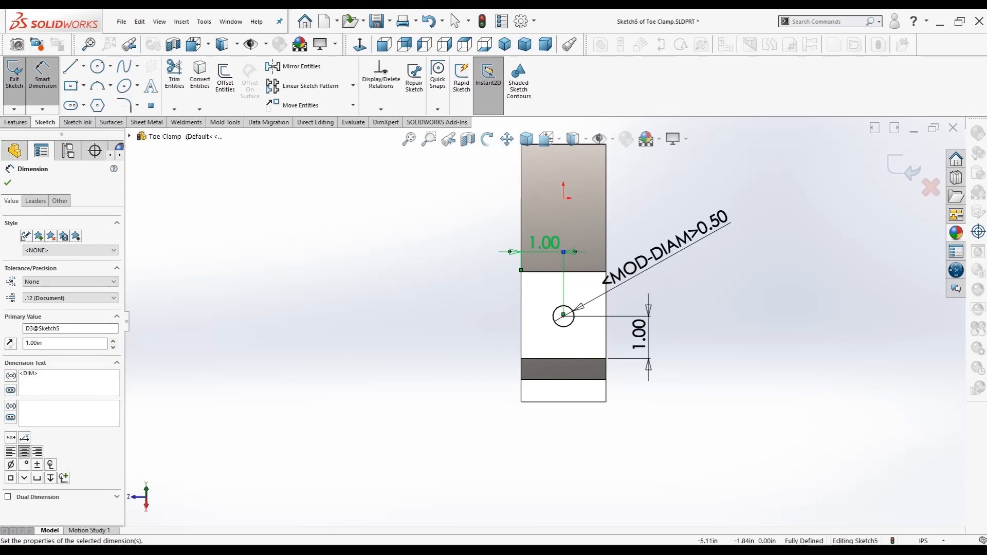
click(7, 182)
Step: Cut the circle through the clamp body as an Extruded Cut with the Through All end condition
click(15, 122)
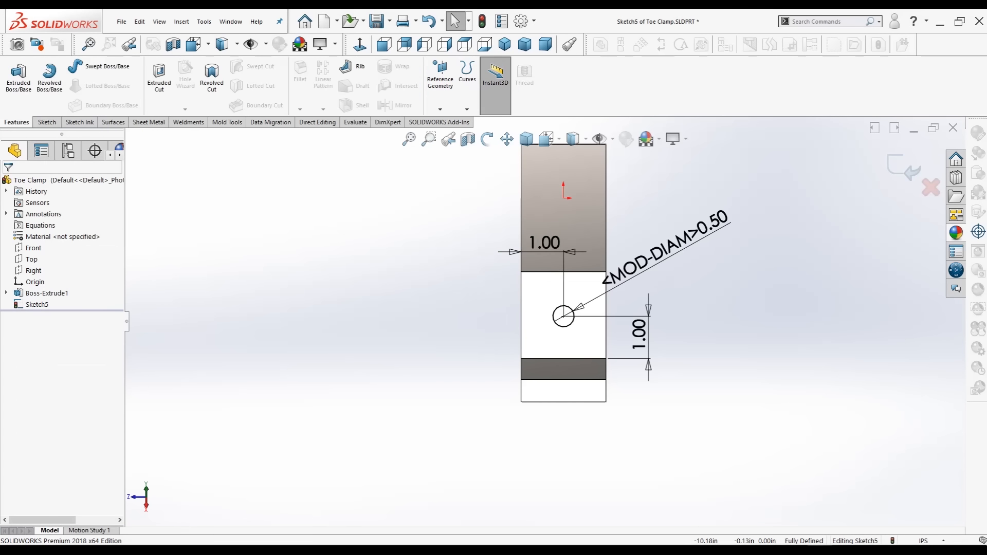
click(159, 77)
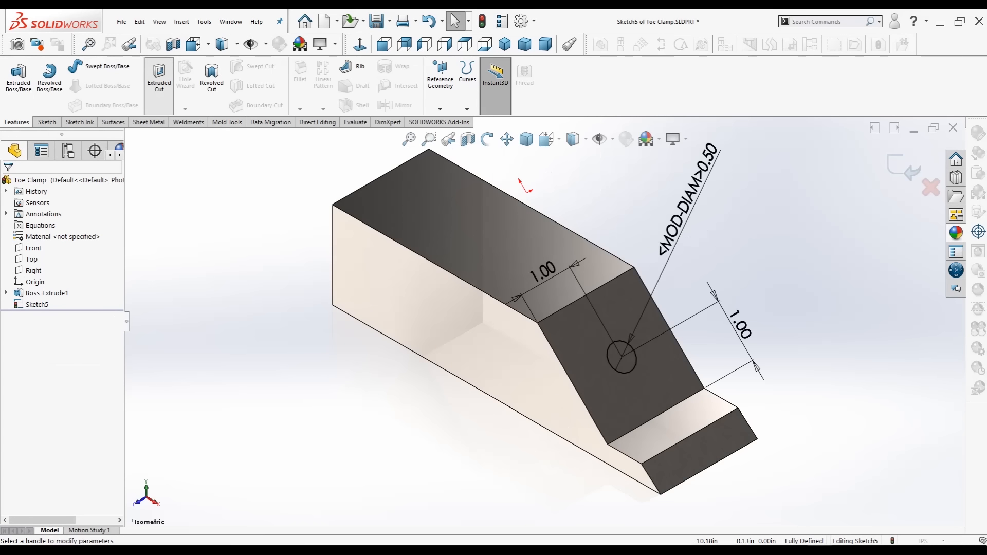
click(69, 245)
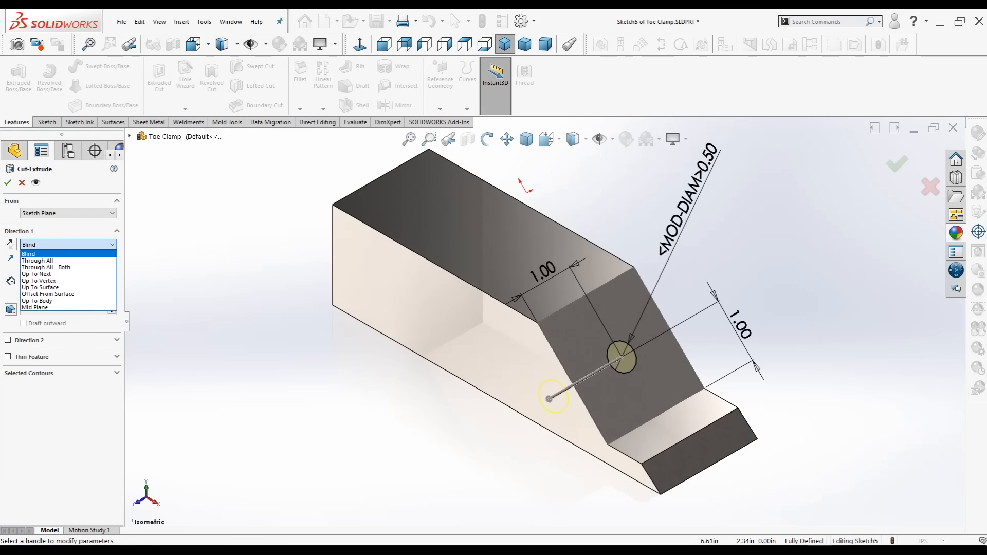
click(37, 261)
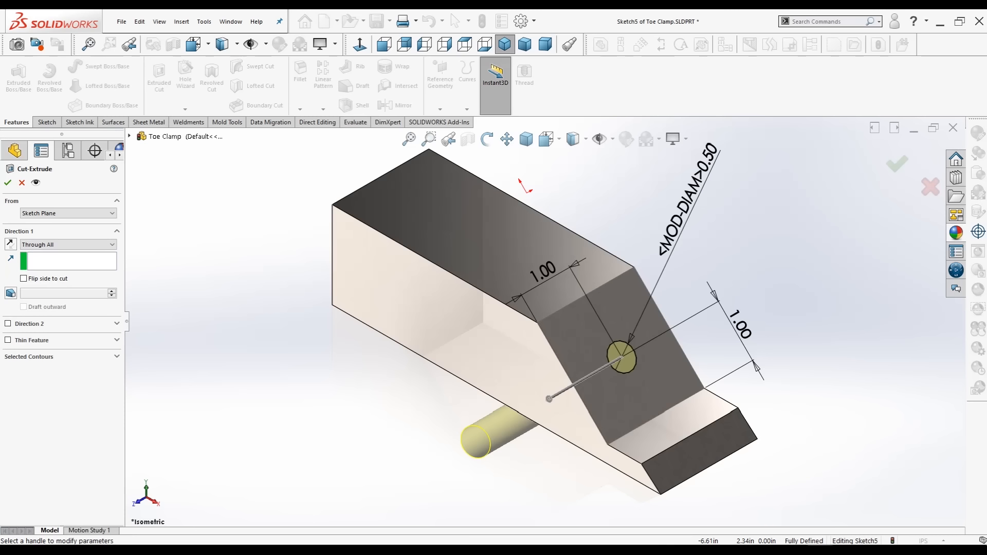
click(8, 182)
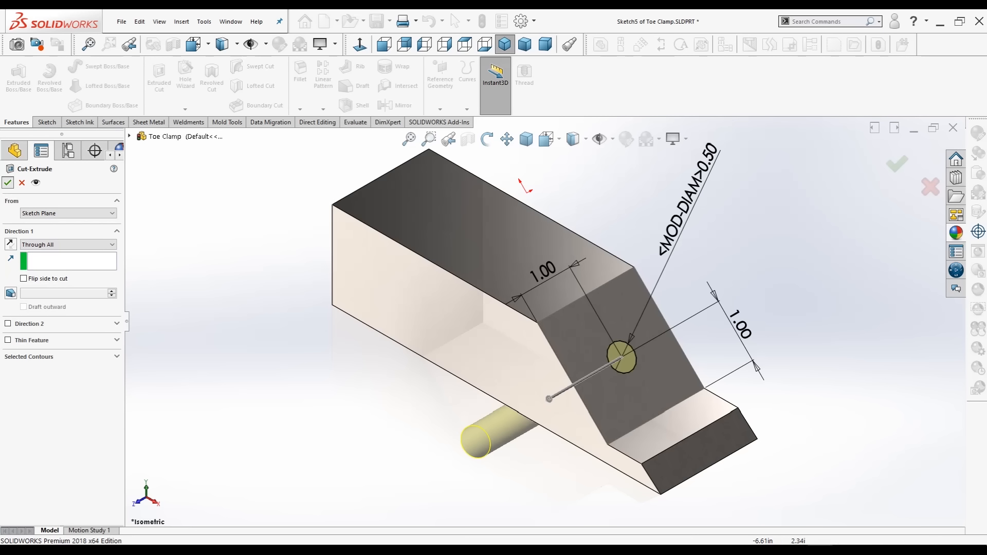
key(Escape)
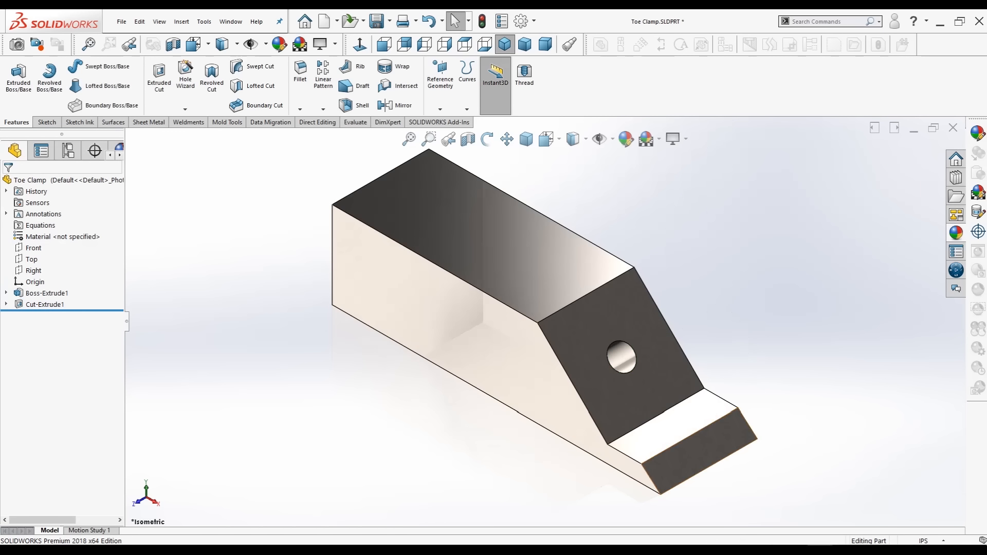
Step: Start a new sketch on the sloped face containing the hole
middle_drag(699, 452, 668, 448)
middle_drag(541, 319, 545, 318)
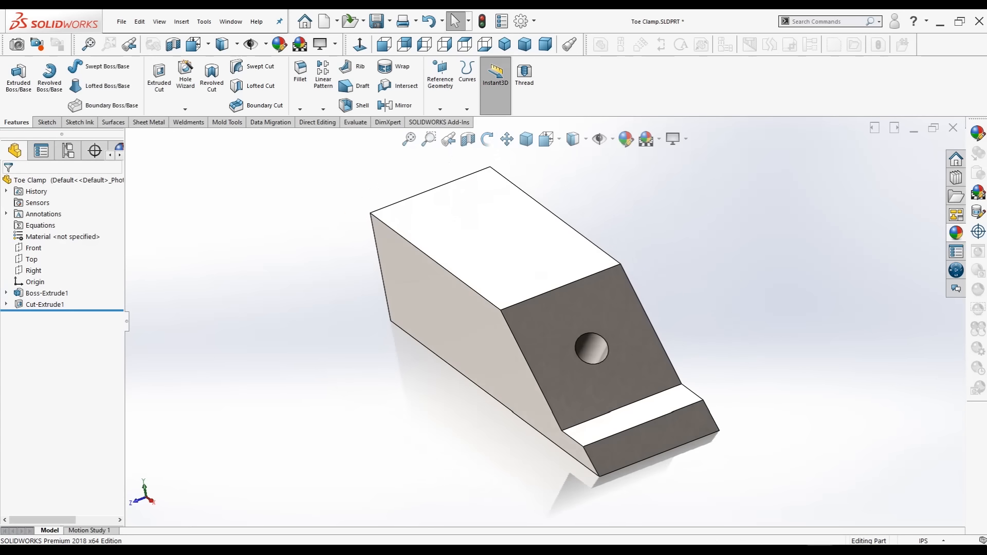
scroll(544, 318, up, 2)
click(545, 322)
click(658, 311)
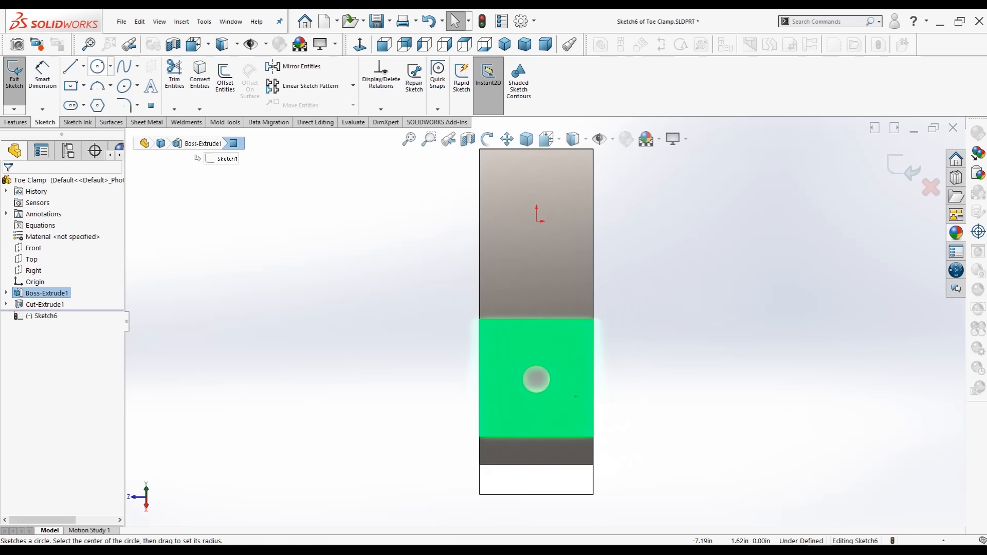
Step: Sketch a 0.80 in diameter circle concentric with the hole and place its diameter dimension outside the body
click(97, 66)
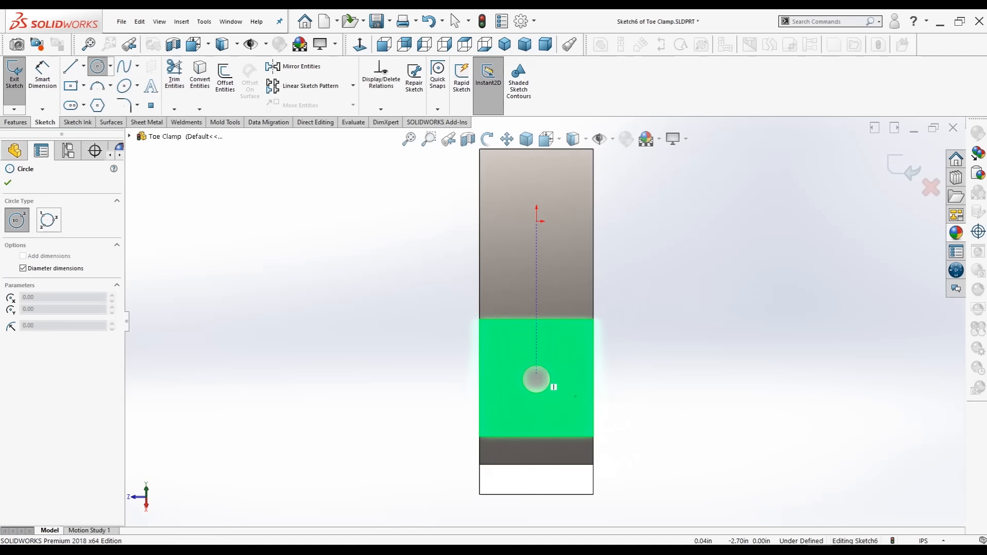
click(537, 379)
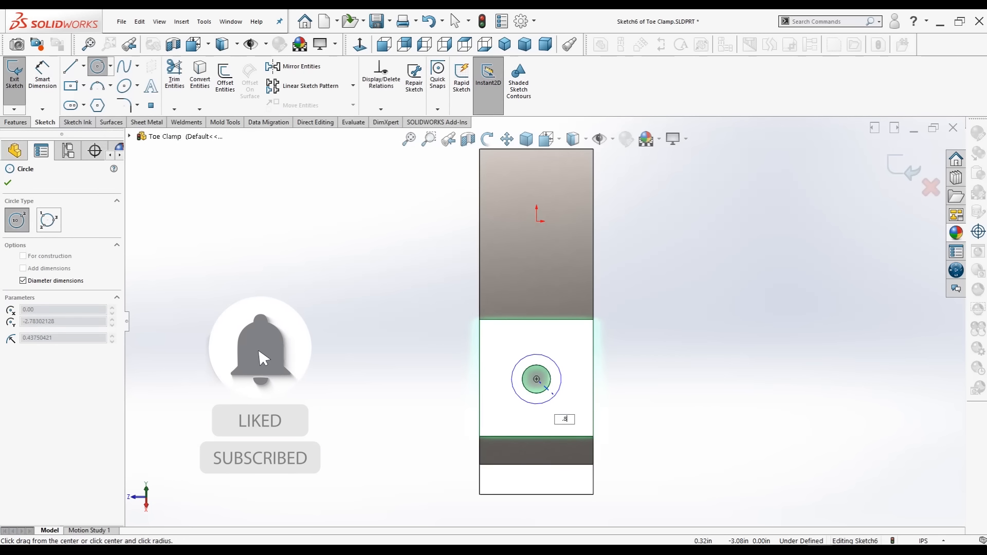
click(552, 395)
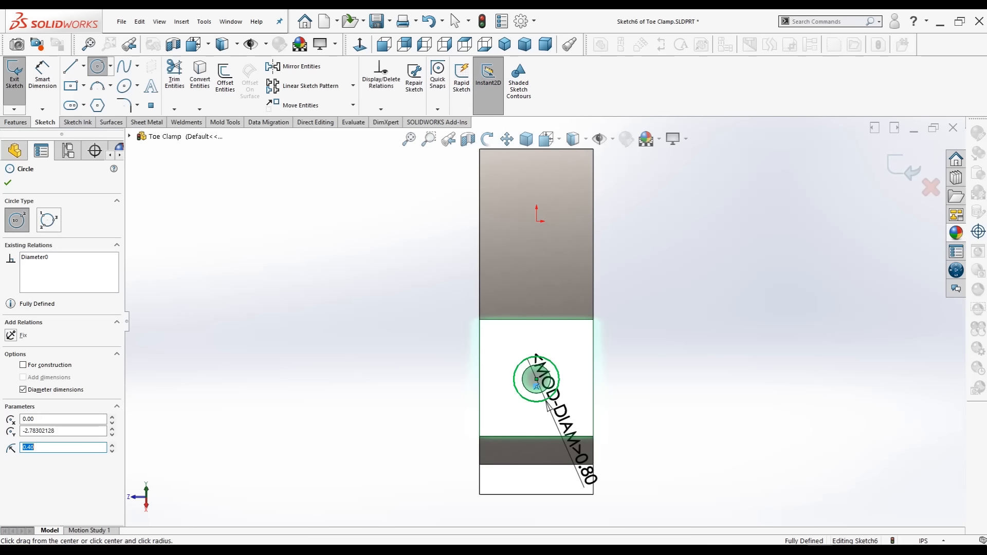
click(452, 15)
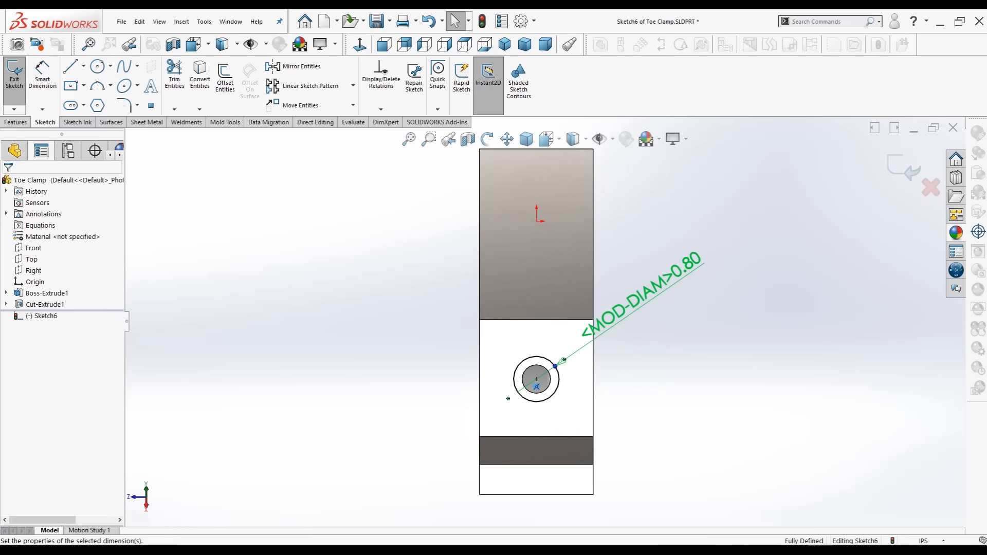
click(637, 303)
key(Escape)
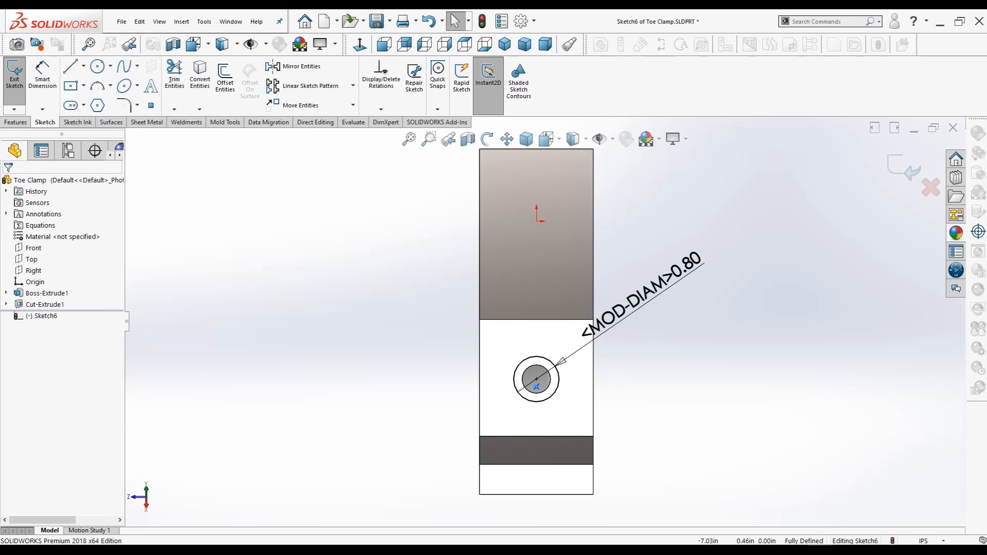
Step: Cut the 0.80 in circle as a Blind Extruded Cut with a depth of 0.25 in to form the counterbore
click(16, 122)
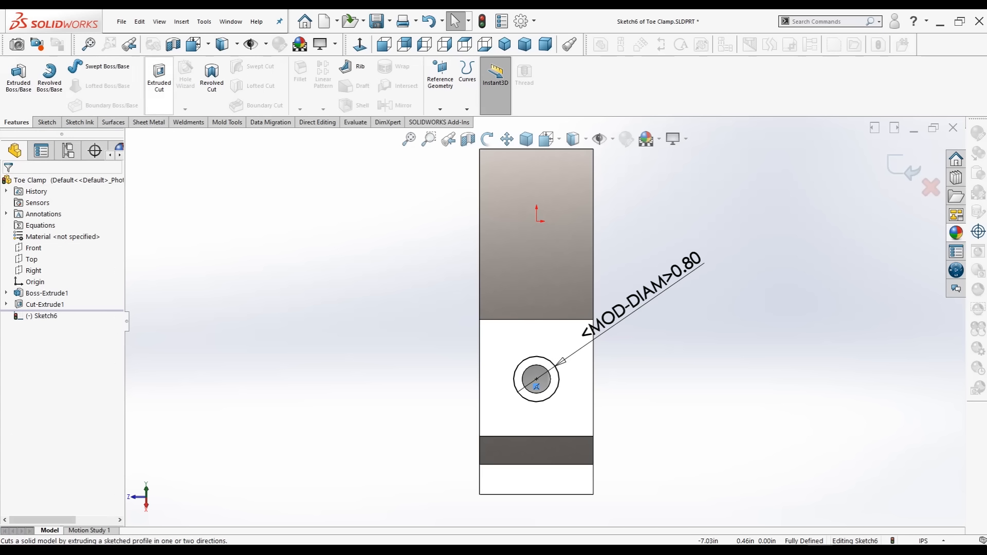
click(159, 76)
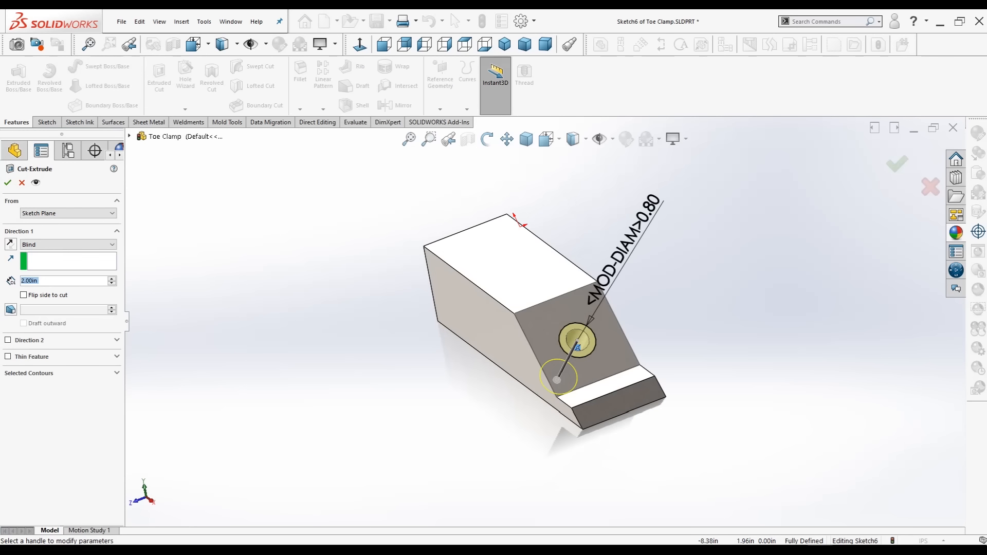
key(BackSpace)
text(.25)
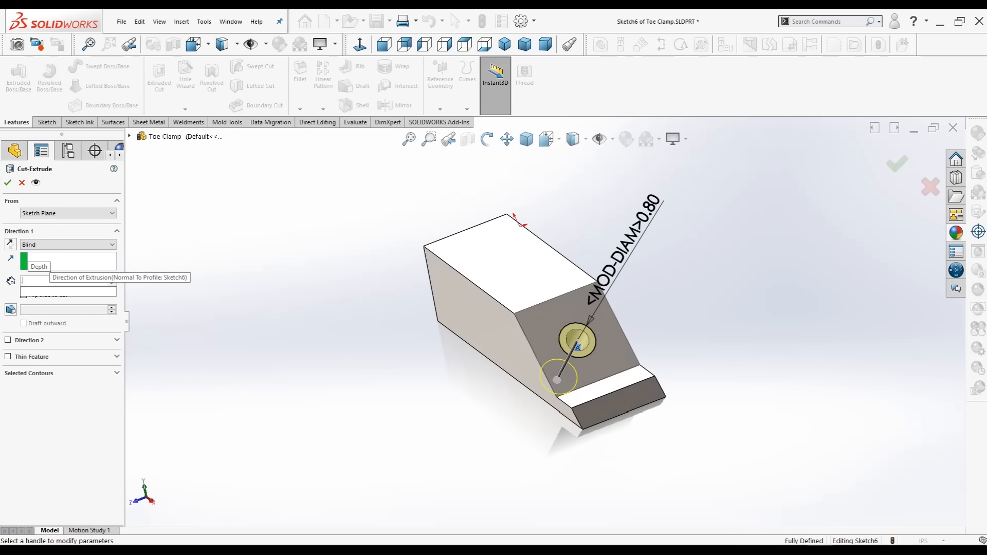
key(Return)
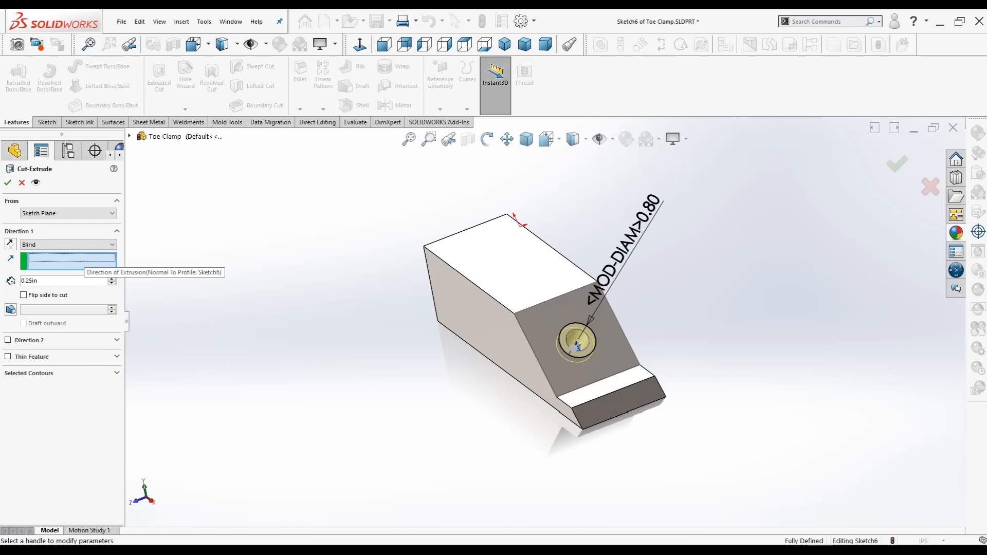
key(Return)
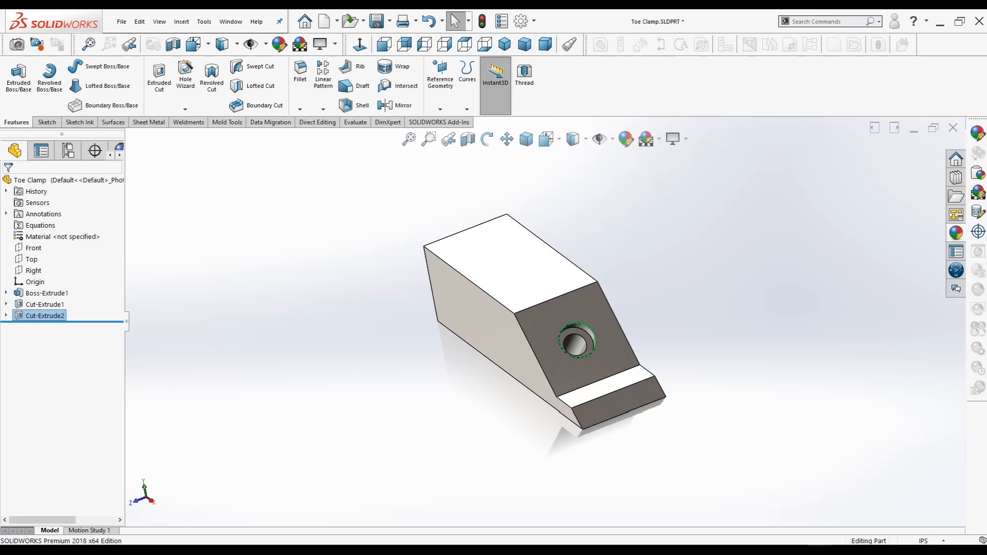
key(Escape)
Step: Start a new sketch on the narrow slanted end face at the toe of the clamp
middle_drag(545, 308, 523, 294)
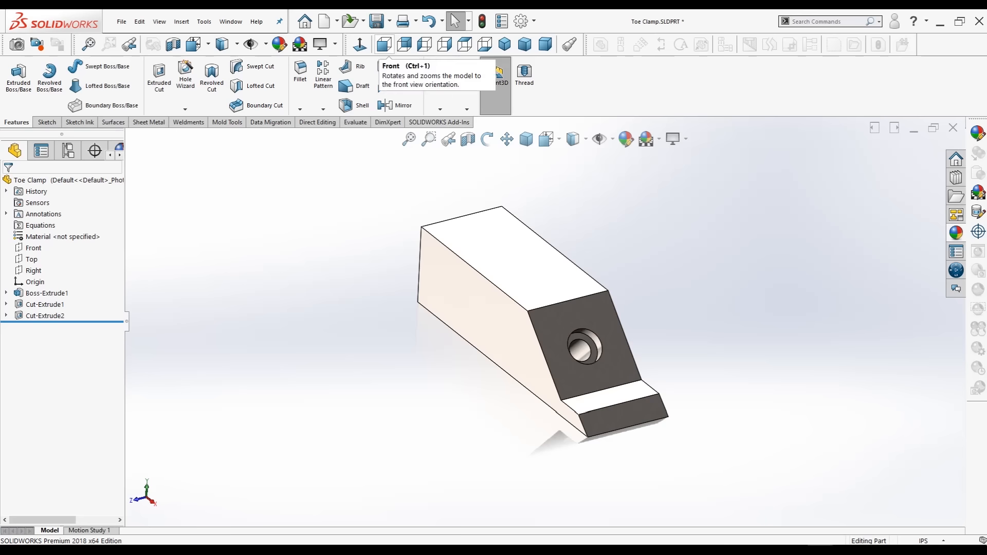
click(465, 44)
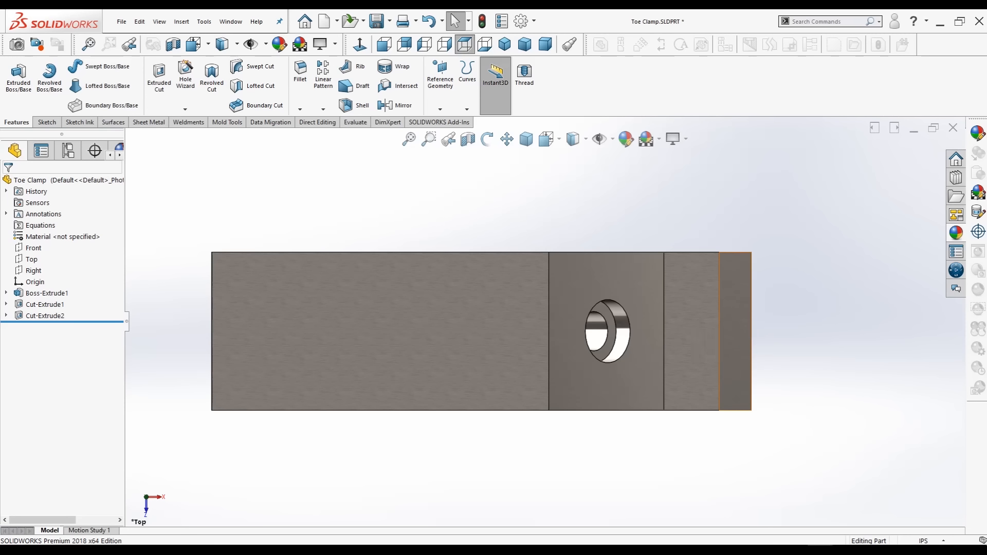
click(737, 315)
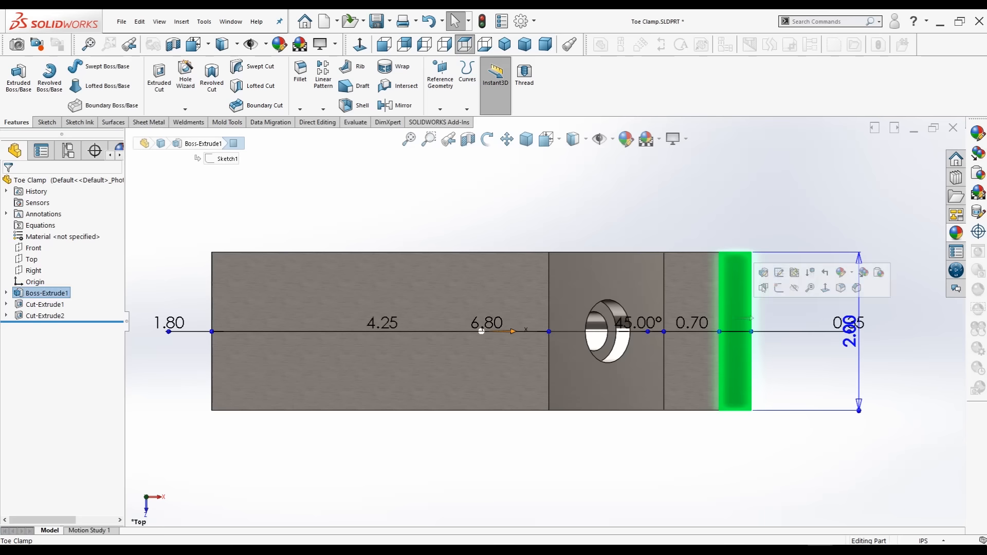
click(763, 289)
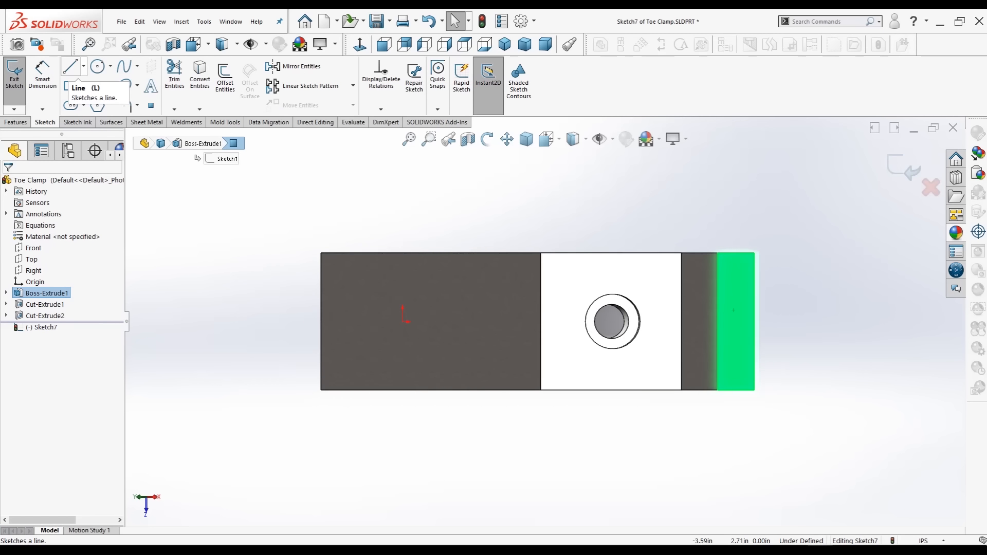
Step: Sketch a horizontal construction line about 1.4 in long across the toe's end face, aligned with the origin and extending past the outer edge
click(70, 66)
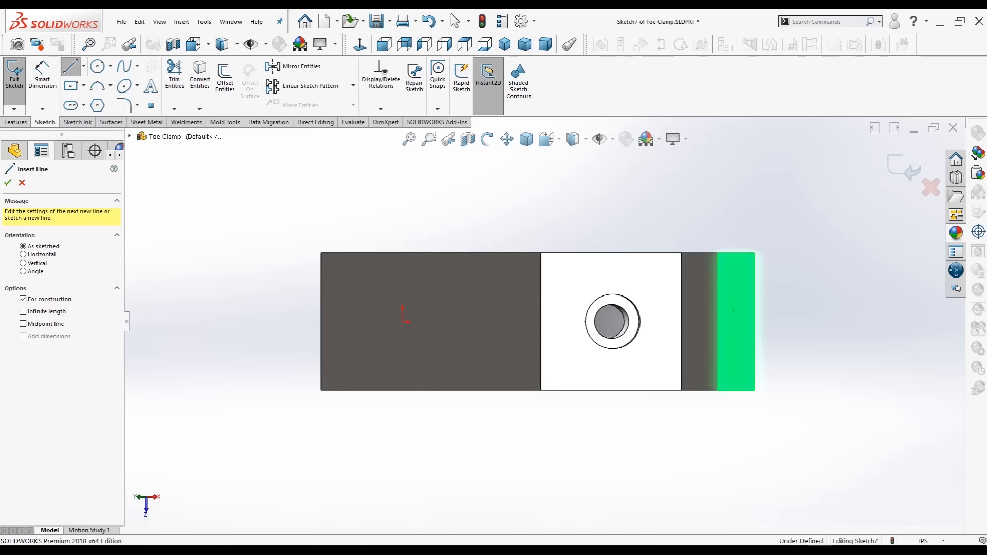
click(717, 321)
click(694, 321)
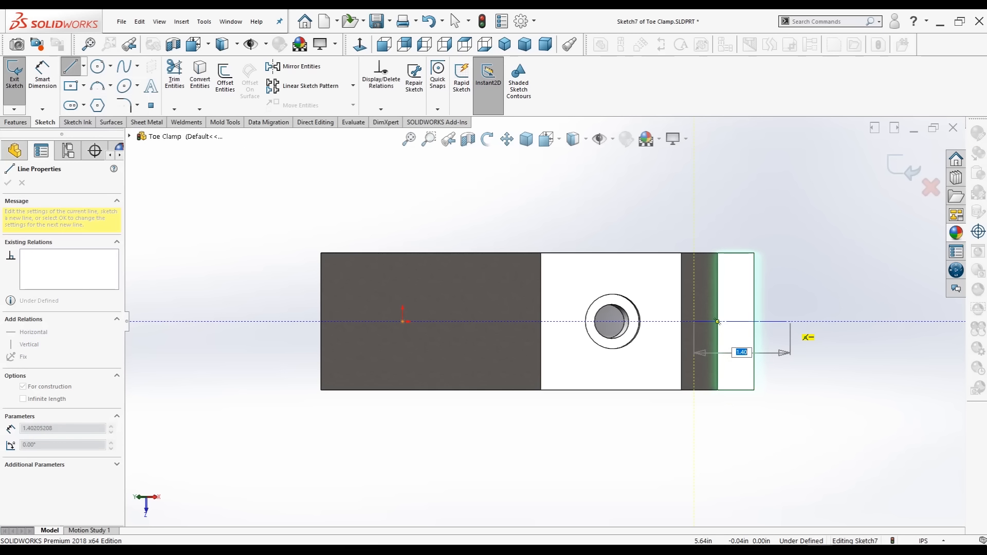
click(790, 321)
click(454, 20)
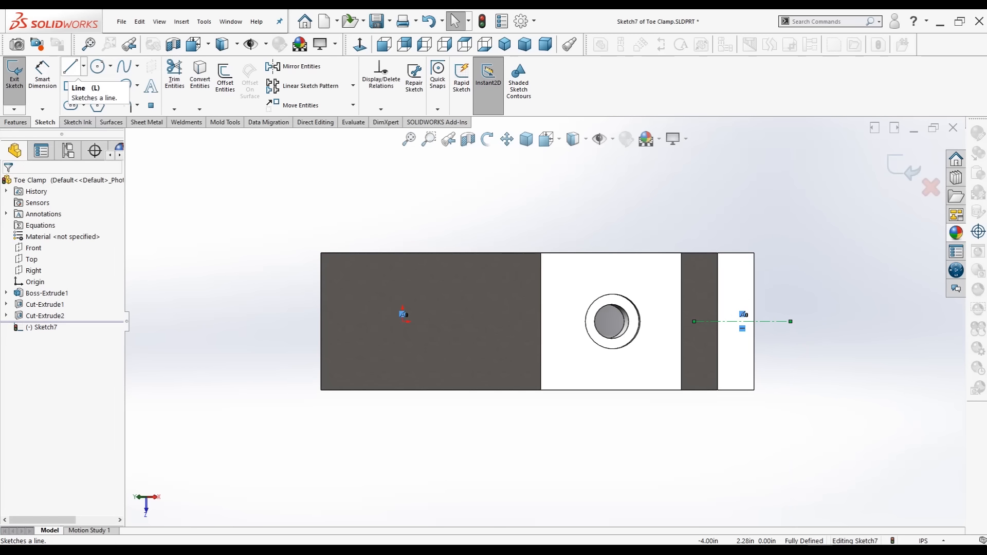
Step: Sketch two diverging lines from one point on the construction line past the toe's outer edge, about 1.14 in and 1.11 in long
click(70, 67)
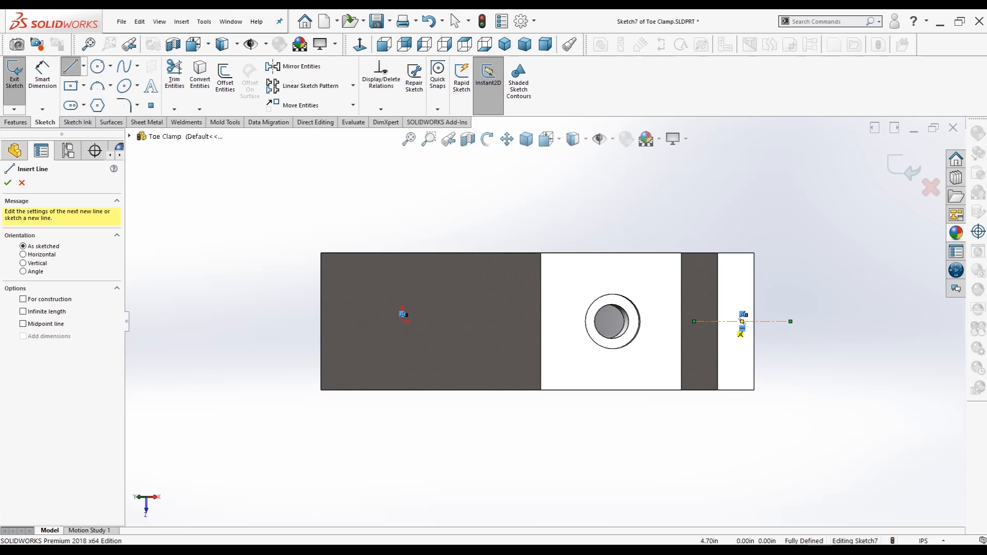
click(725, 322)
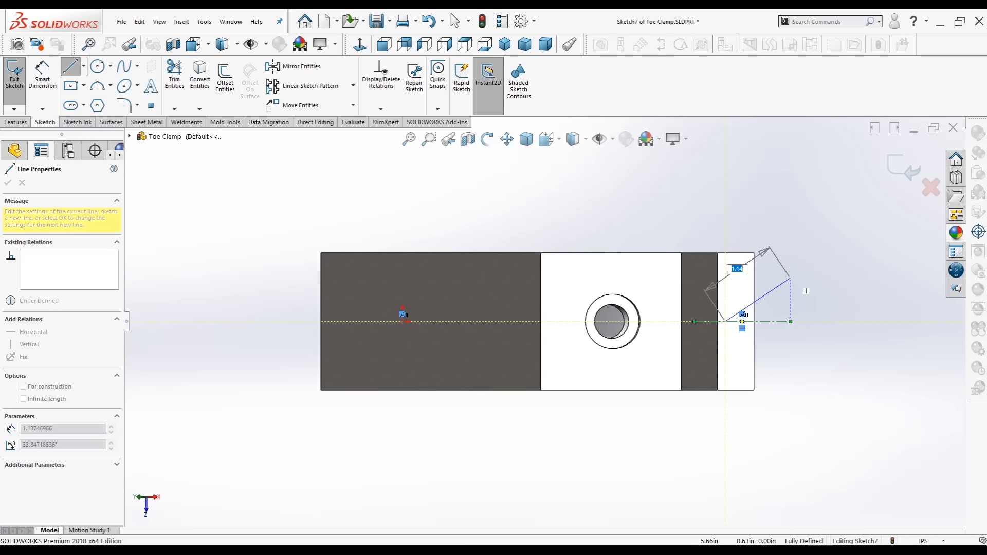
key(Return)
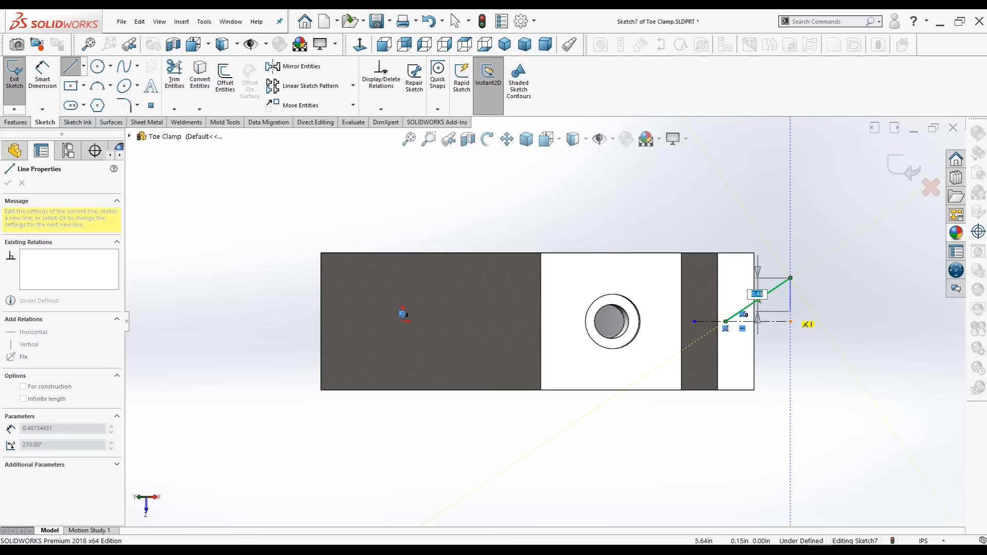
key(Escape)
click(70, 66)
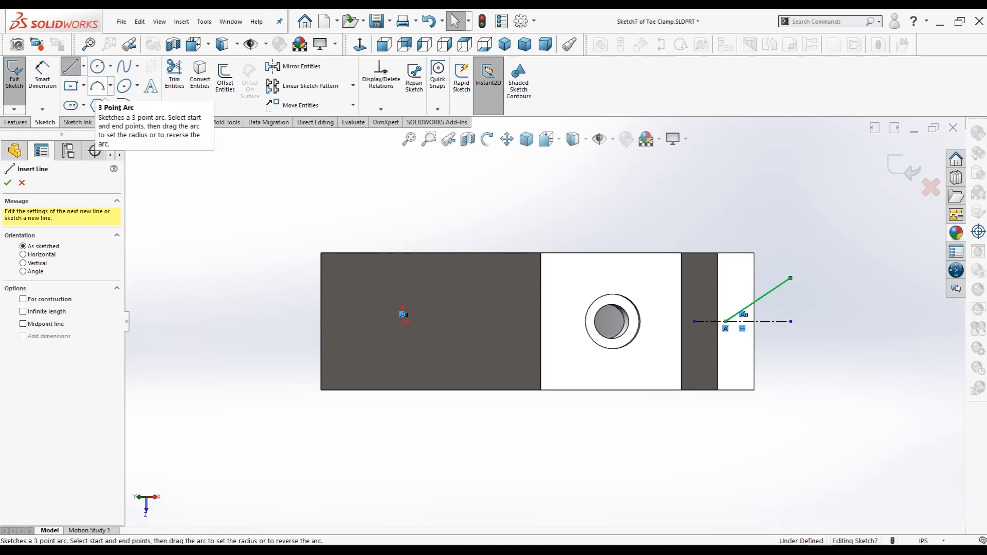
click(725, 321)
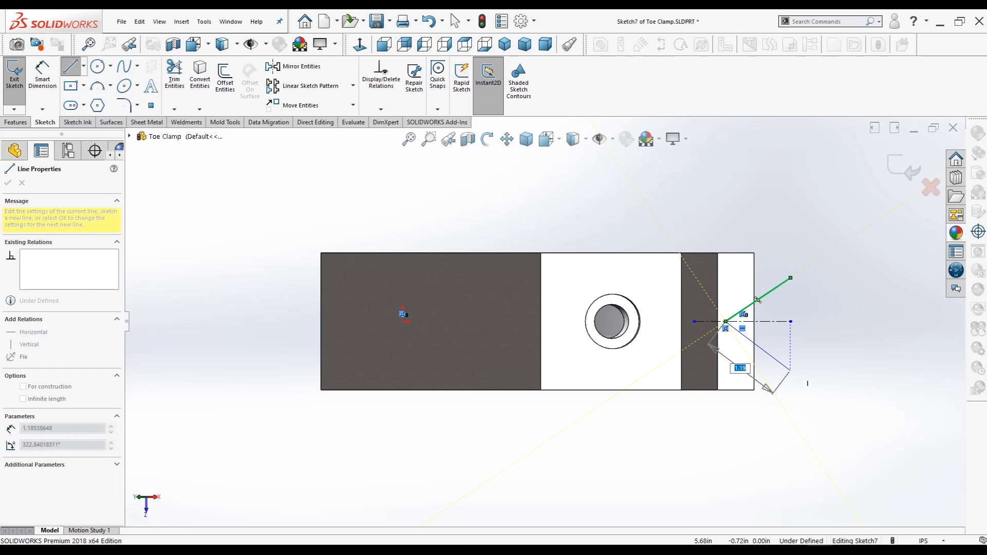
click(791, 361)
key(Escape)
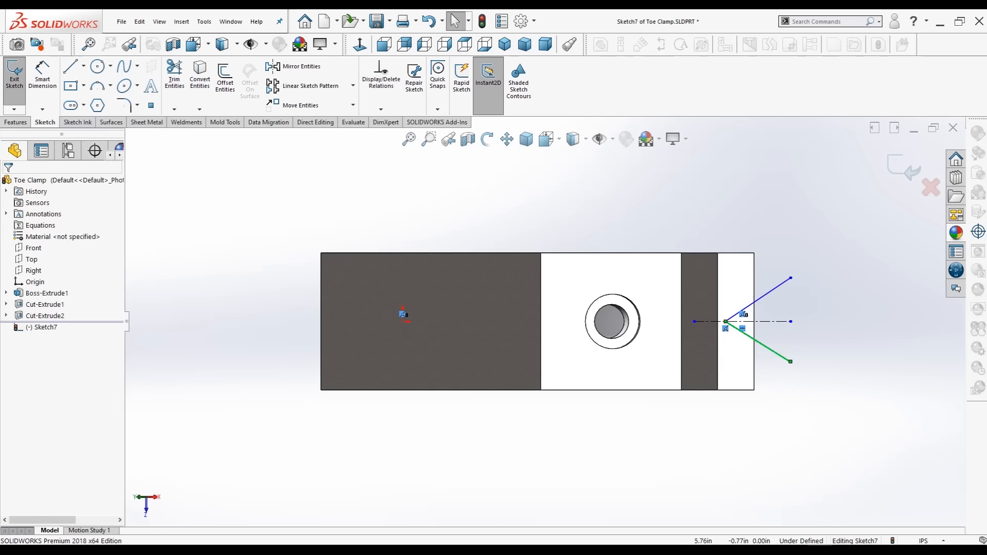
Step: Make the two diverging lines equal in length
click(758, 341)
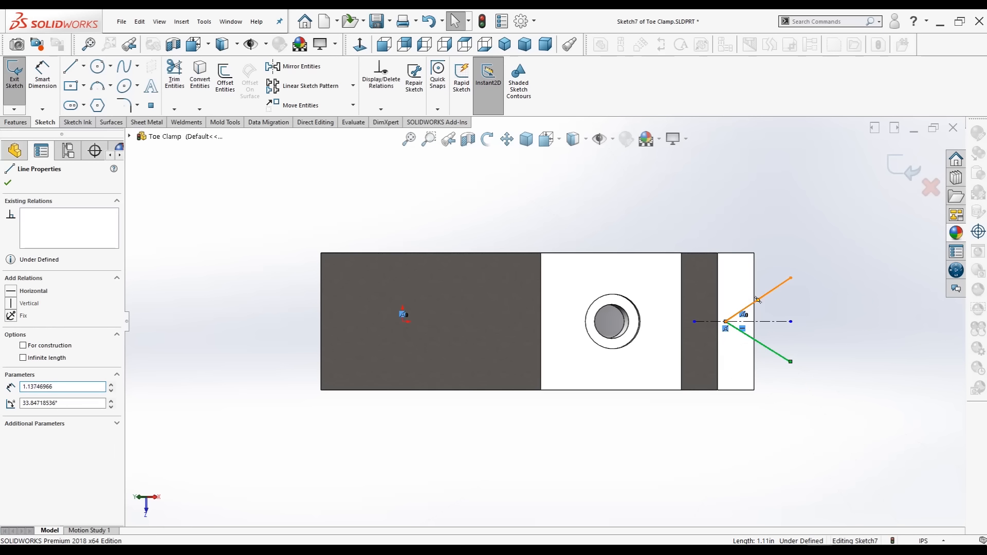
ctrl+click(758, 300)
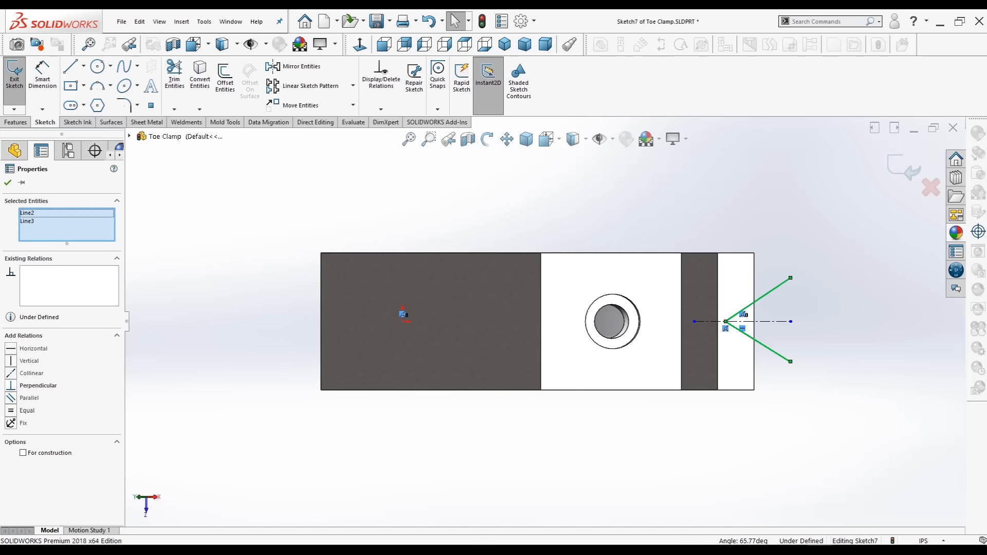
click(10, 410)
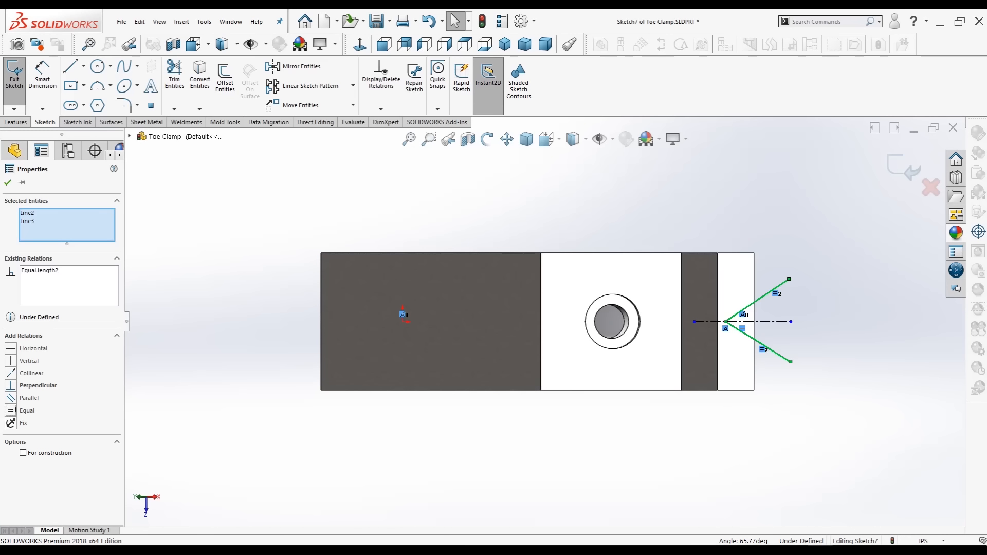
click(7, 182)
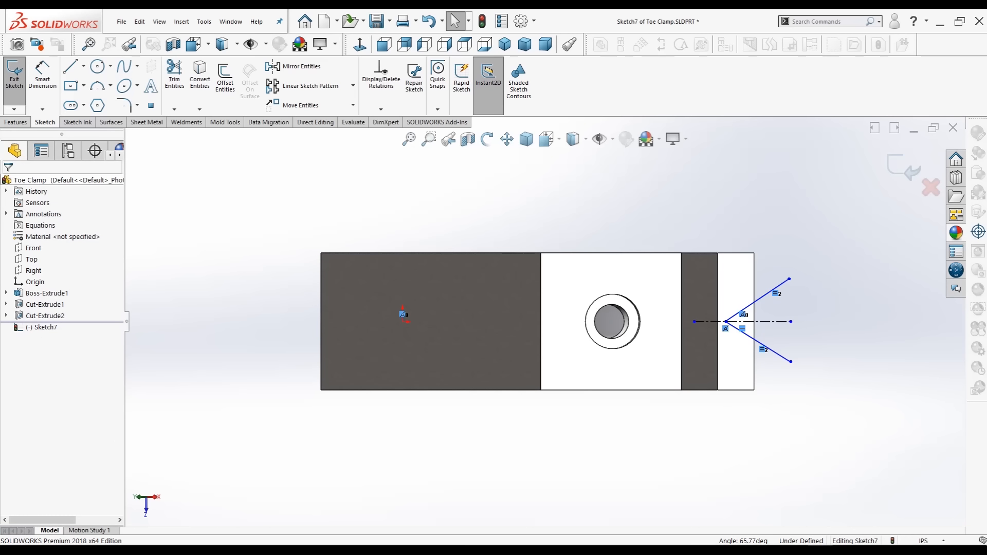
Step: Close the triangle with a line about 1.21 in long joining the outer ends of the two diverging lines
key(l)
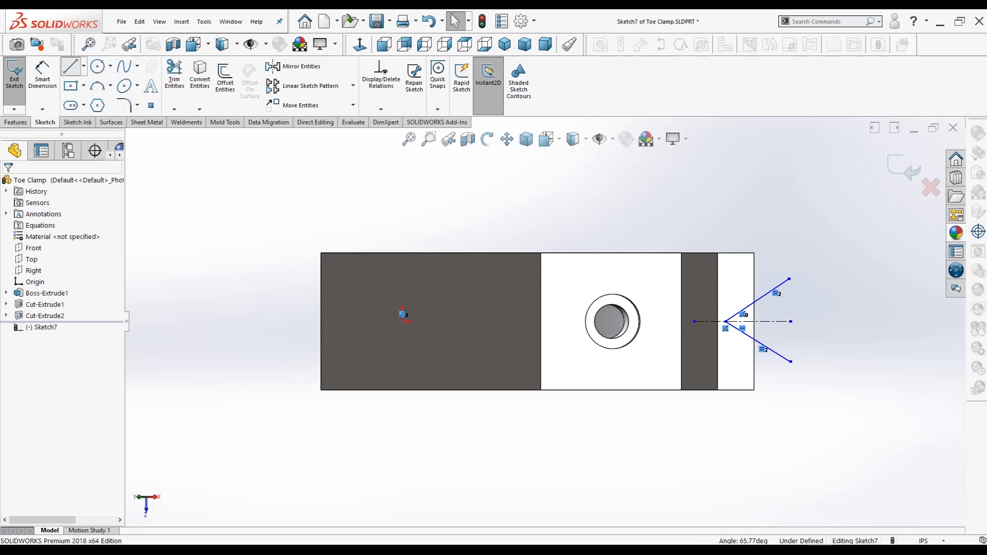
click(790, 279)
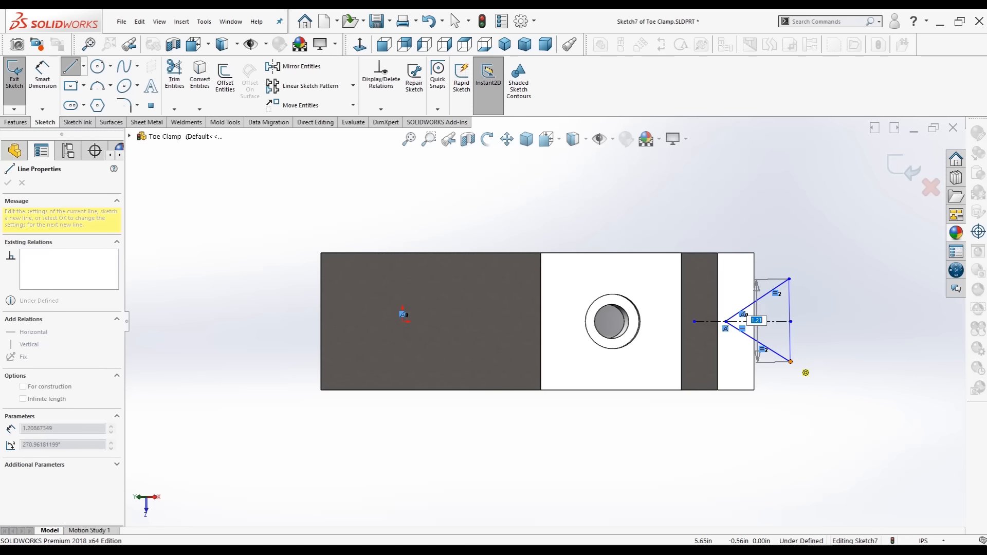
click(790, 362)
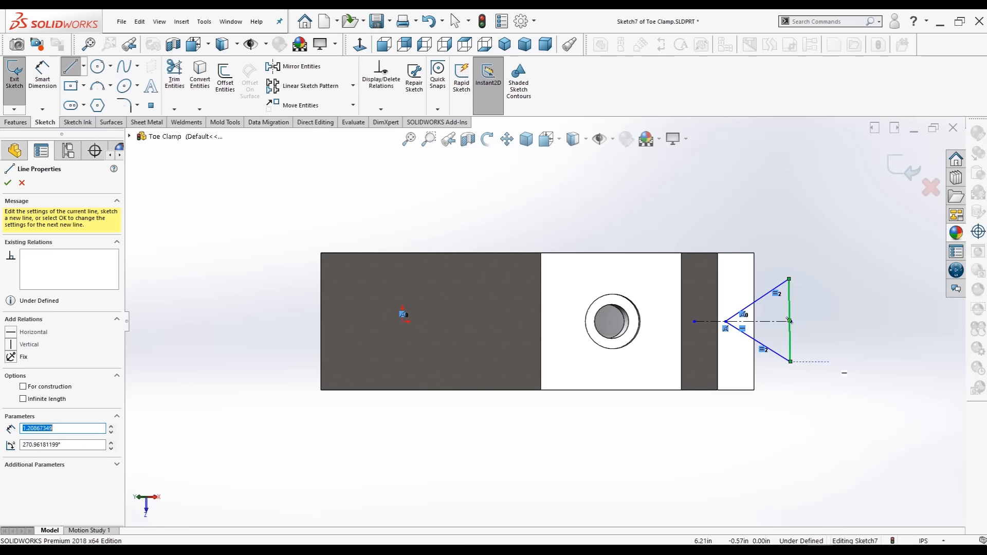
key(Escape)
Step: Move the construction line's outer endpoint off the closing line and onto the toe's outer edge
scroll(856, 307, up, 3)
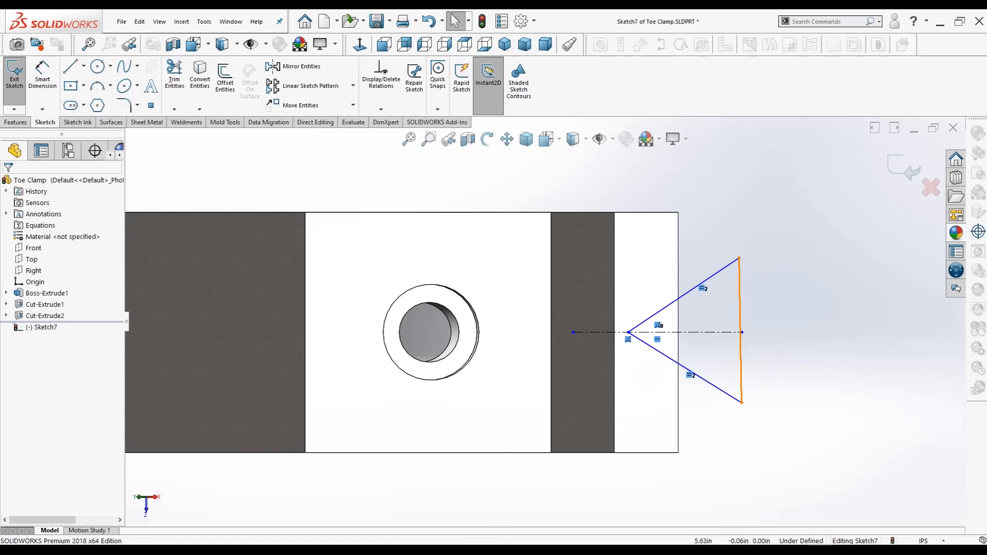
click(741, 333)
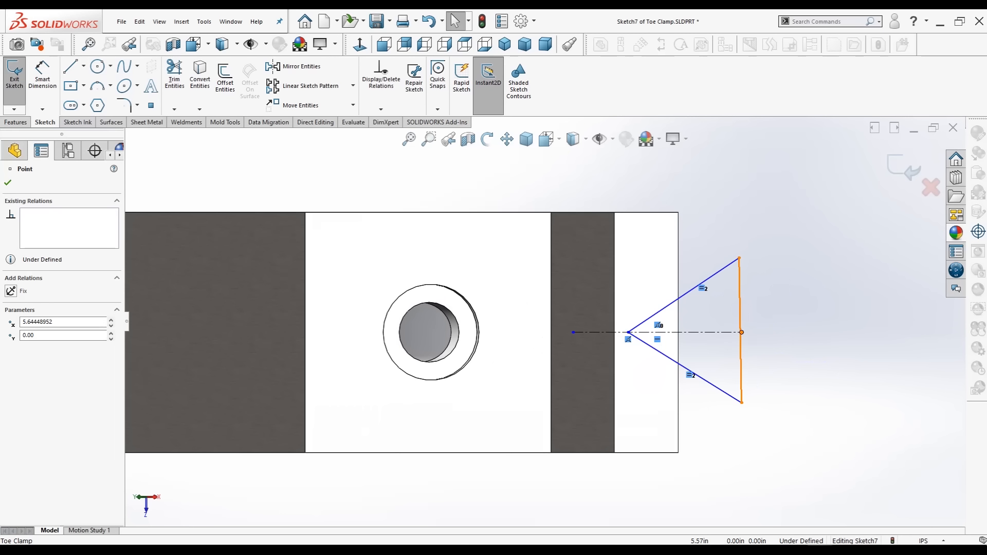
drag(741, 332, 787, 332)
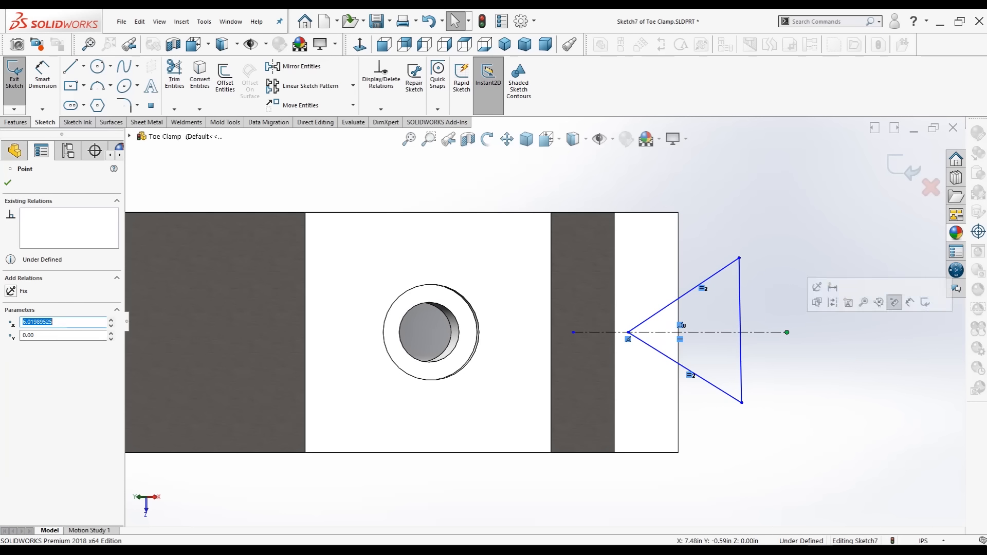
key(Escape)
scroll(545, 321, up, 3)
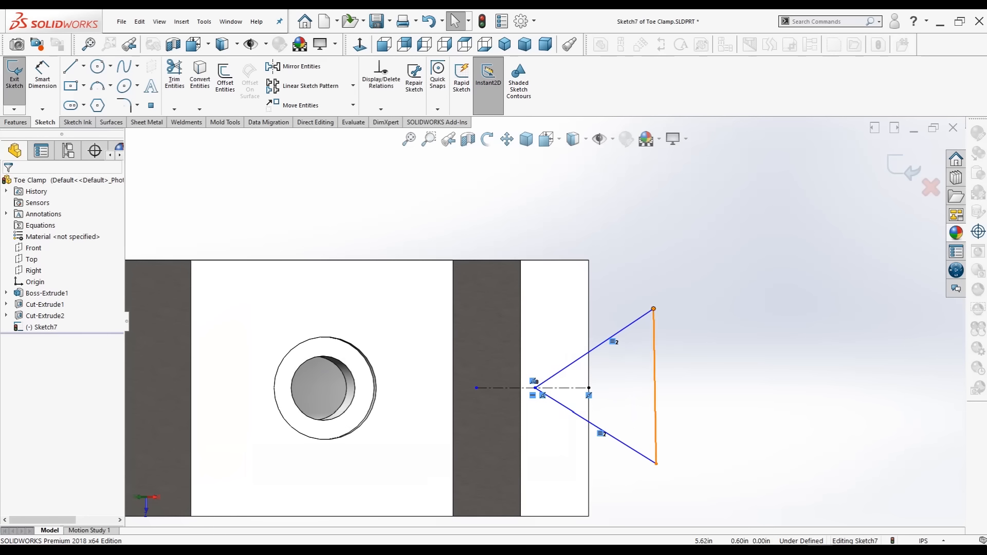
Step: Add a Vertical relation between the triangle's two outer corner points
click(654, 309)
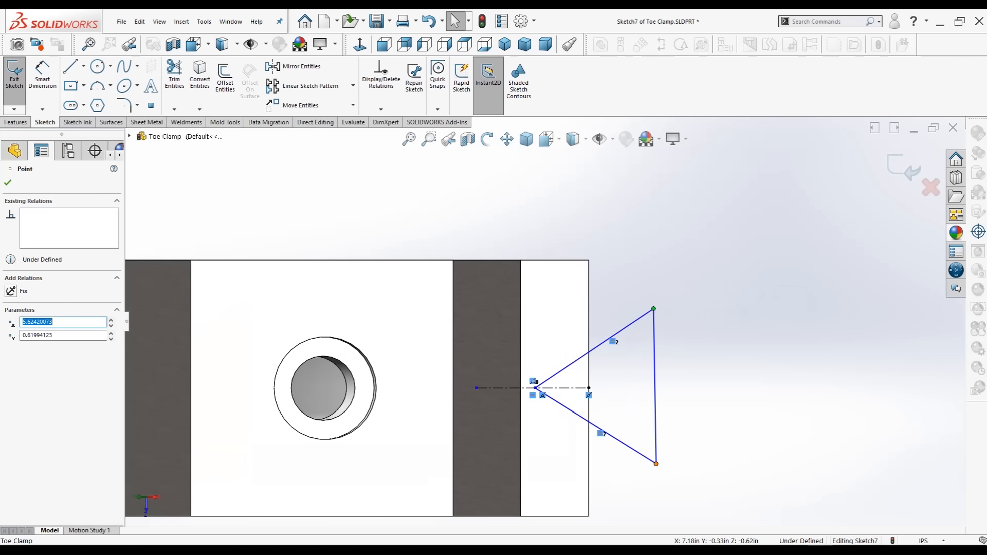
ctrl+click(656, 463)
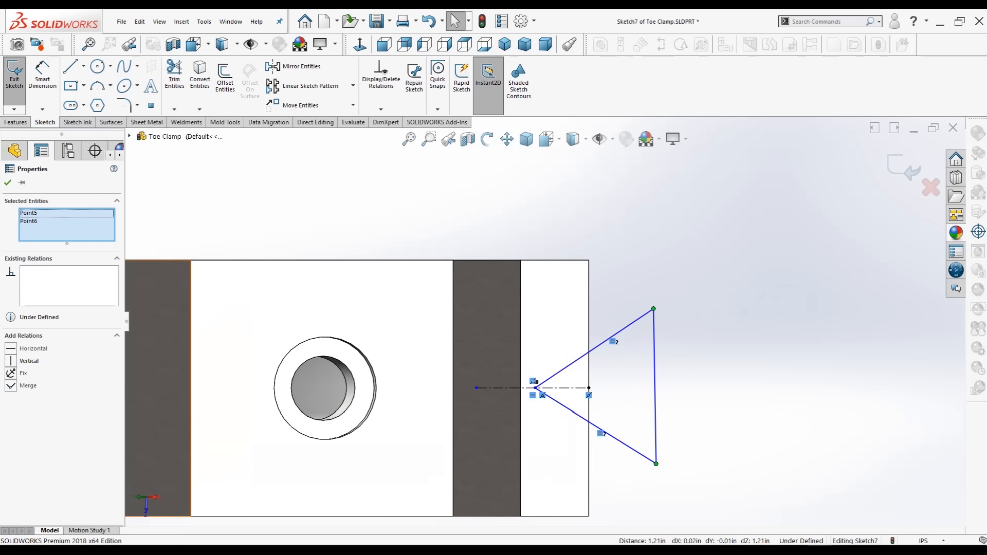
click(11, 360)
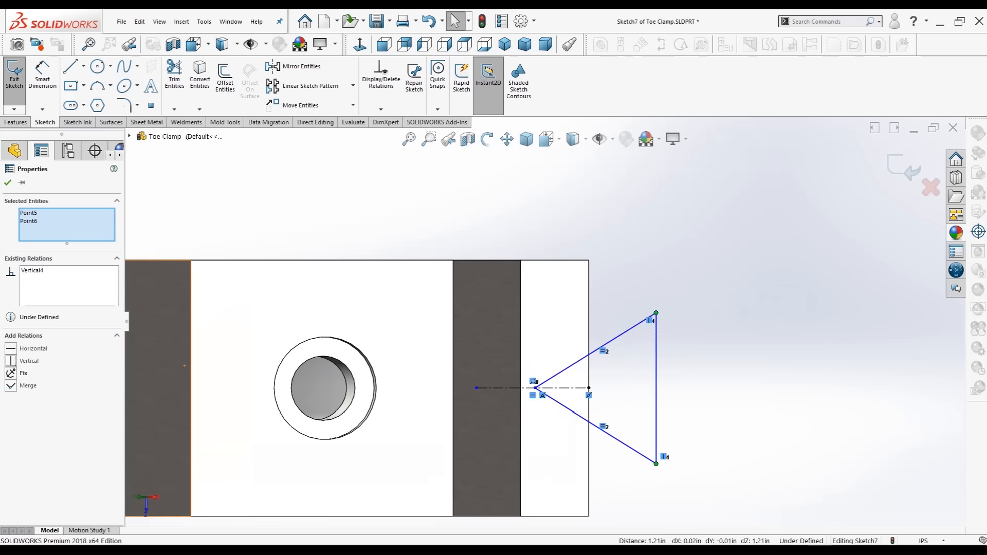
click(8, 183)
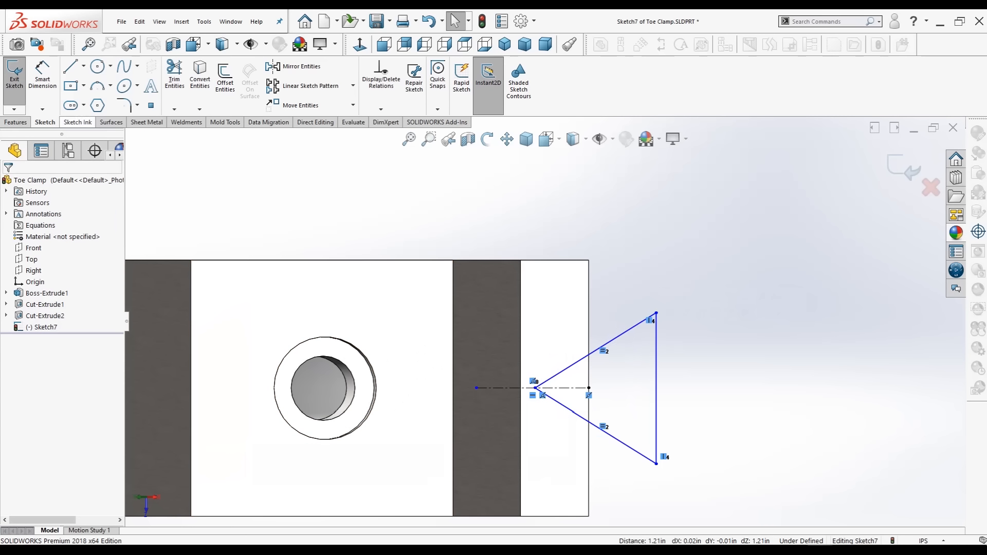
Step: Dimension the distance from the triangle's apex to the toe's outer edge as 0.25 in, placing the dimension outside the body
click(42, 75)
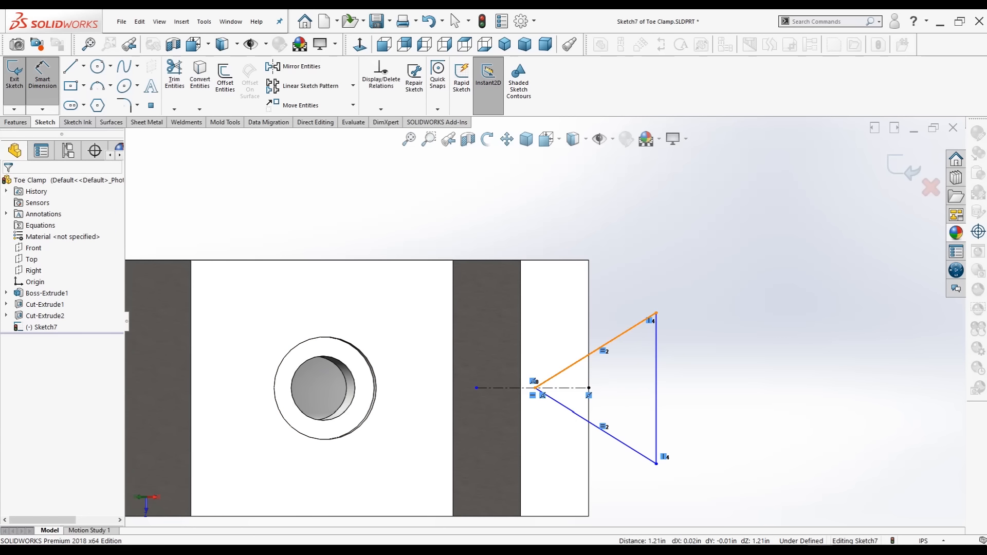
click(536, 388)
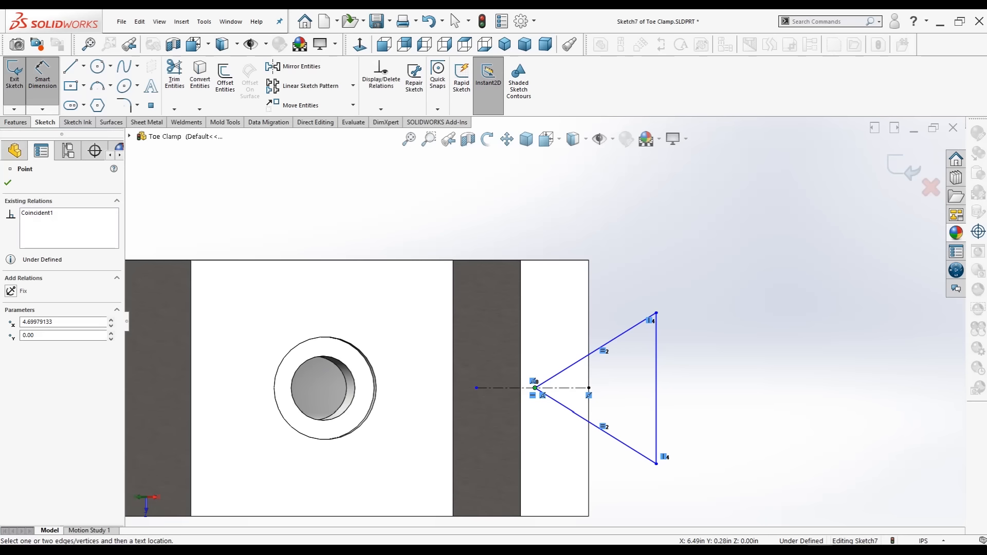
click(589, 380)
click(575, 222)
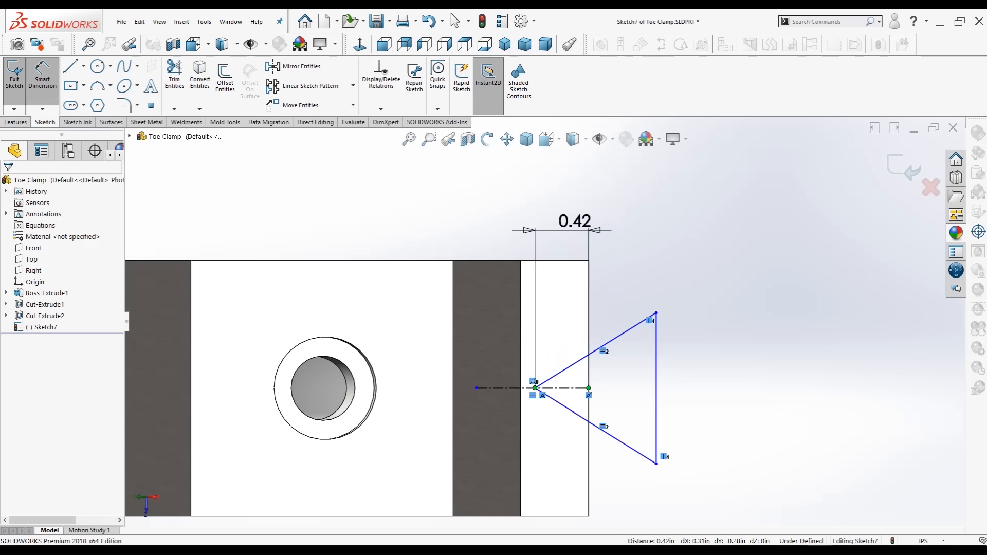
key(BackSpace)
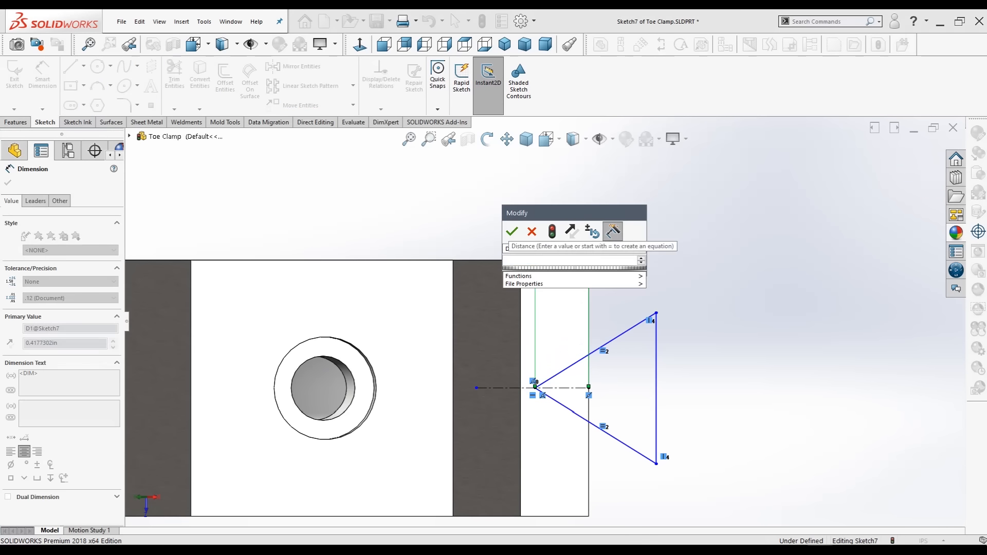
text(0.25)
key(Return)
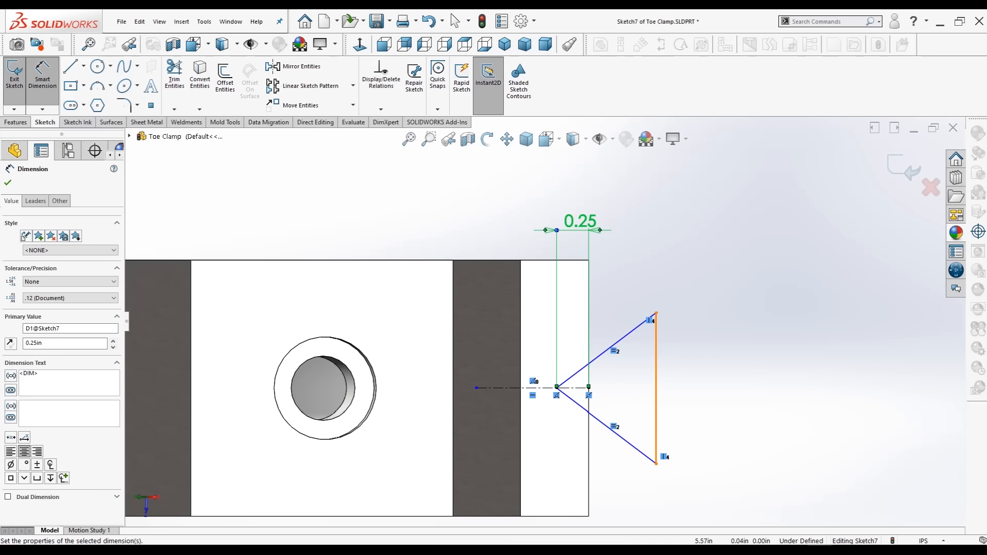
Step: Dimension the angle between the two diverging lines as 60 degrees
click(604, 351)
click(586, 411)
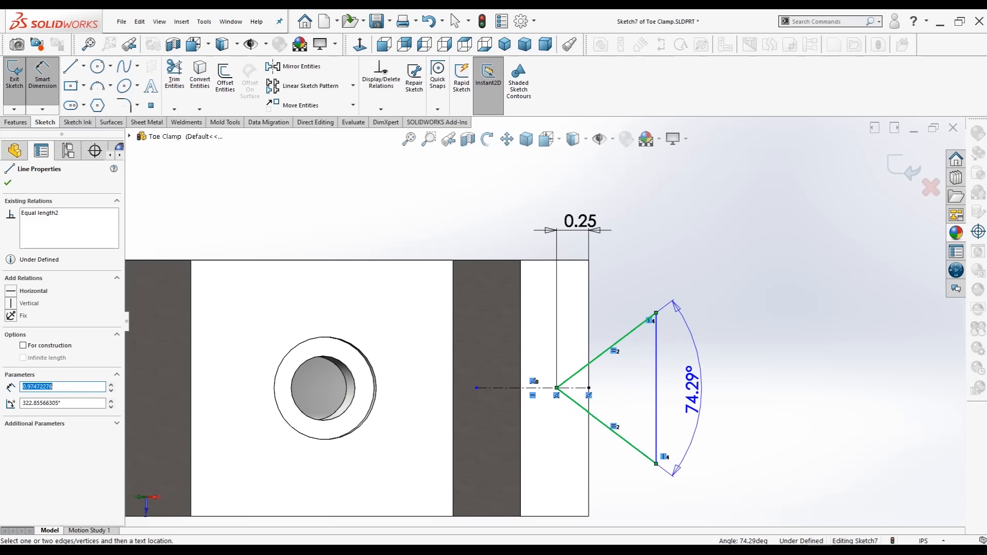
click(669, 389)
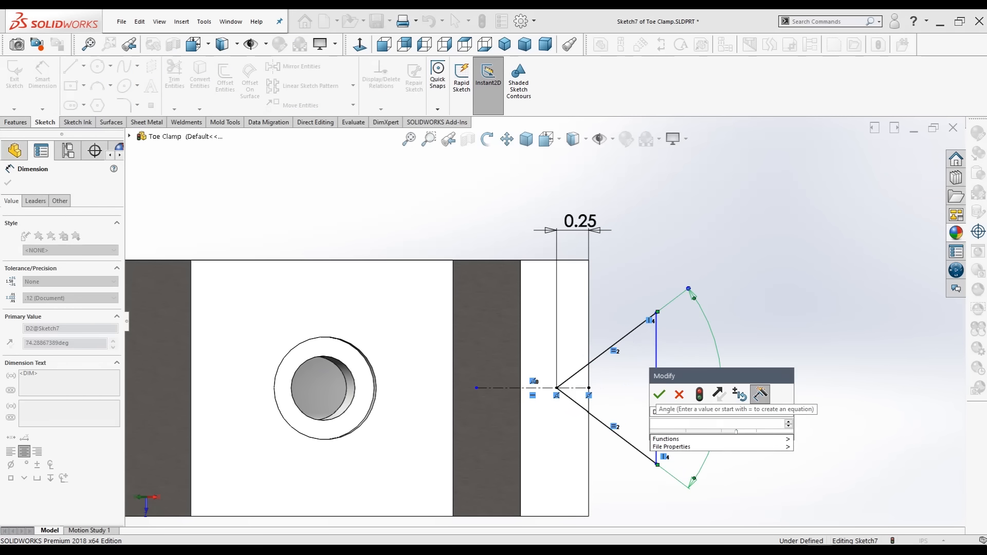
text(60)
key(Return)
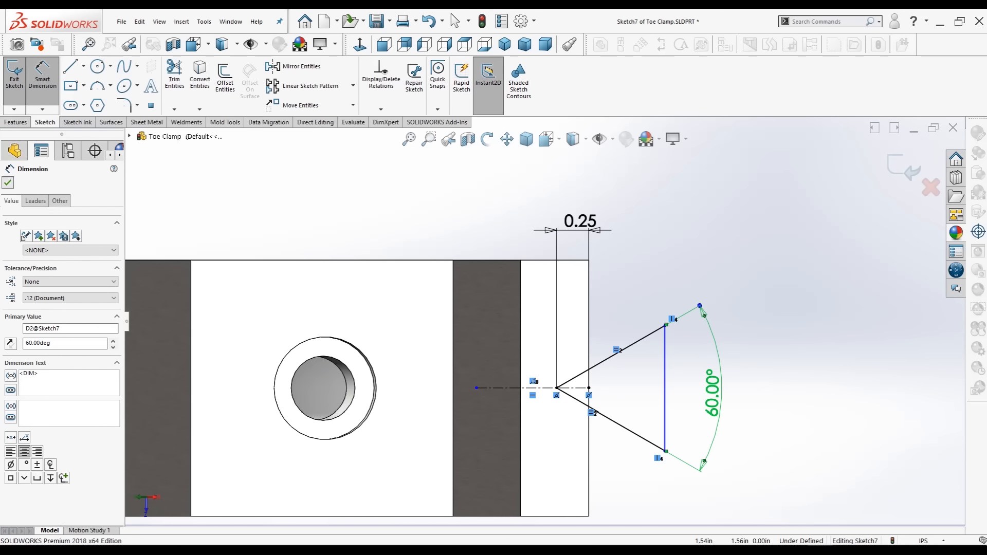
click(8, 183)
Step: Sketch a line along the toe's outer edge between its intersections with the two diverging lines
click(70, 67)
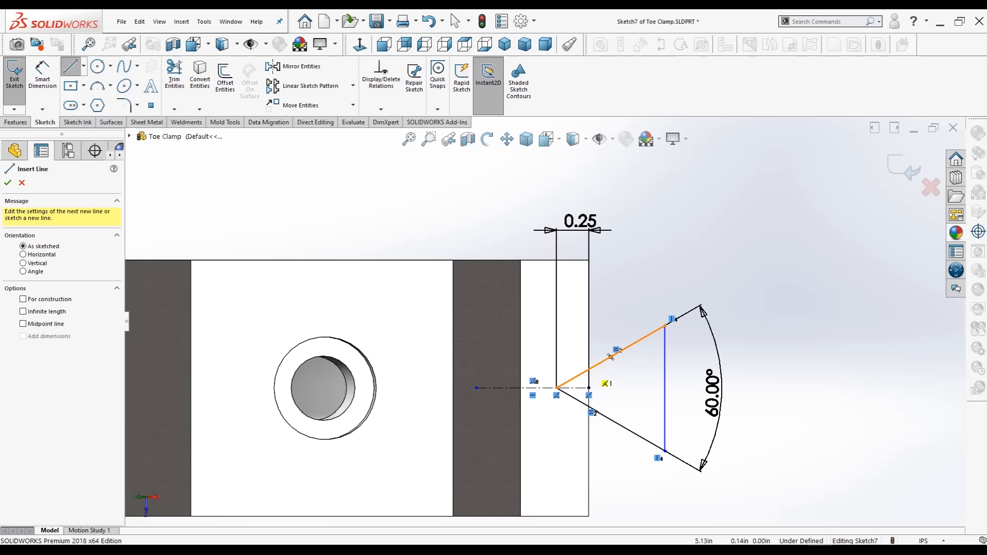
click(589, 370)
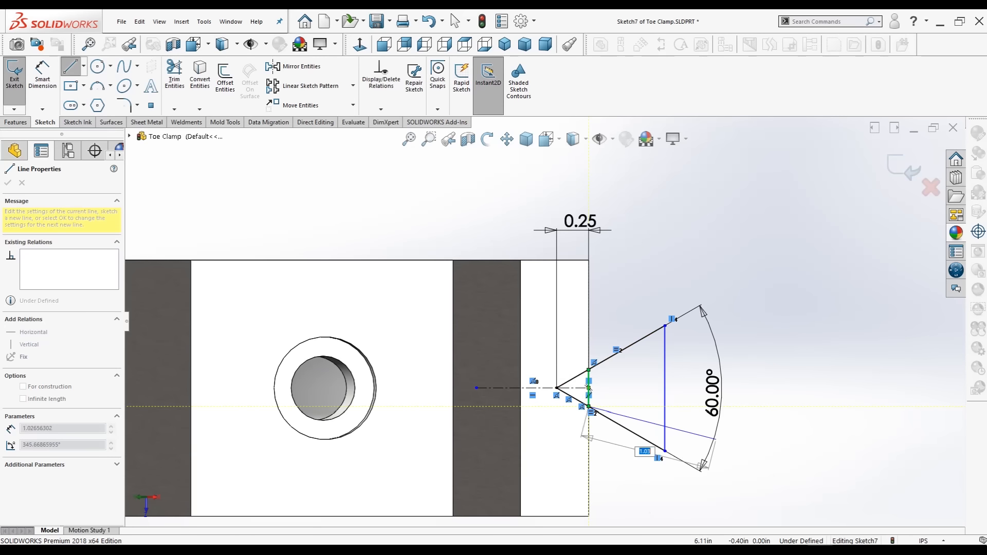
click(589, 406)
key(Escape)
scroll(544, 323, up, 2)
key(Escape)
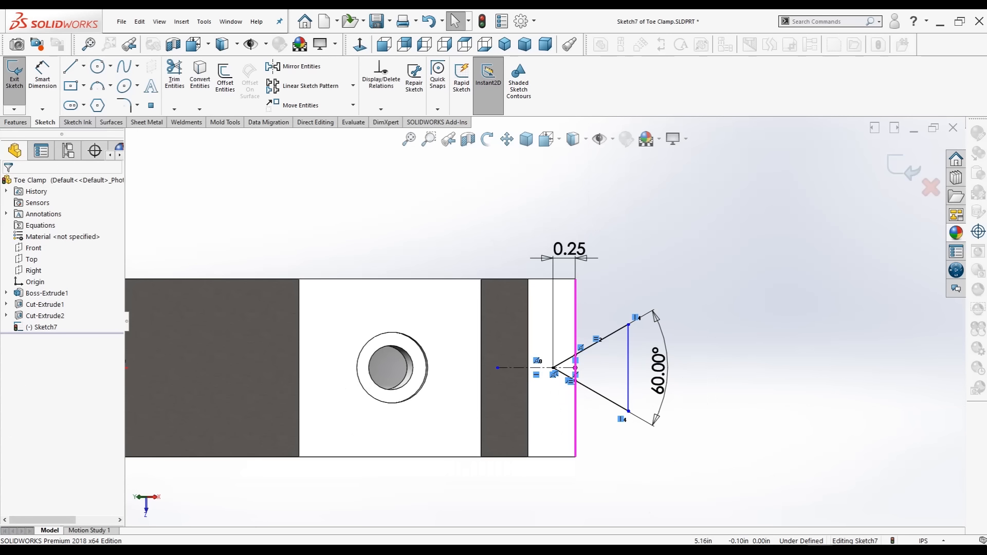
Step: Power trim the parts of the triangle that extend beyond the toe's outer edge, leaving only the small V notch
scroll(586, 386, down, 1)
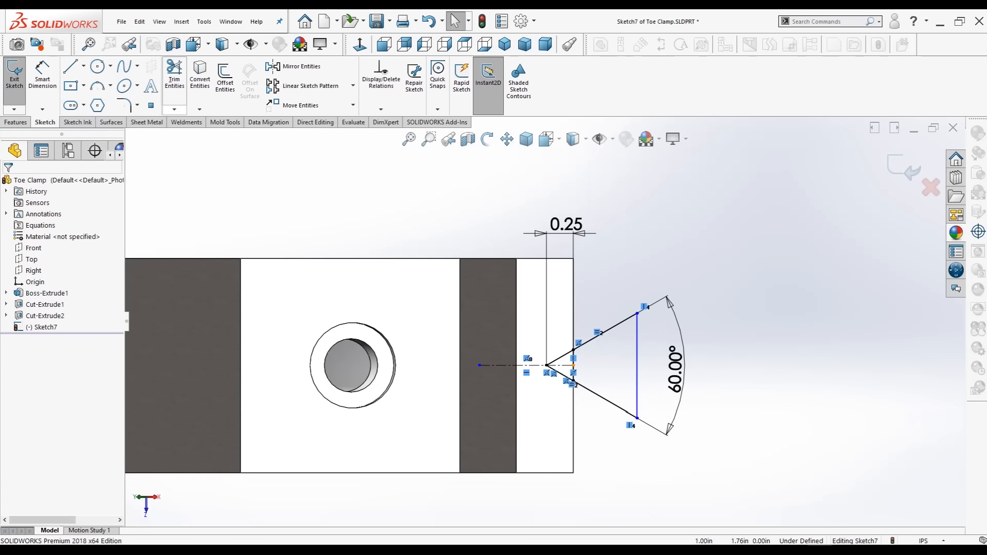
click(174, 109)
click(193, 122)
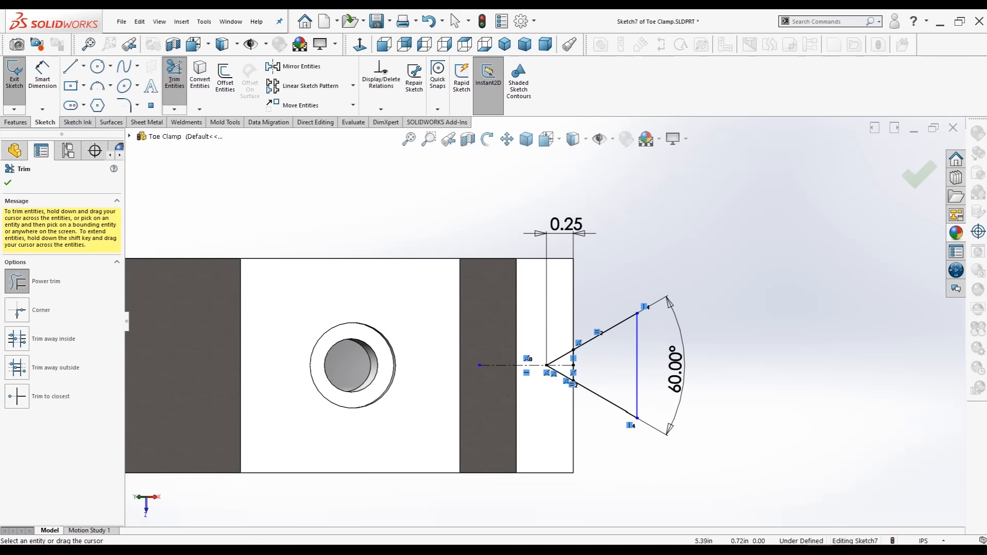
mouse_move(602, 285)
mouse_down()
mouse_move(638, 372)
mouse_move(609, 402)
mouse_move(606, 437)
mouse_up()
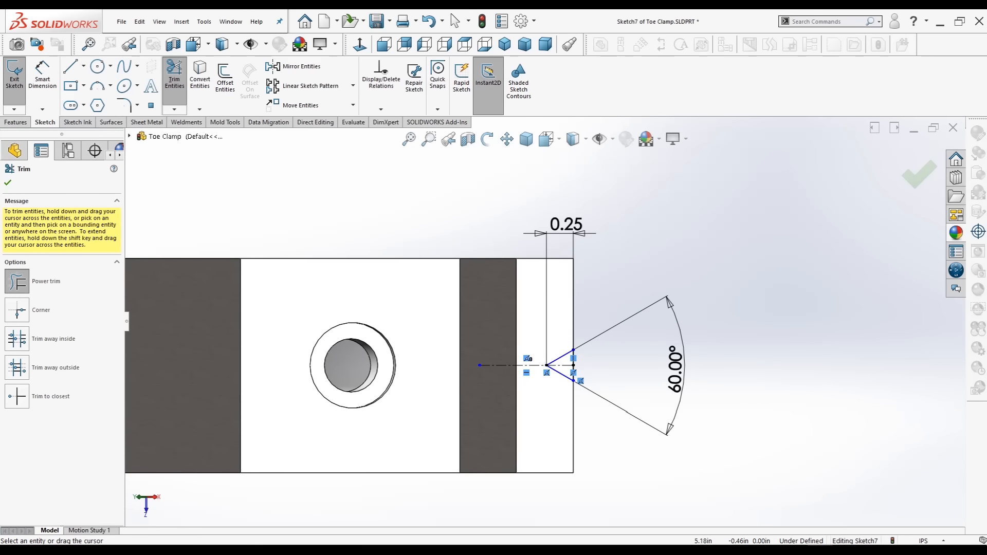
Step: Cut the V notch sketch through the toe with an Extruded Cut set to Through All
scroll(529, 374, down, 2)
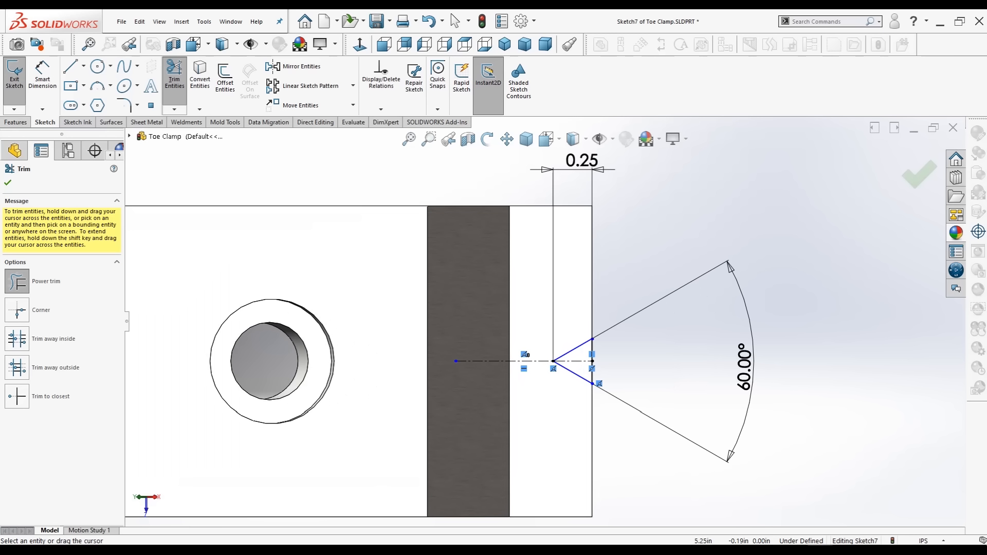
scroll(544, 320, up, 1)
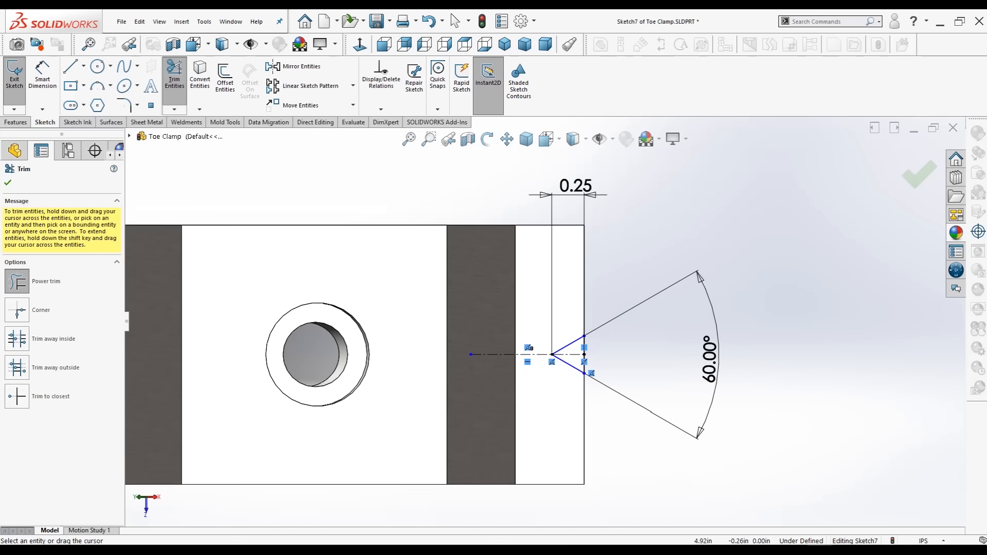
scroll(545, 322, up, 2)
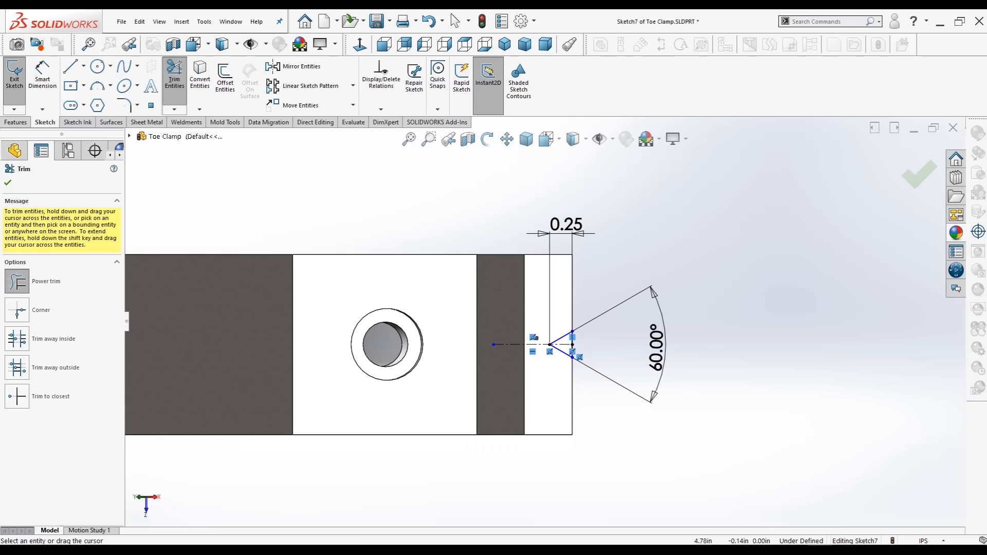
scroll(544, 321, up, 3)
key(Escape)
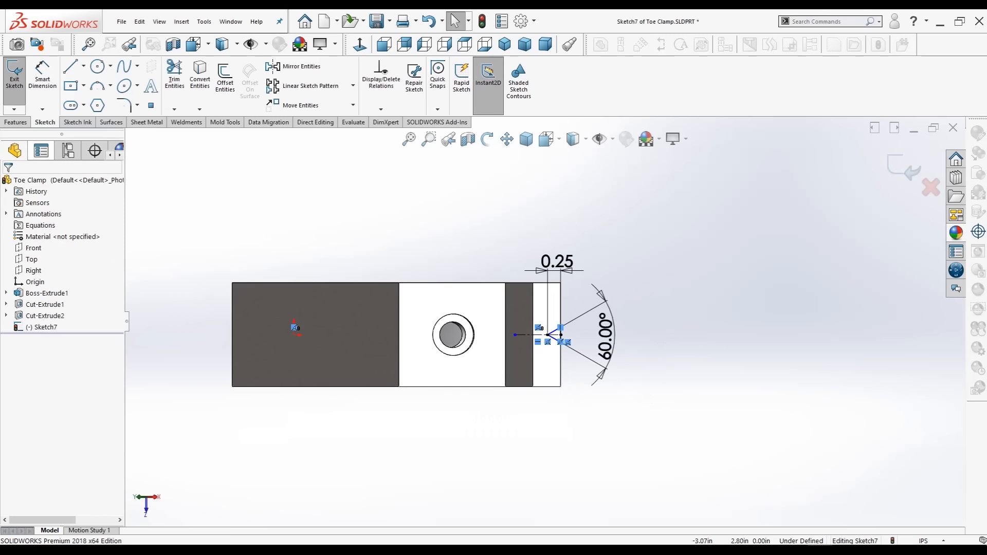
click(16, 122)
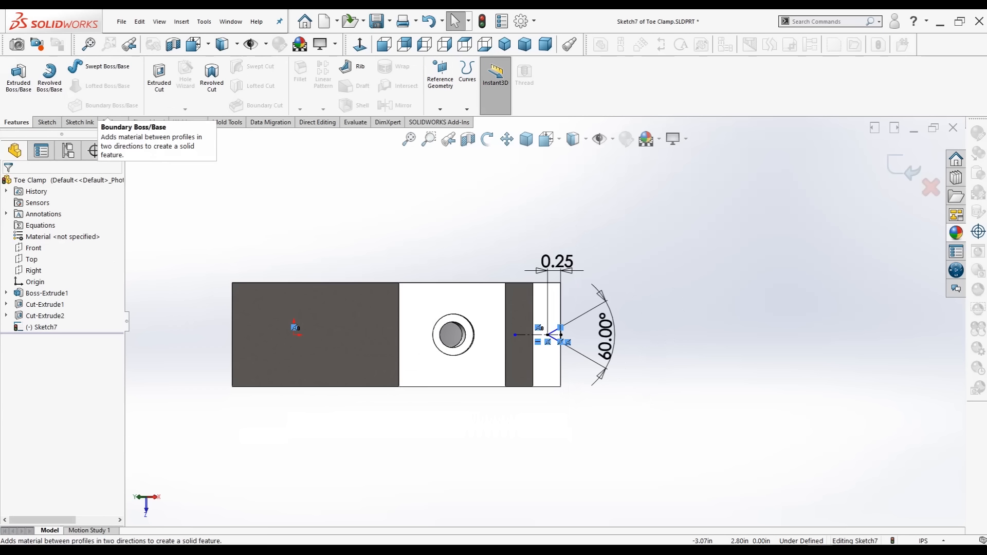
click(159, 77)
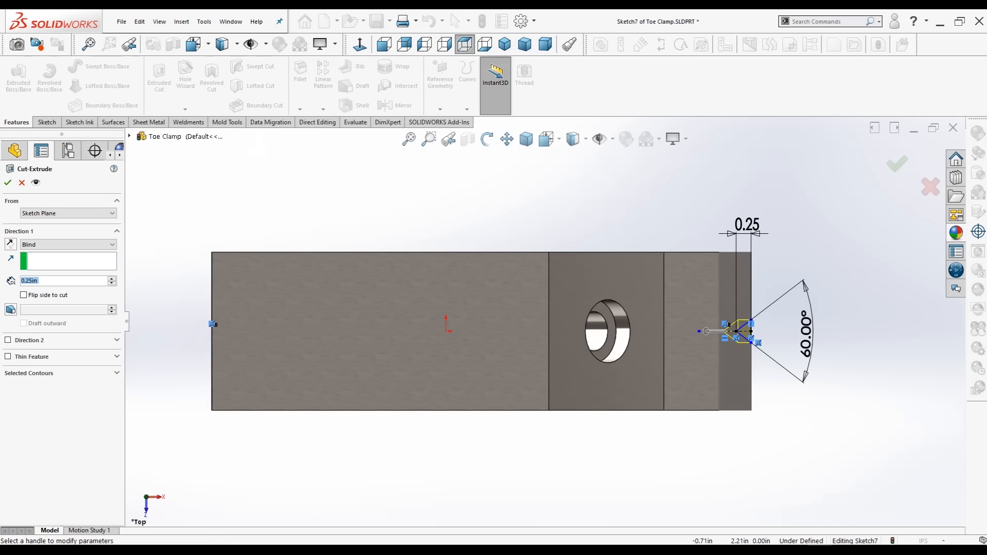
click(504, 44)
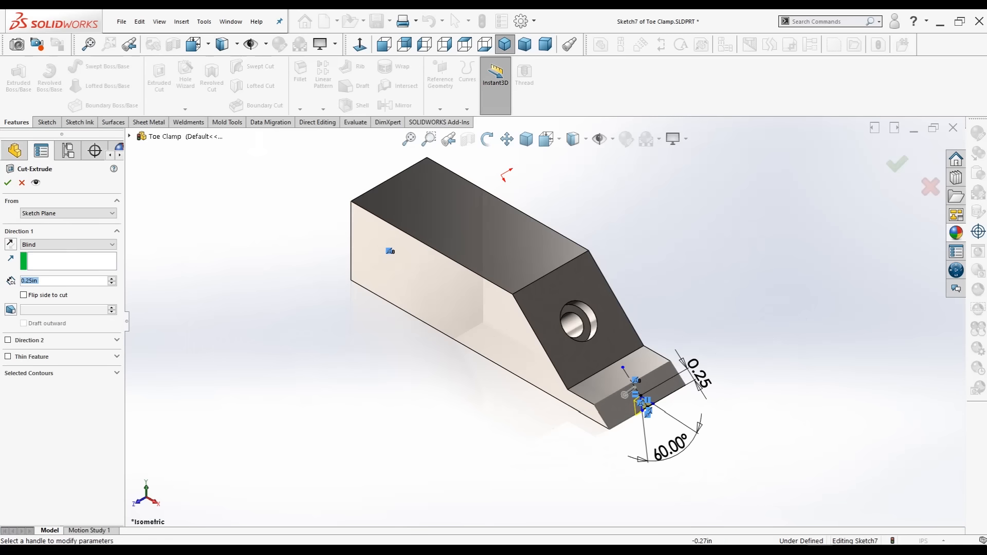
click(67, 244)
click(51, 260)
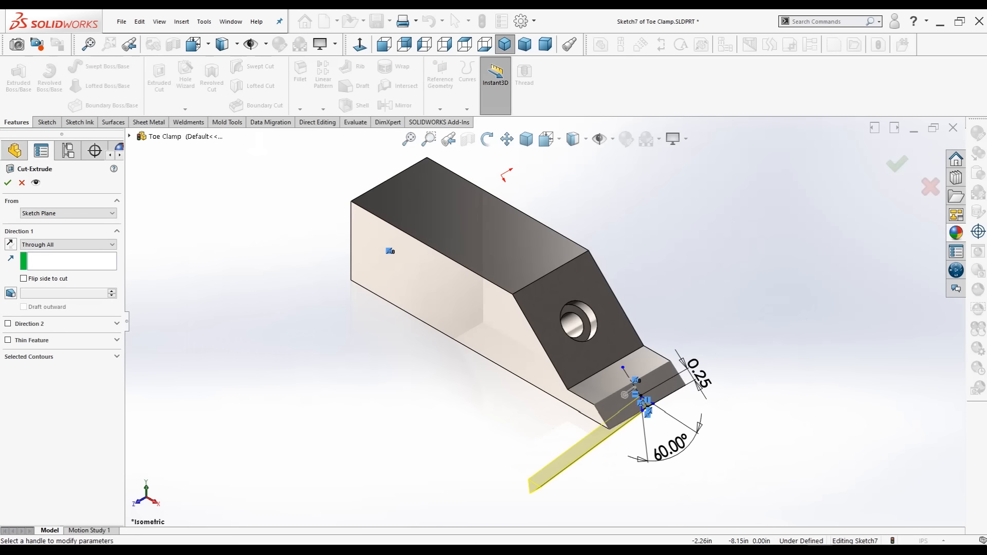
click(8, 183)
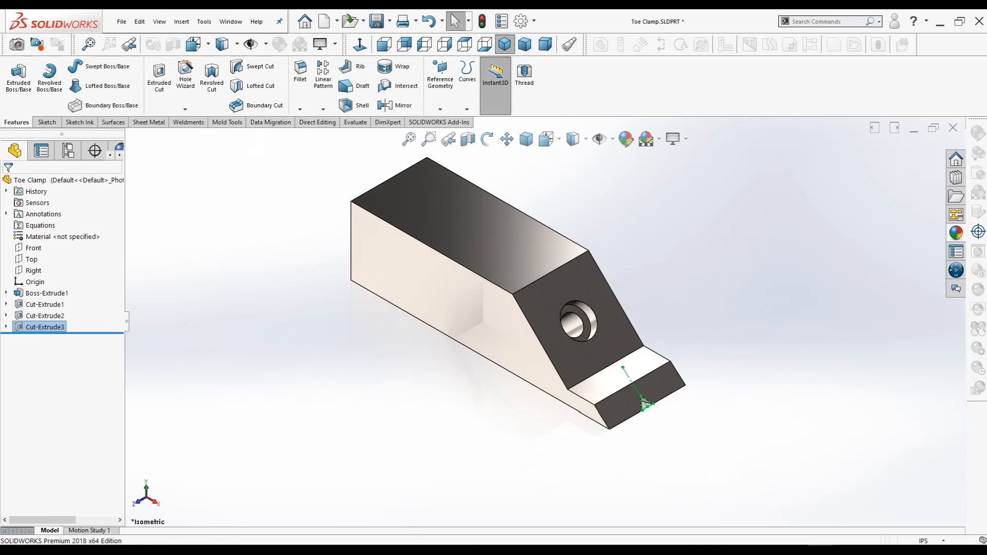
middle_drag(641, 394, 630, 334)
click(505, 44)
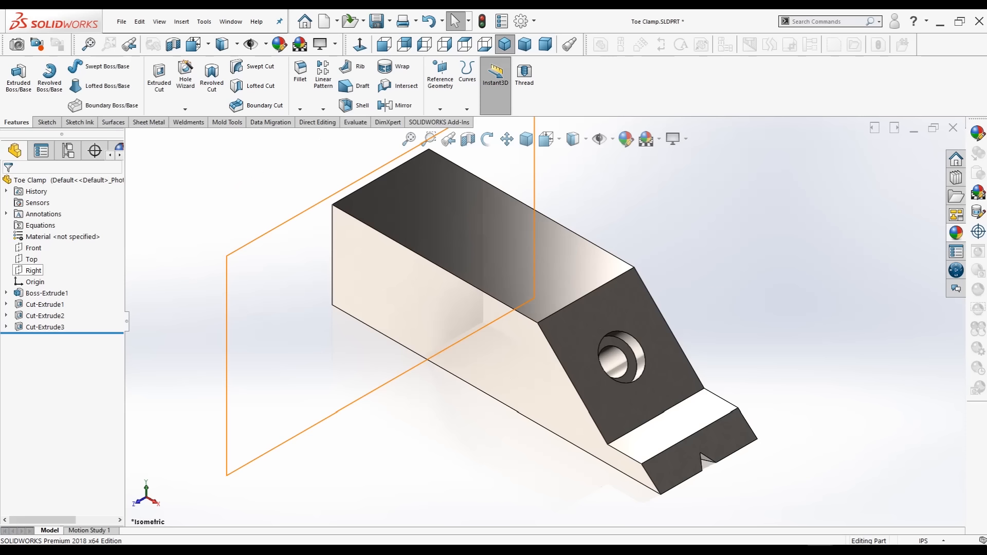
Step: Create a reference plane offset 1 in from the Front plane, flush with the clamp's side face
click(33, 248)
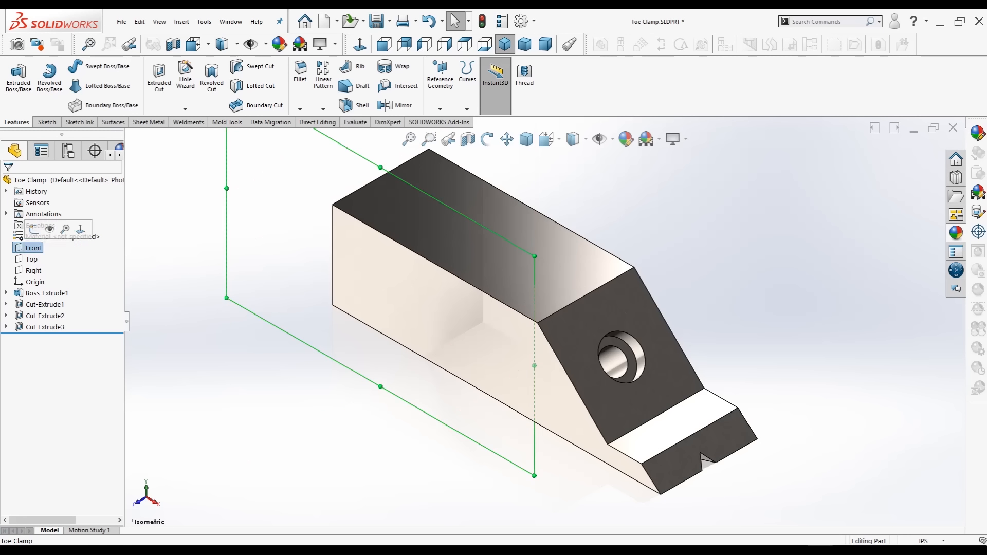
mouse_move(545, 309)
middle_down()
mouse_move(463, 350)
mouse_move(555, 325)
middle_up()
scroll(717, 304, up, 2)
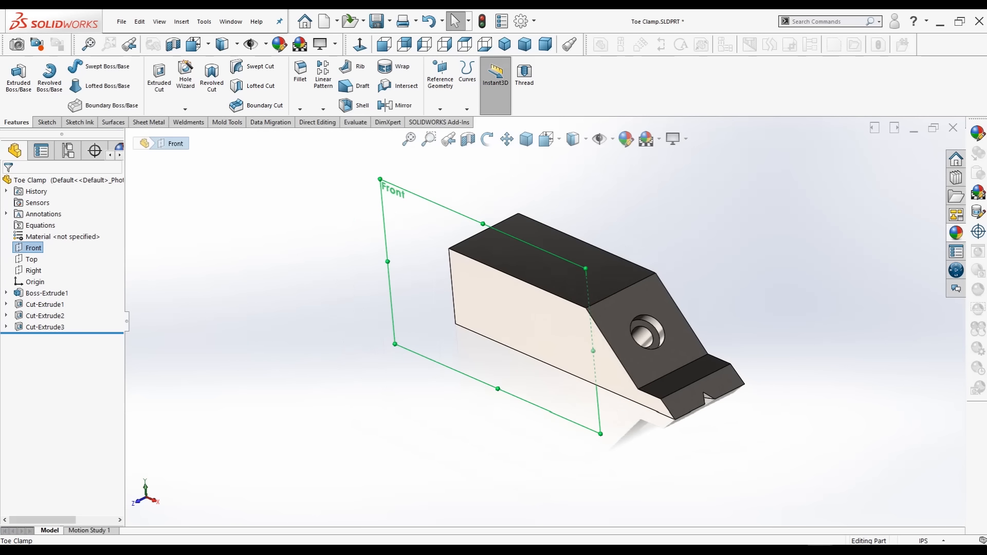
click(440, 103)
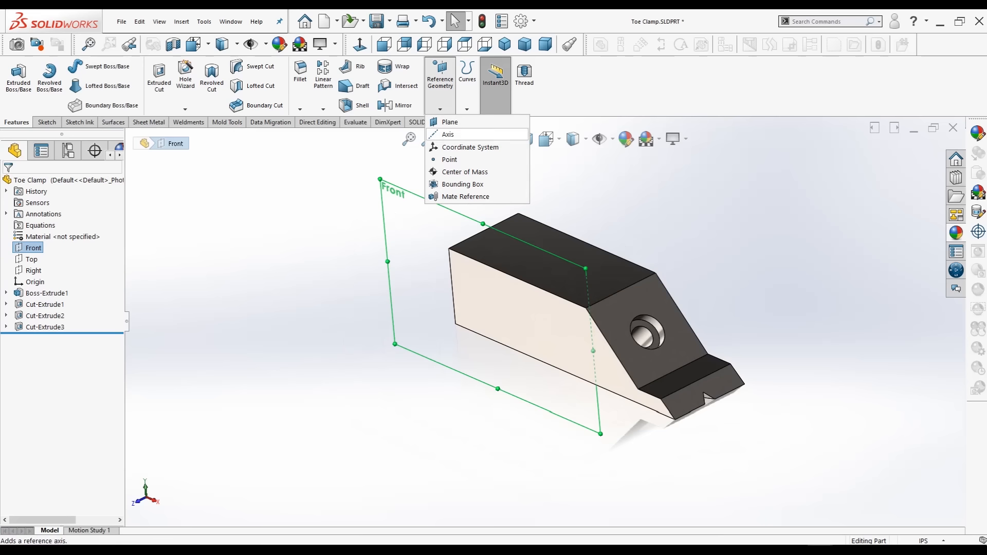
click(442, 122)
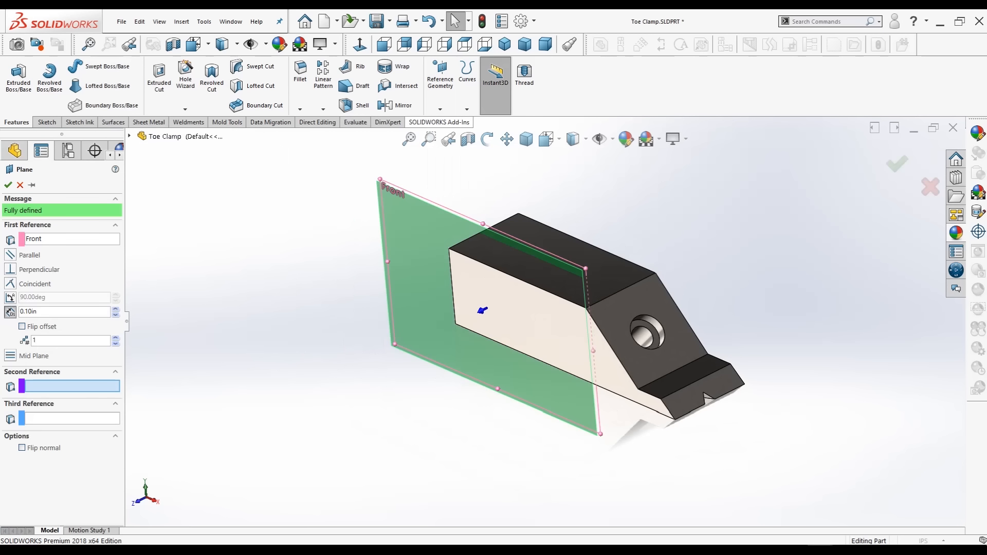
key(ctrl+1)
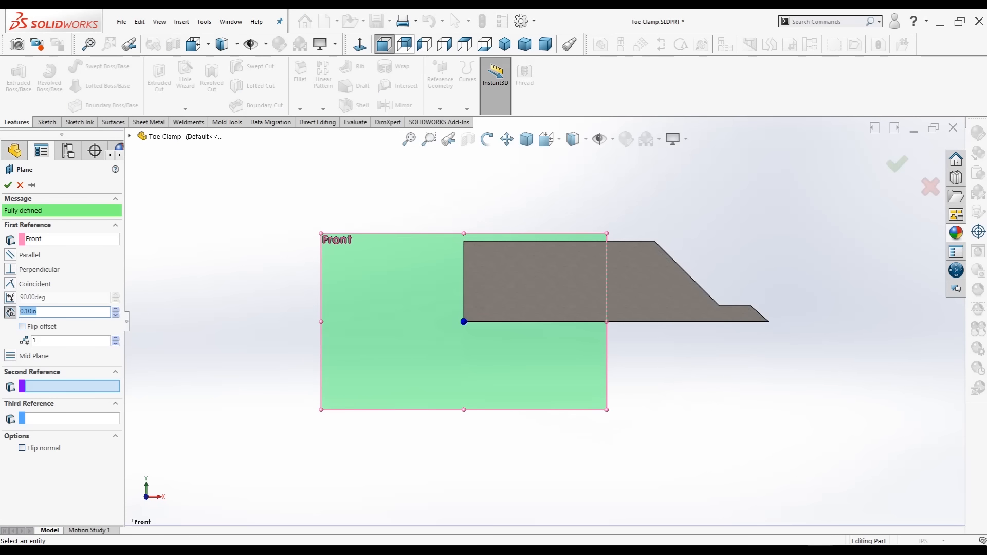
click(424, 44)
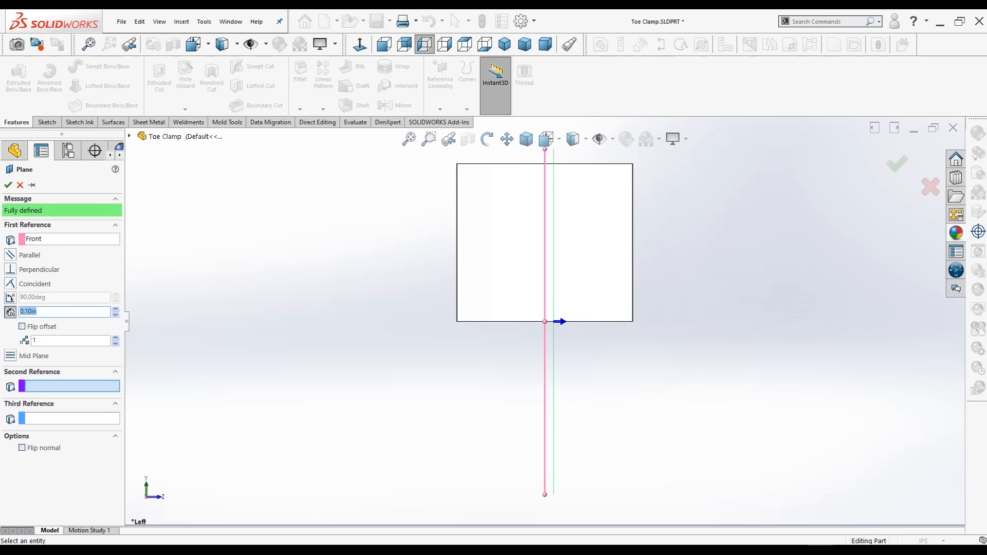
key(BackSpace)
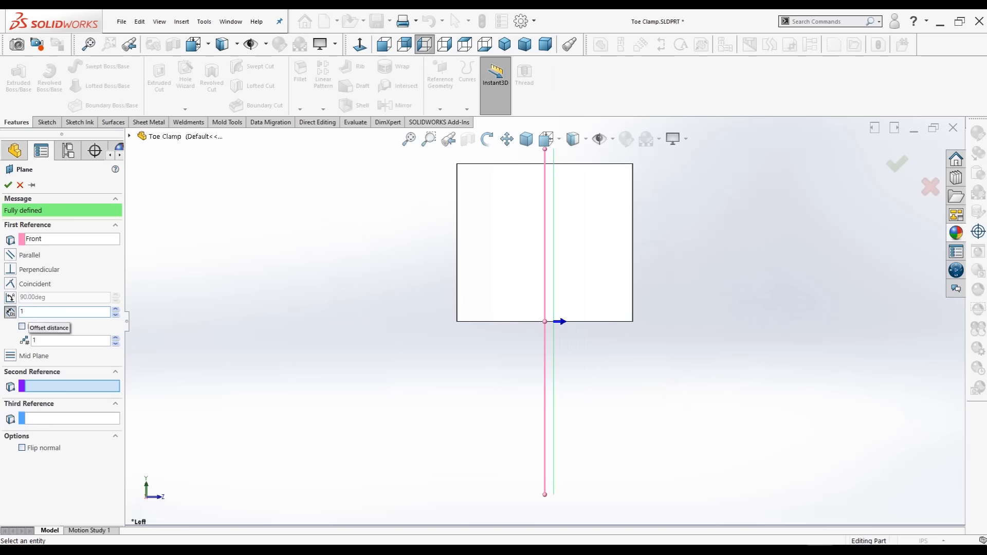
text(1)
key(Return)
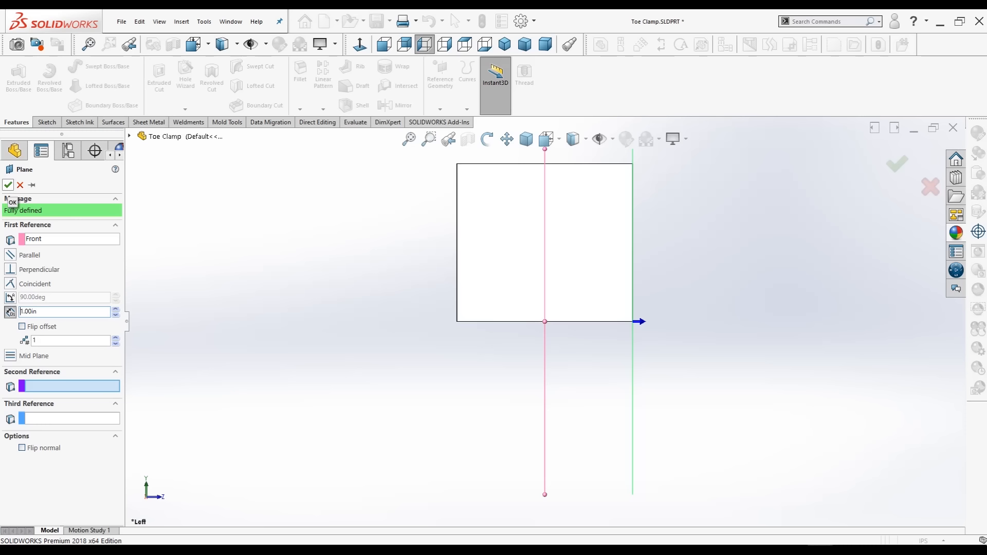
click(7, 185)
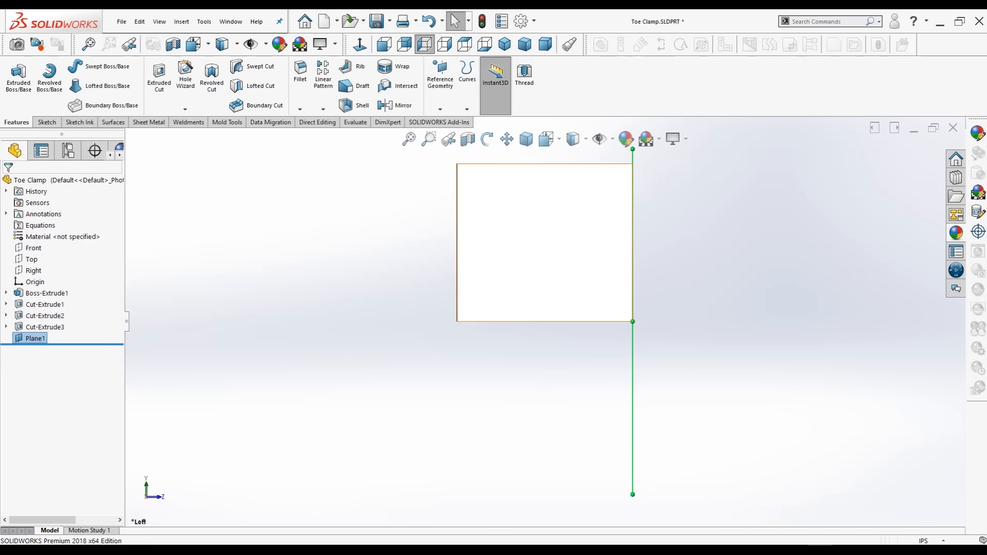
Step: Start a sketch on the new offset plane and stretch the plane's outline past the clamp's toe
click(505, 45)
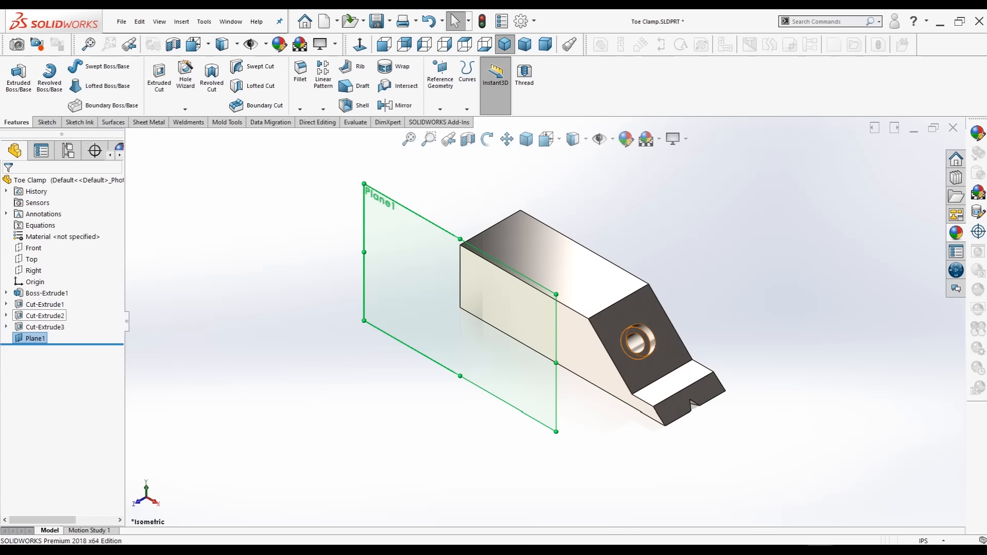
right_click(34, 338)
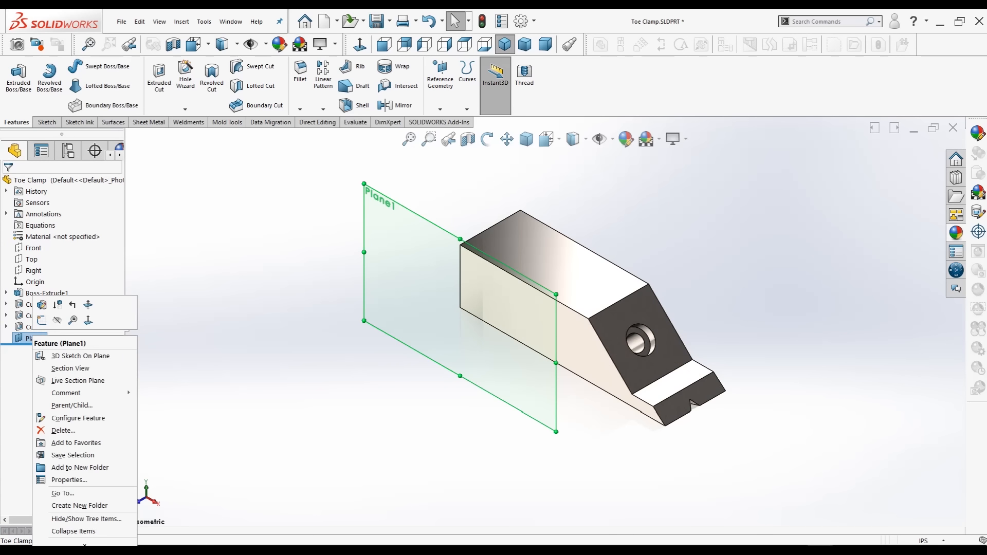
click(41, 319)
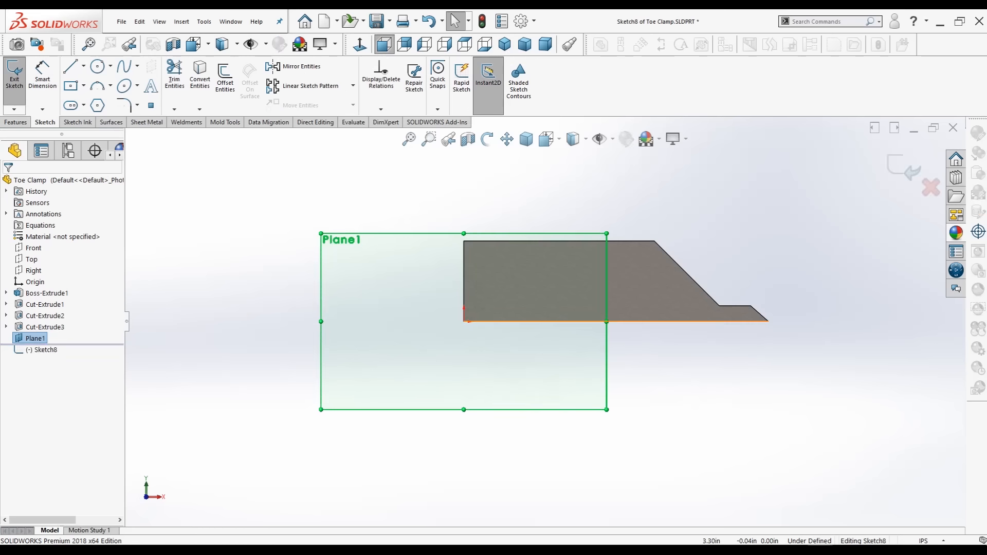
drag(607, 322, 807, 321)
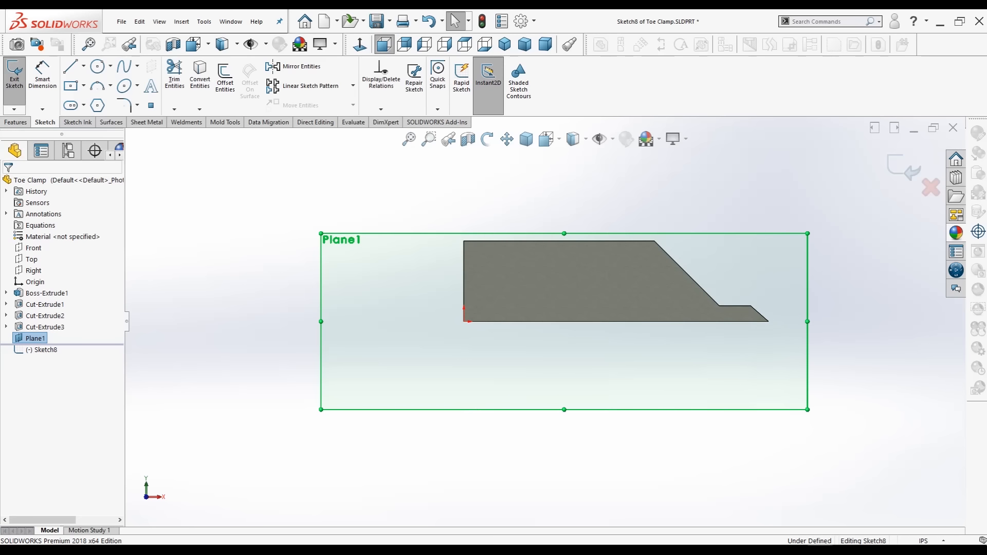
scroll(592, 270, down, 2)
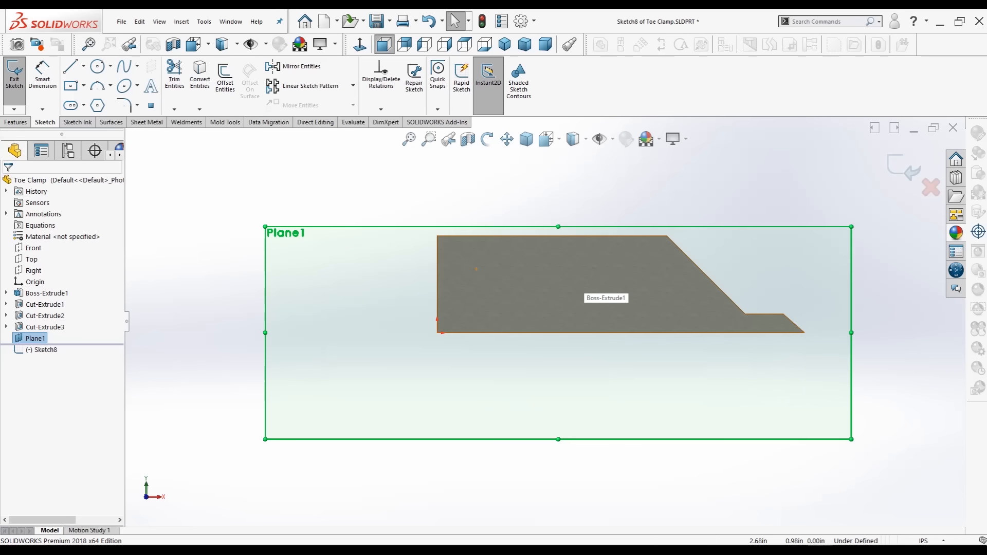
Step: Sketch a corner rectangle about 5.51 by 0.31 in across the clamp's side, overhanging the back edge and the sloped edge
click(84, 86)
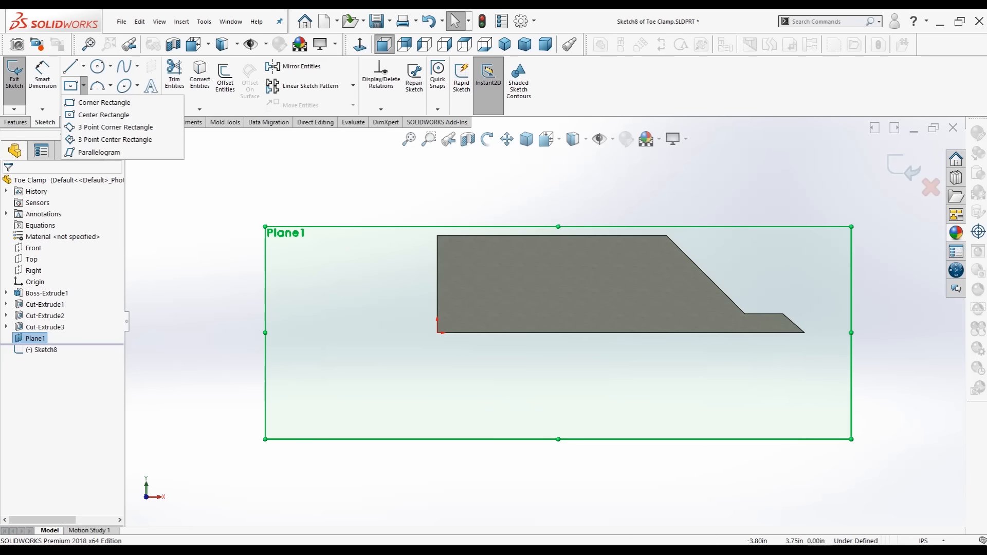
click(104, 102)
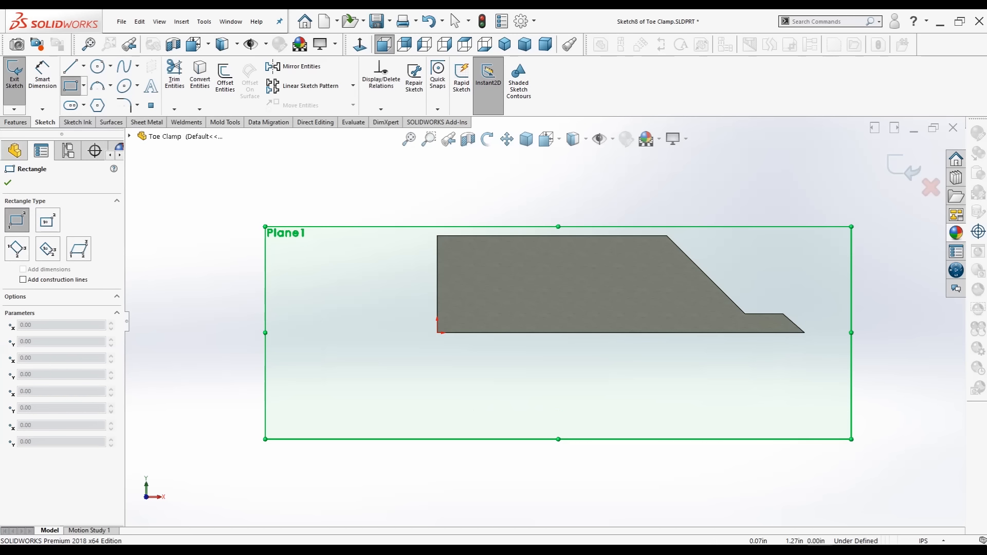
click(433, 266)
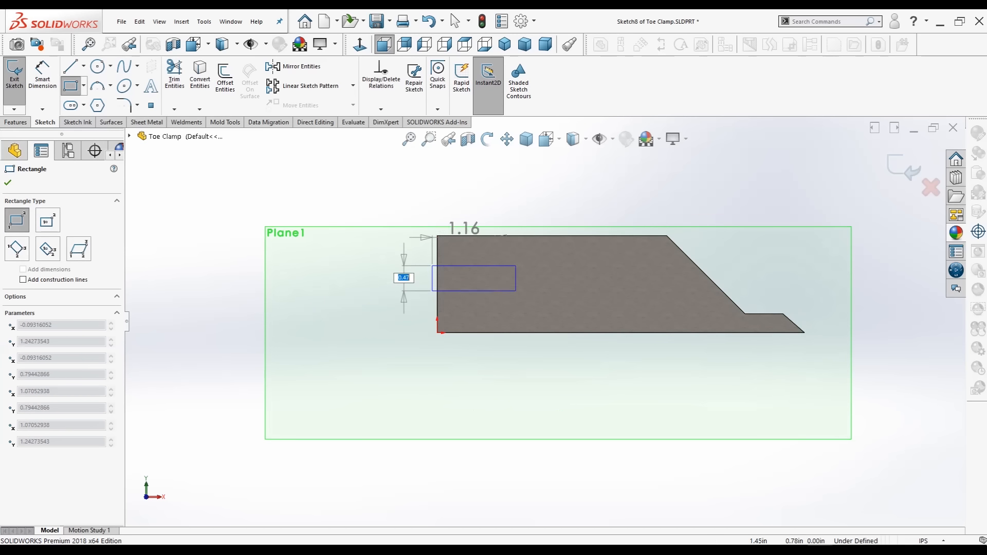
click(731, 282)
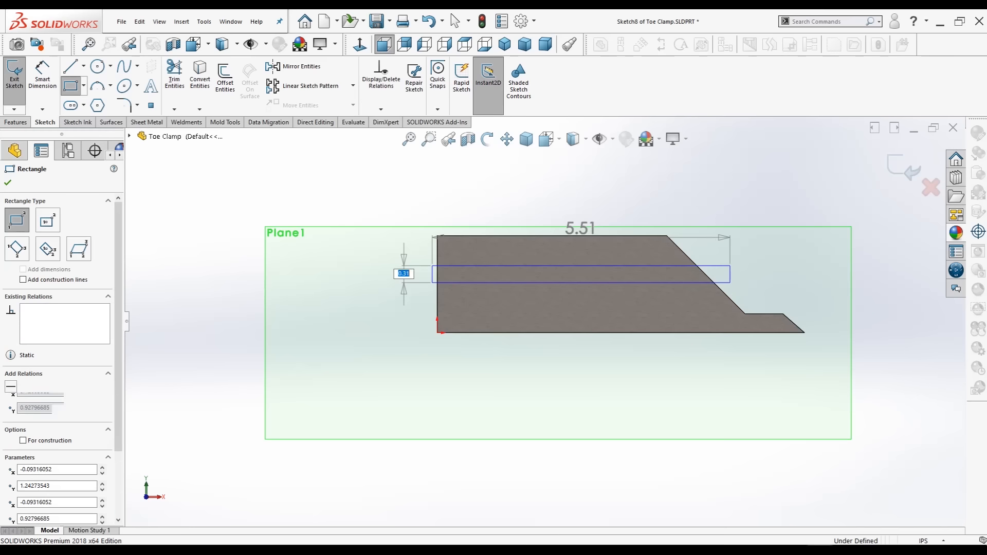
key(Escape)
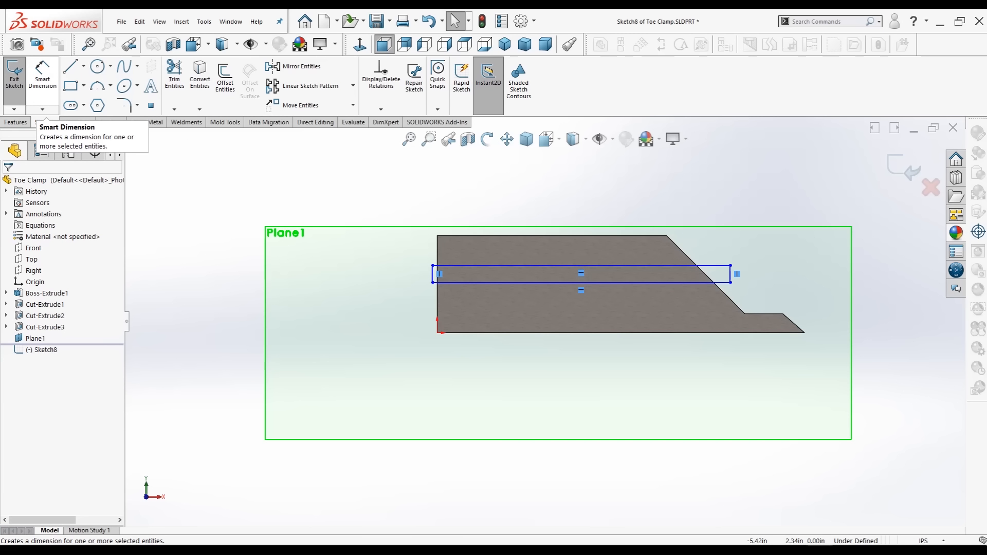
Step: Dimension the height of the rectangle as 0.25 in, placing the dimension outside the clamp's back edge
click(42, 77)
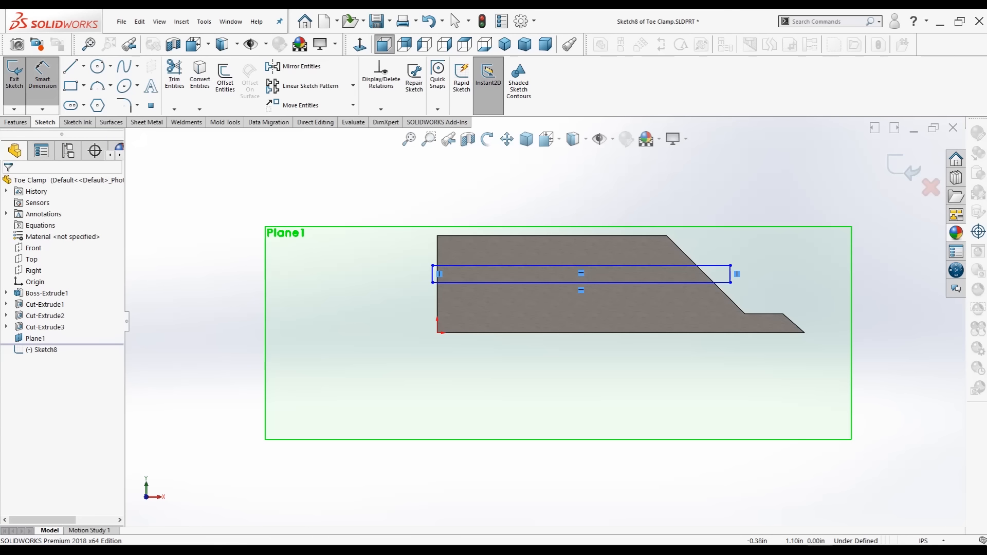
click(432, 274)
click(379, 277)
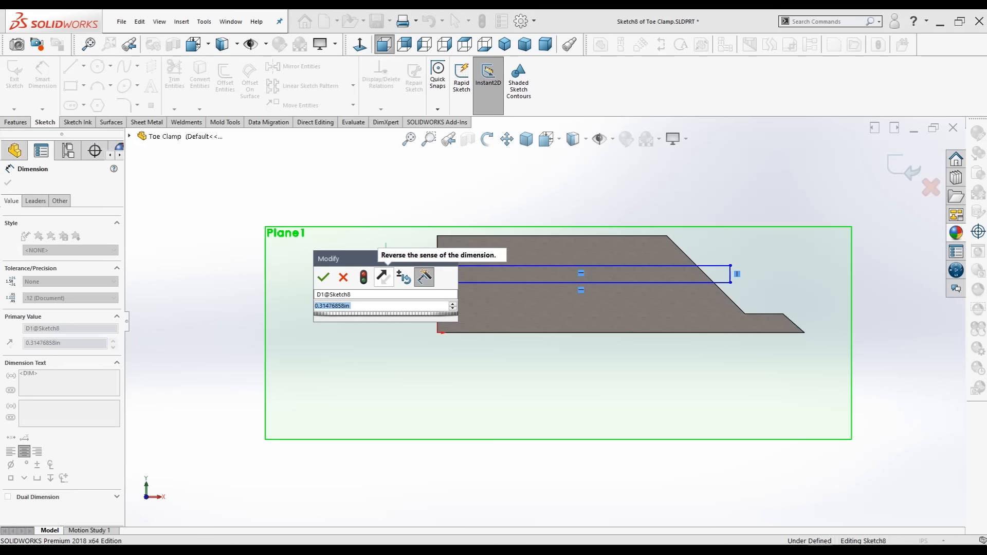
text(=.25)
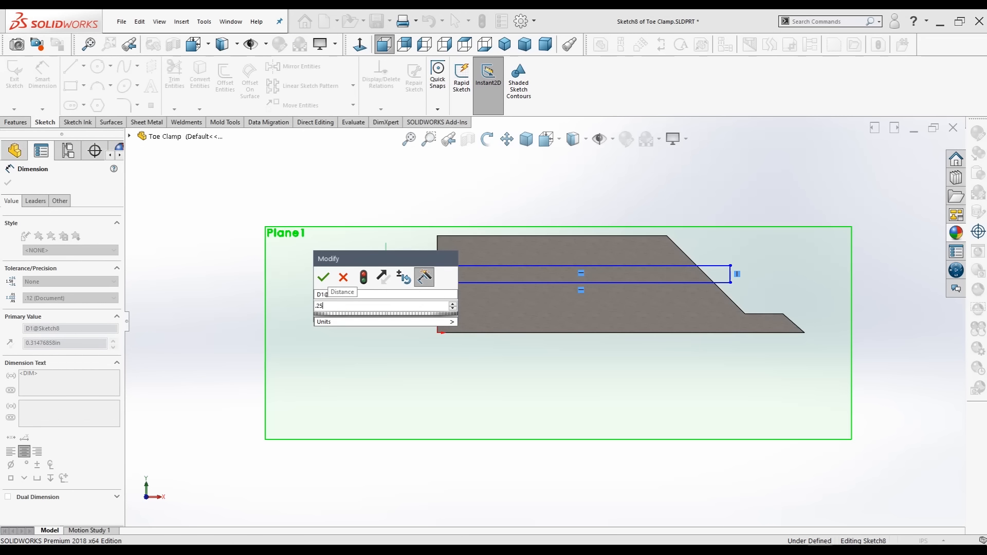
key(Return)
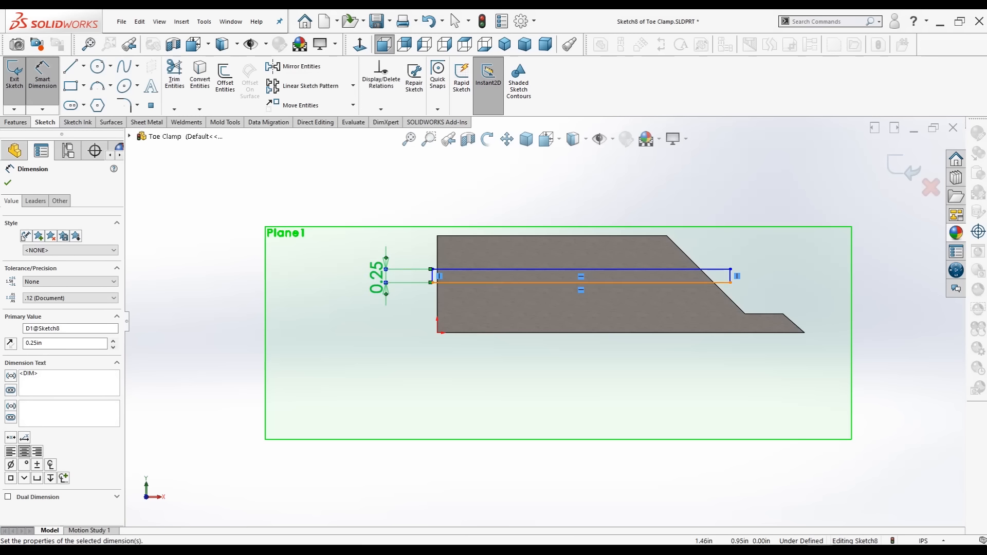
Step: Dimension the rectangle's lower edge 1 in above the clamp's bottom edge
click(523, 283)
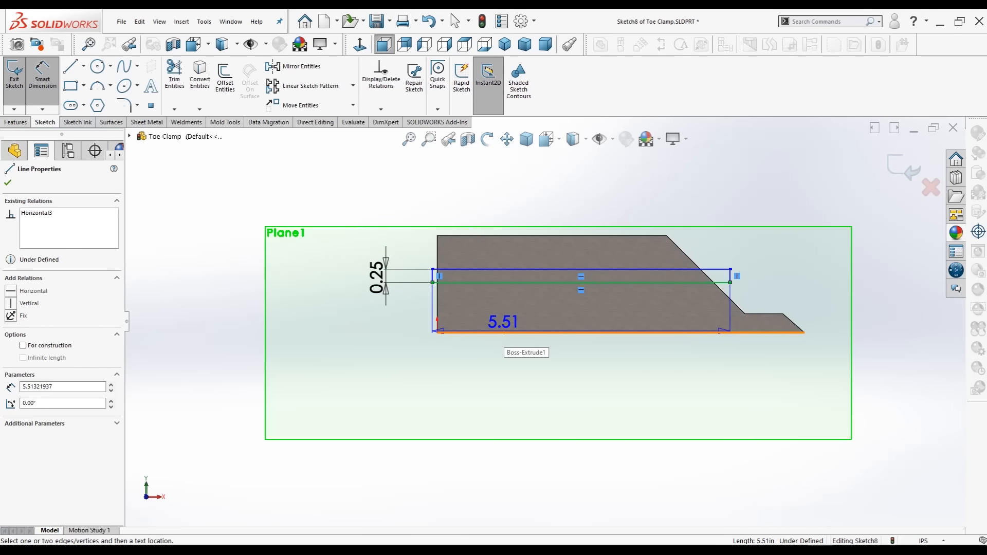
click(506, 333)
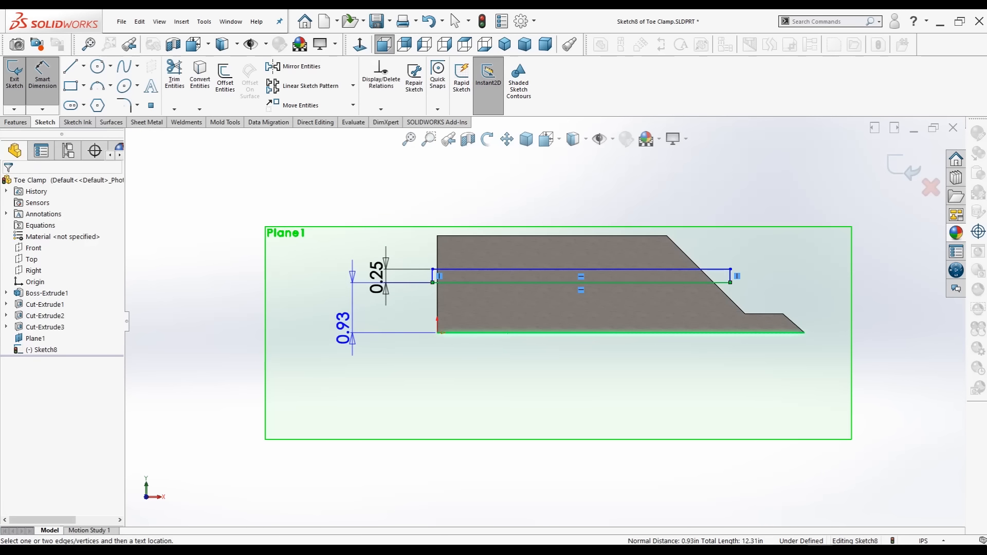
click(333, 319)
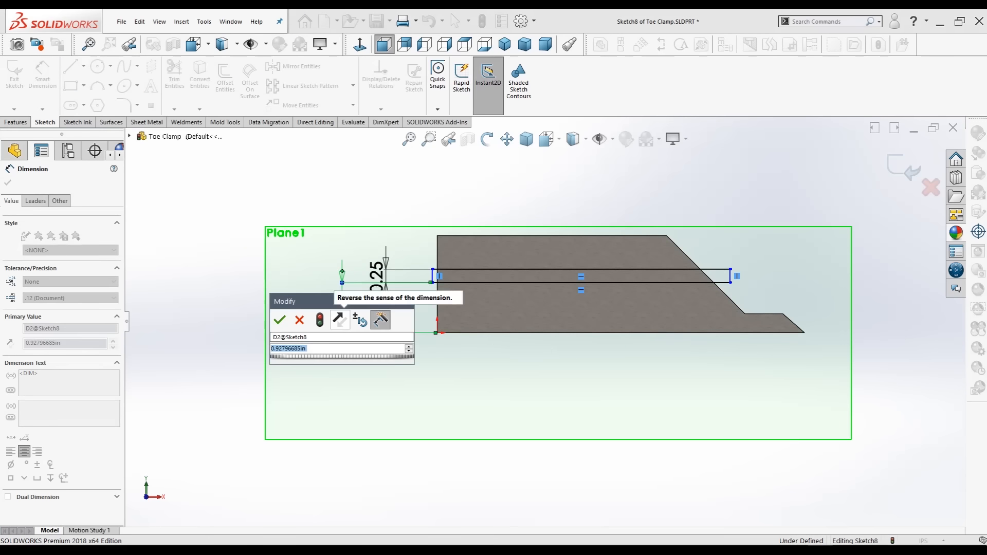
text(1)
key(Return)
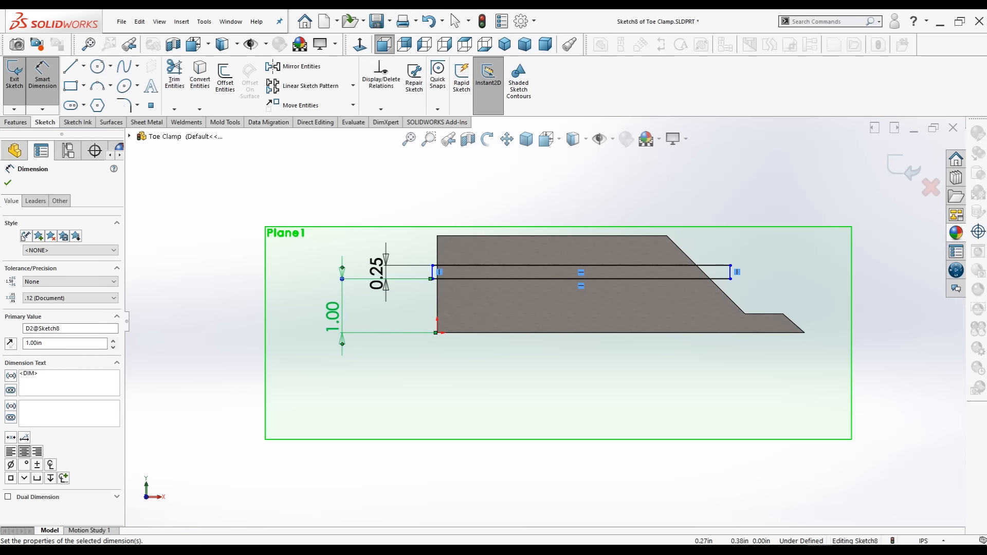
key(Escape)
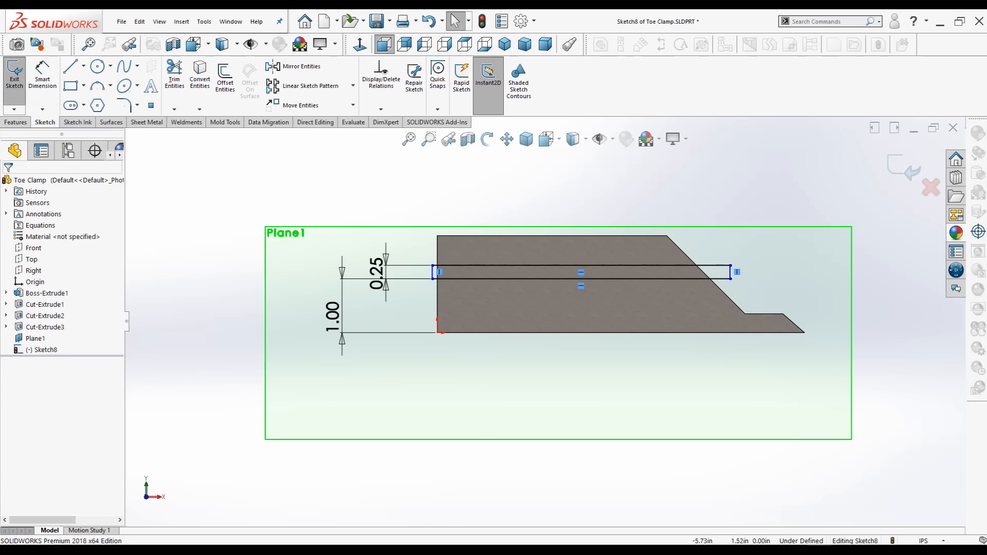
Step: Cut the rectangle into the clamp's side face as a blind Extruded Cut 0.125 in deep
click(16, 122)
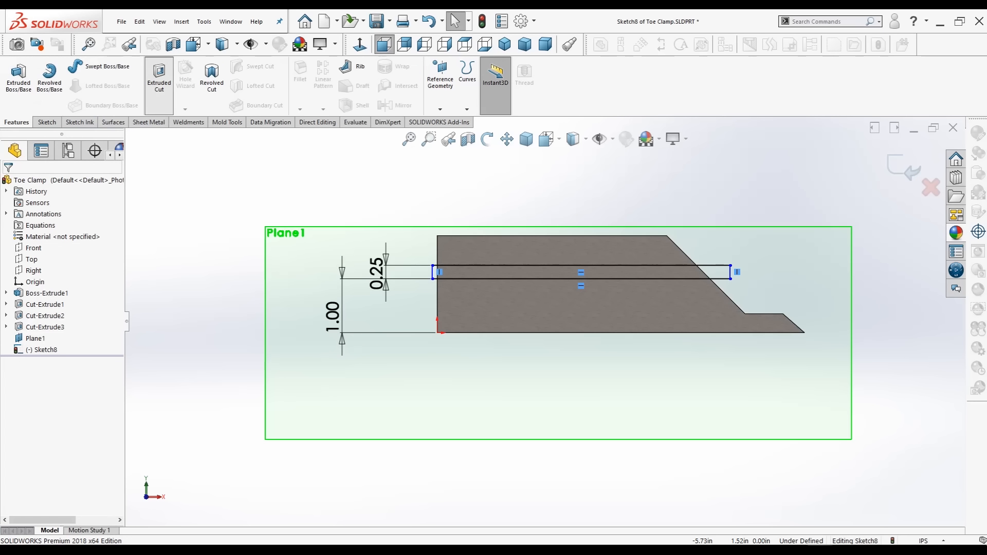
click(158, 77)
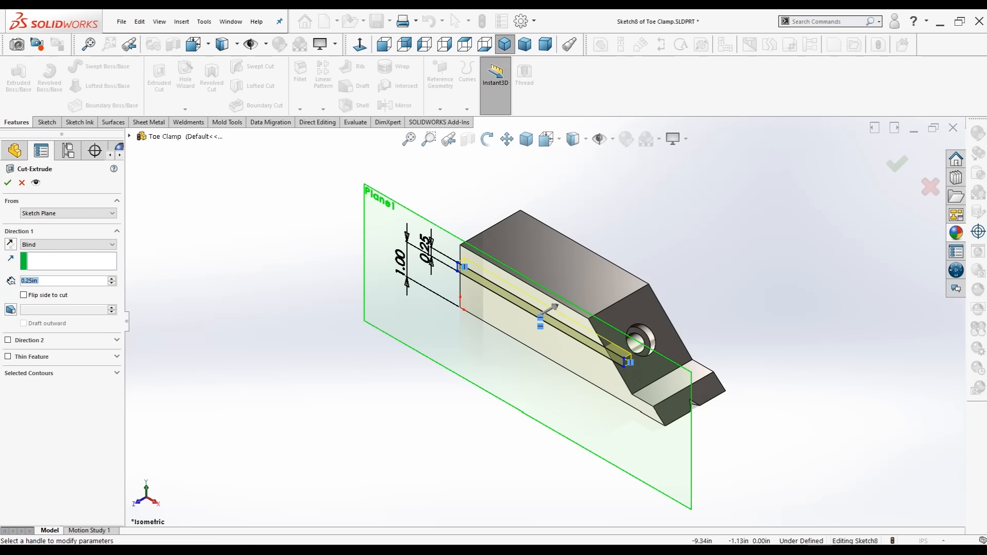
key(BackSpace)
text(.125)
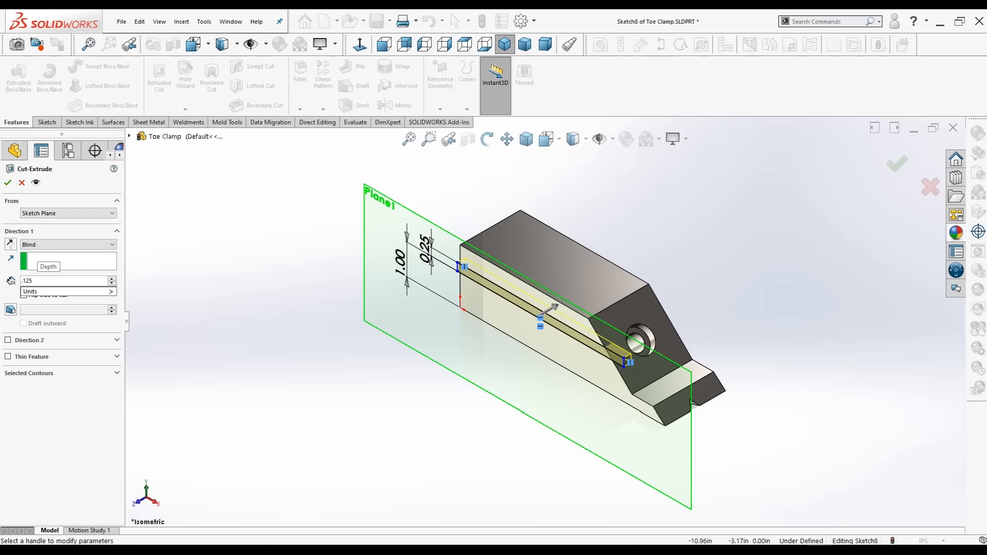
click(81, 260)
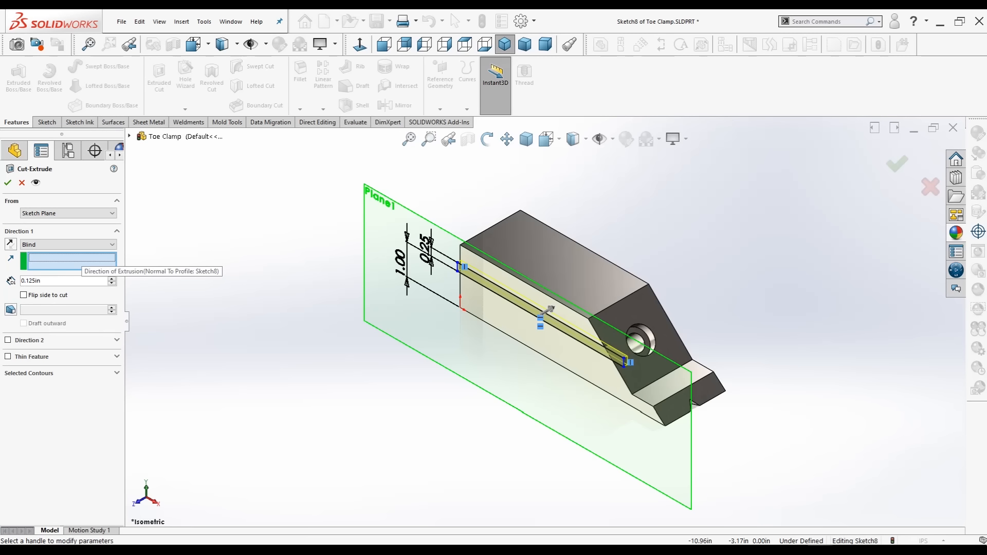
click(7, 183)
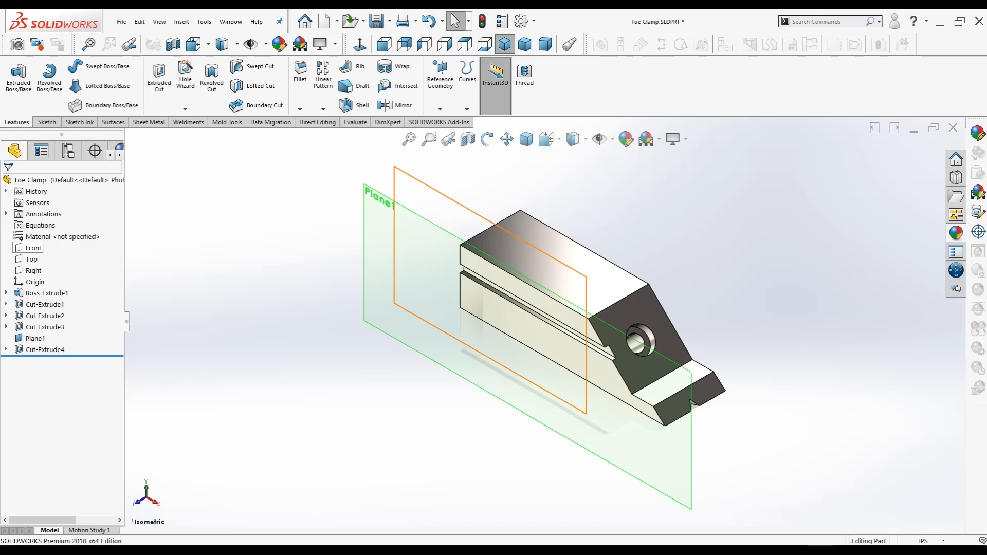
Step: Mirror the side groove cut about the Front plane onto the clamp's opposite side
click(33, 248)
mouse_move(581, 309)
middle_down()
mouse_move(484, 314)
mouse_move(578, 304)
middle_up()
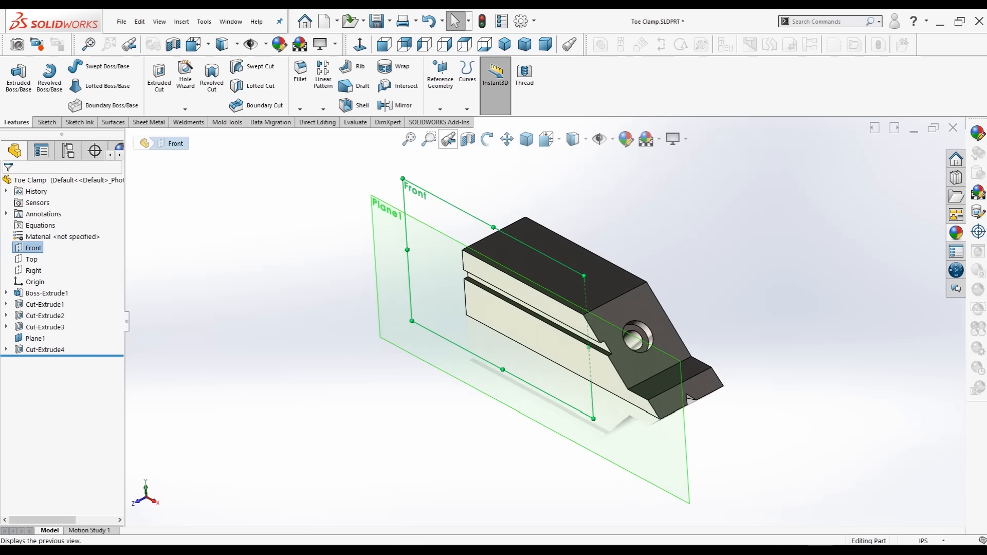
click(396, 105)
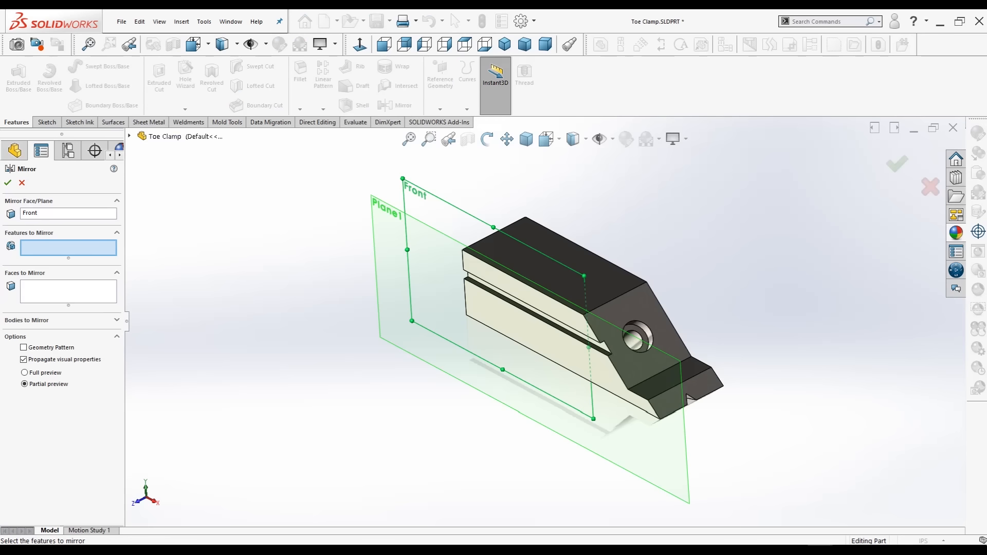
click(130, 136)
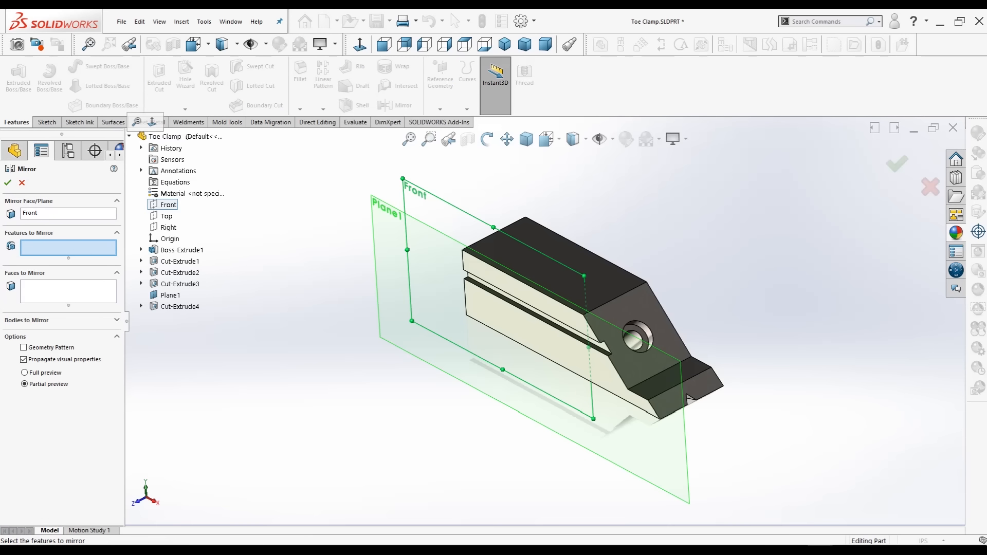
click(173, 306)
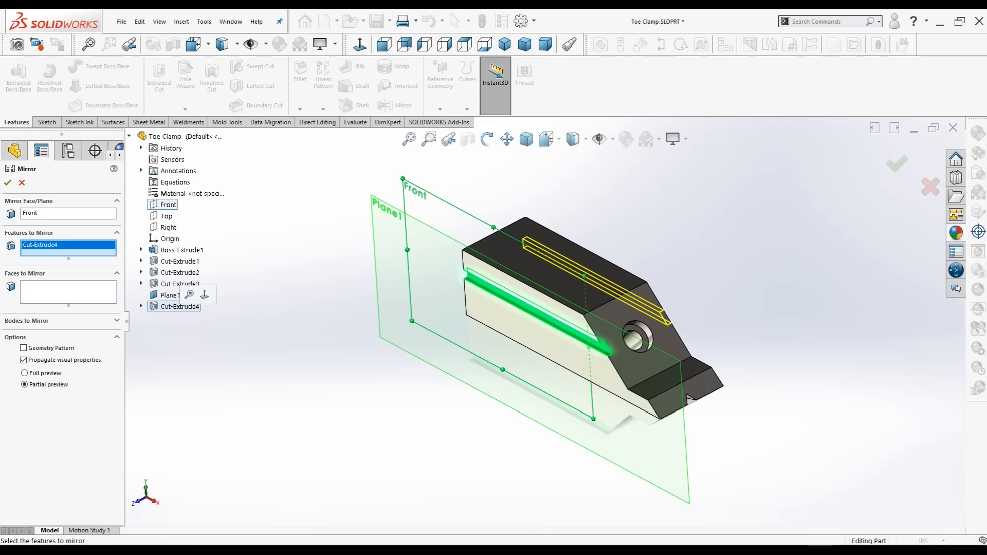
middle_drag(565, 319, 545, 331)
click(8, 183)
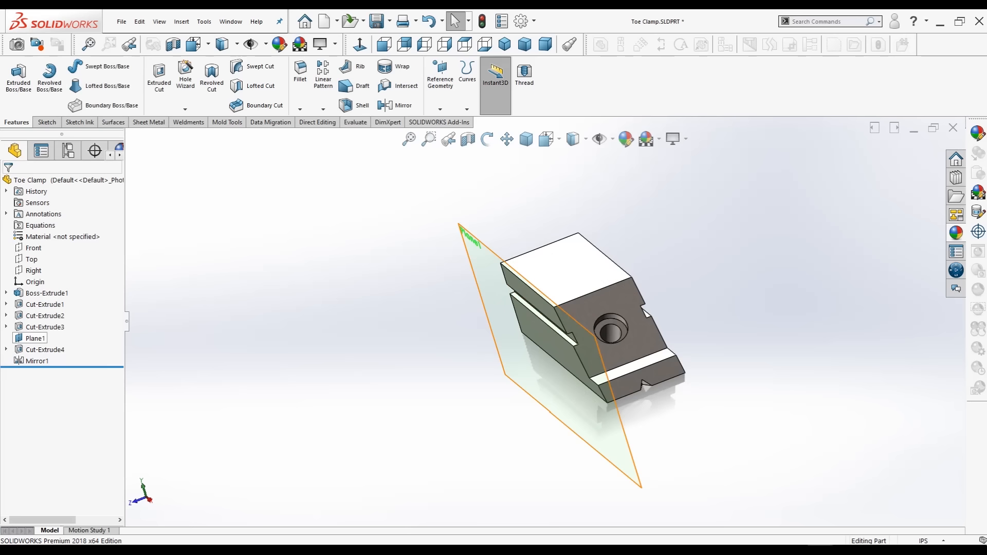
Step: Hide the offset reference plane at the clamp's side face
right_click(34, 338)
click(61, 320)
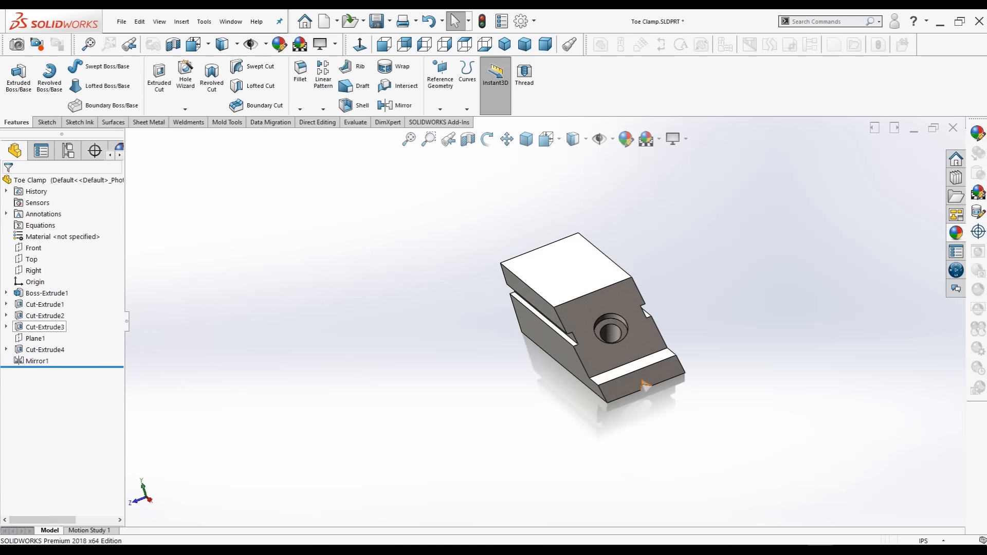
middle_drag(535, 329, 602, 341)
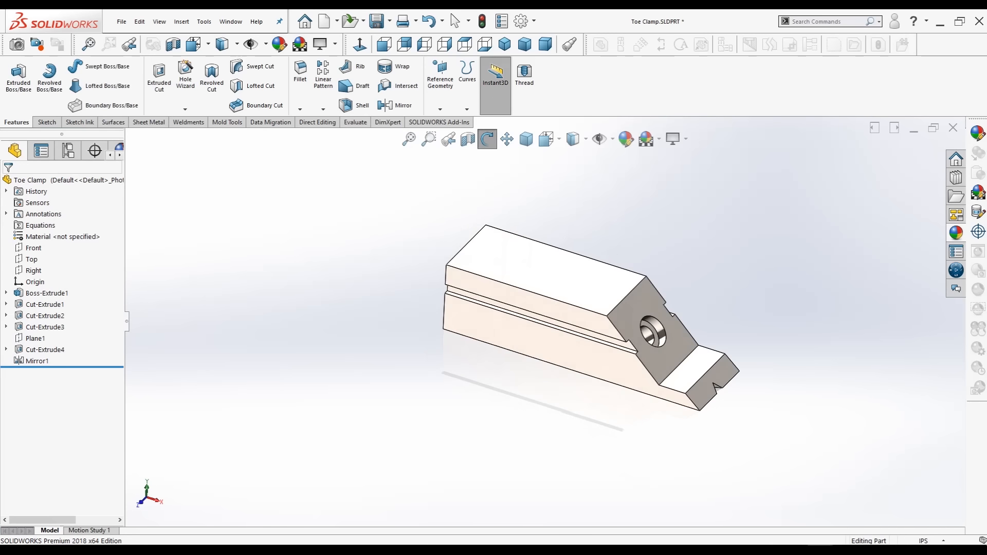
Step: On the clamp's top face, sketch a centerpoint straight slot along the centerline, about 1.91 in between arc centers and 1.09 in wide, overhanging the back edge
click(565, 298)
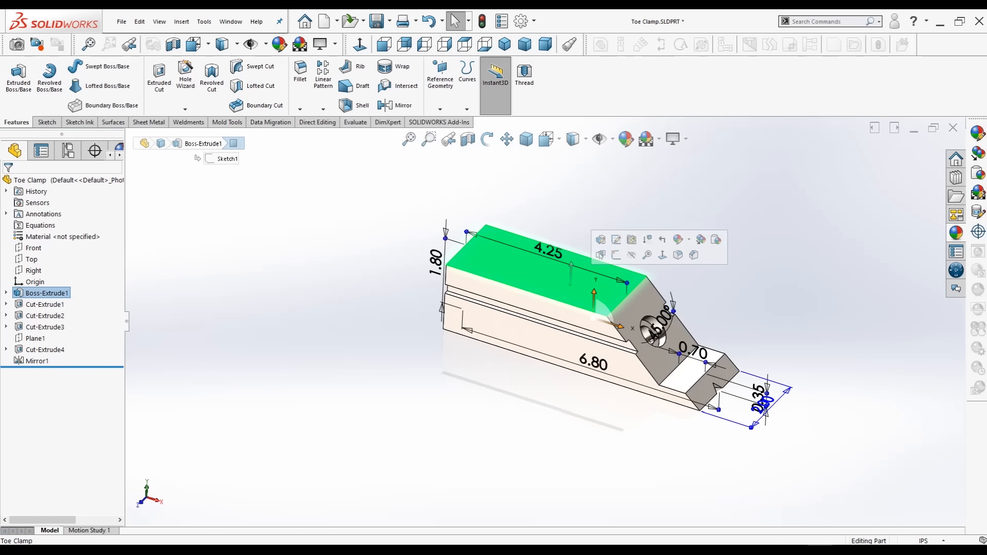
click(630, 243)
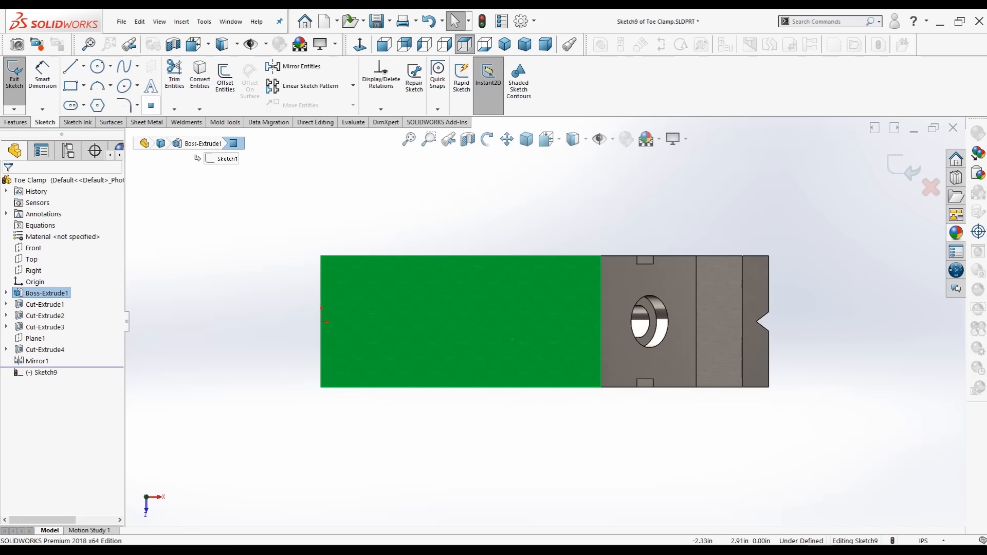
click(84, 105)
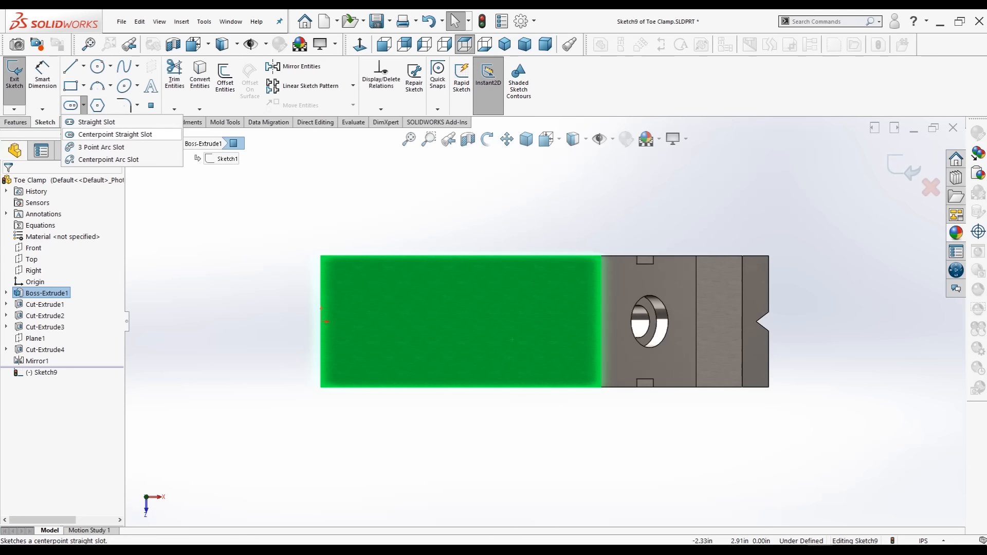
click(115, 134)
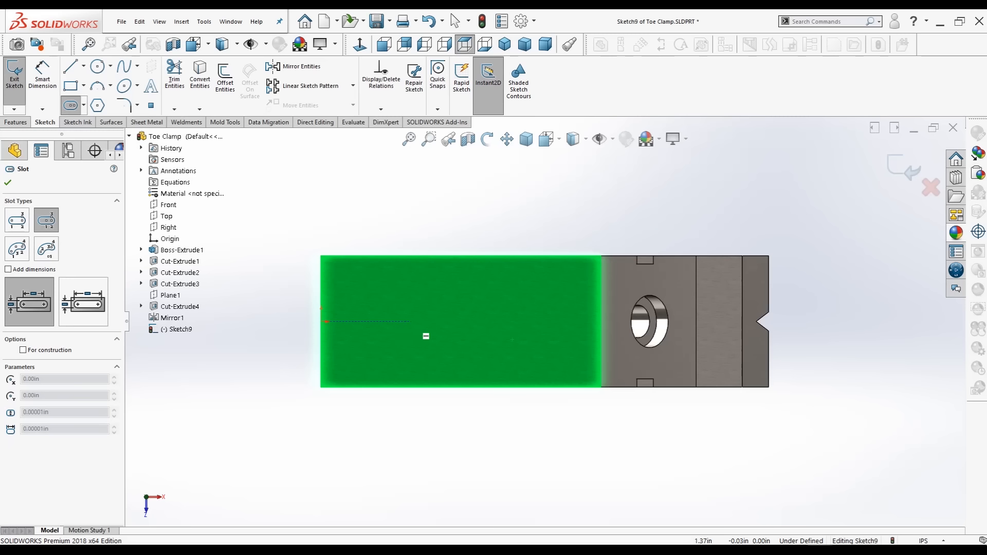
click(412, 321)
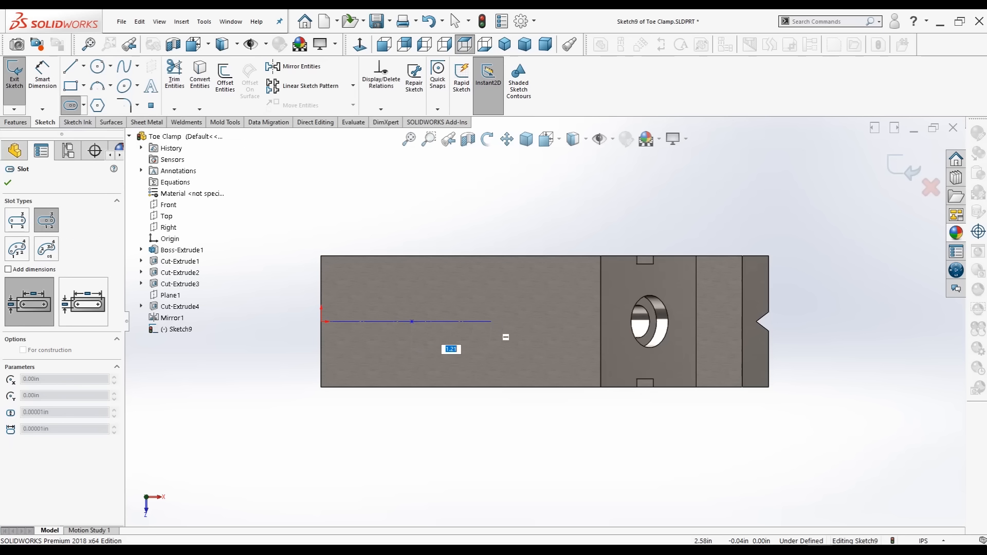
click(475, 322)
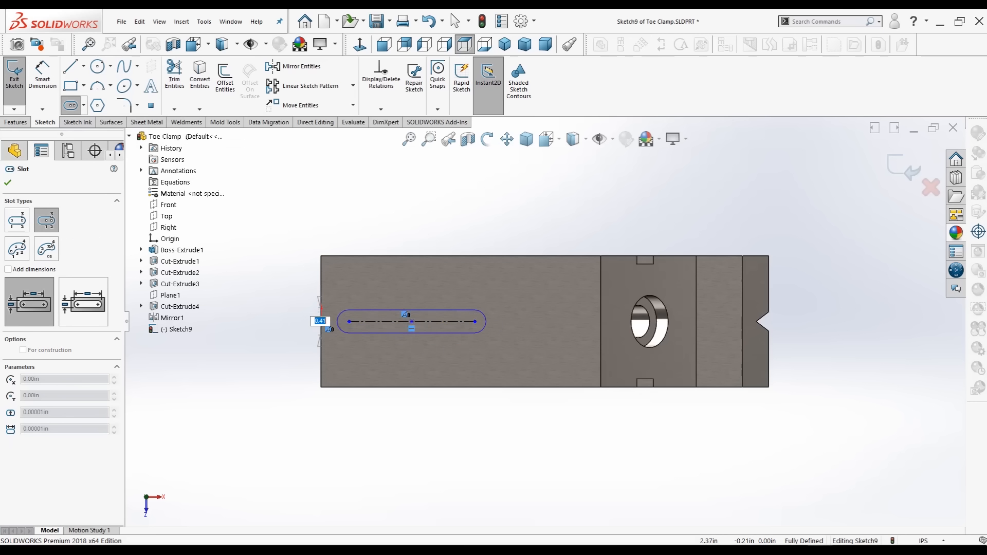
click(313, 322)
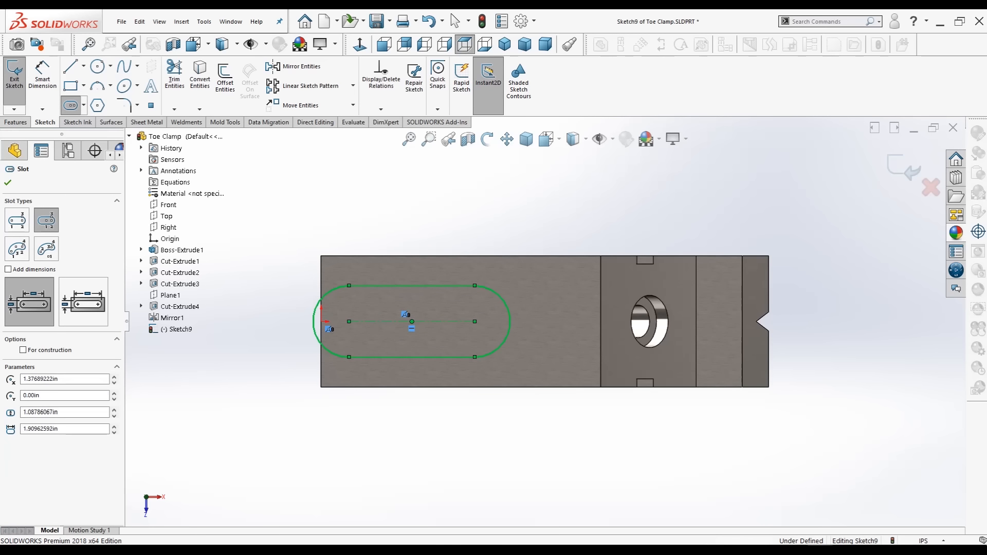
click(8, 183)
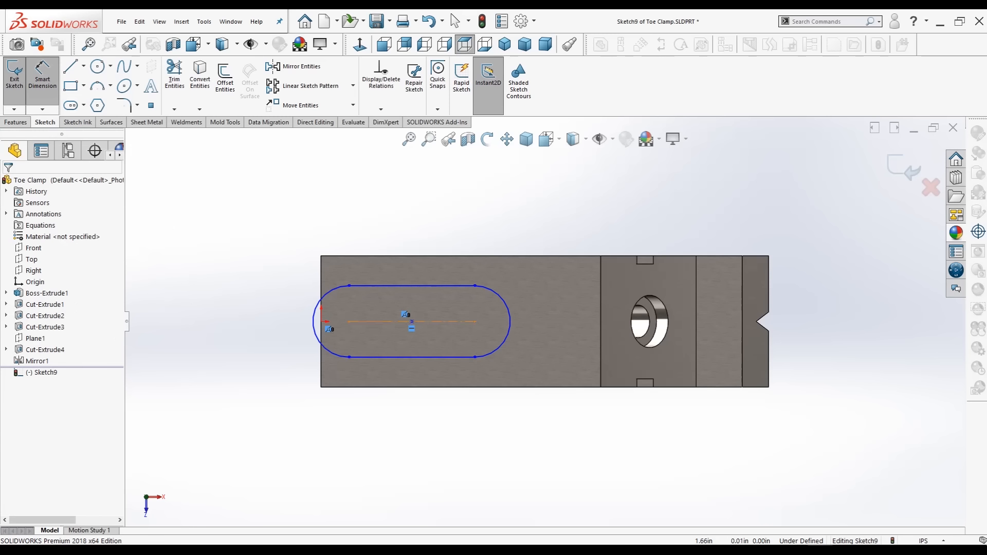
Step: Dimension the slot's center-to-center length as 1.5 in, placing the dimension beyond the clamp's long edge
click(443, 321)
click(414, 220)
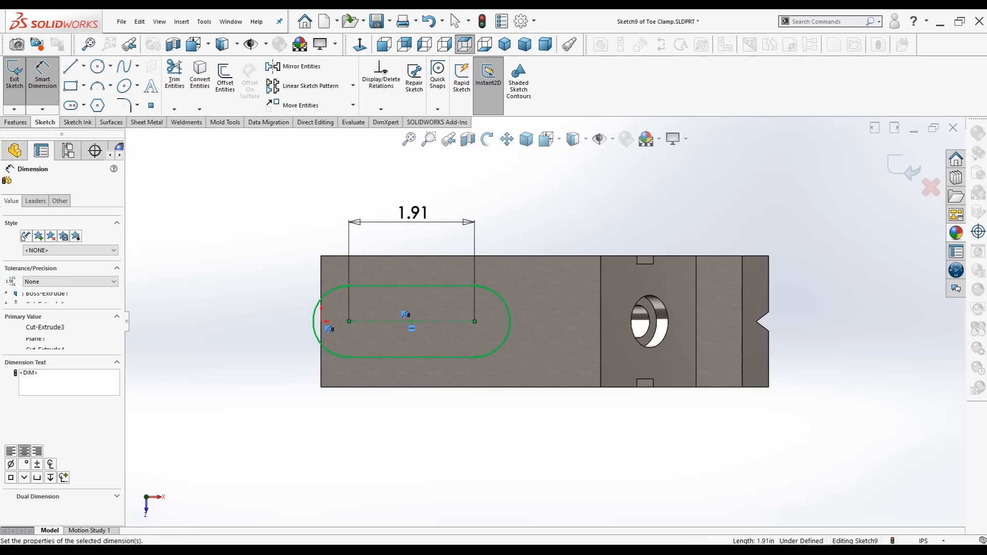
key(BackSpace)
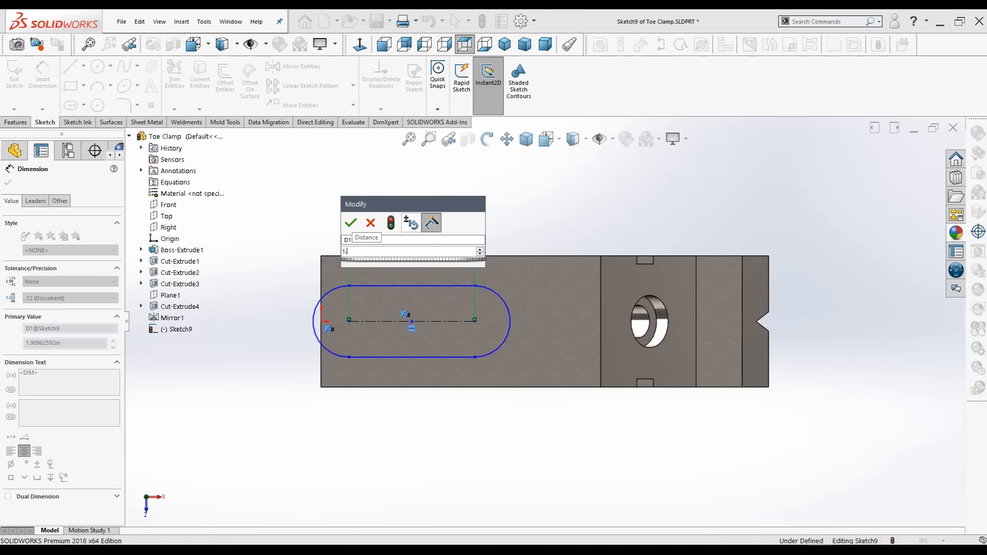
text(1.5)
key(Return)
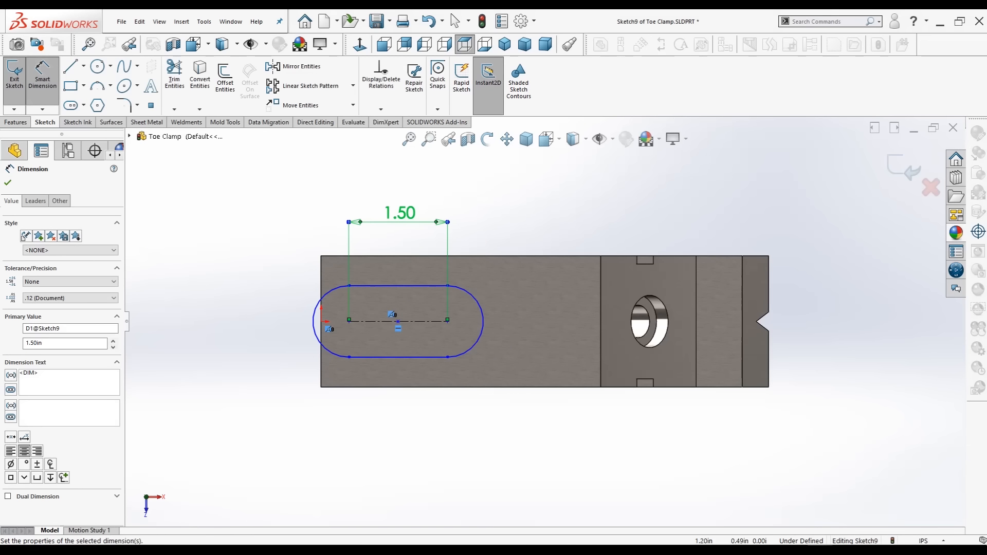
Step: Dimension the slot's width between its two straight sides as 1 in
click(398, 285)
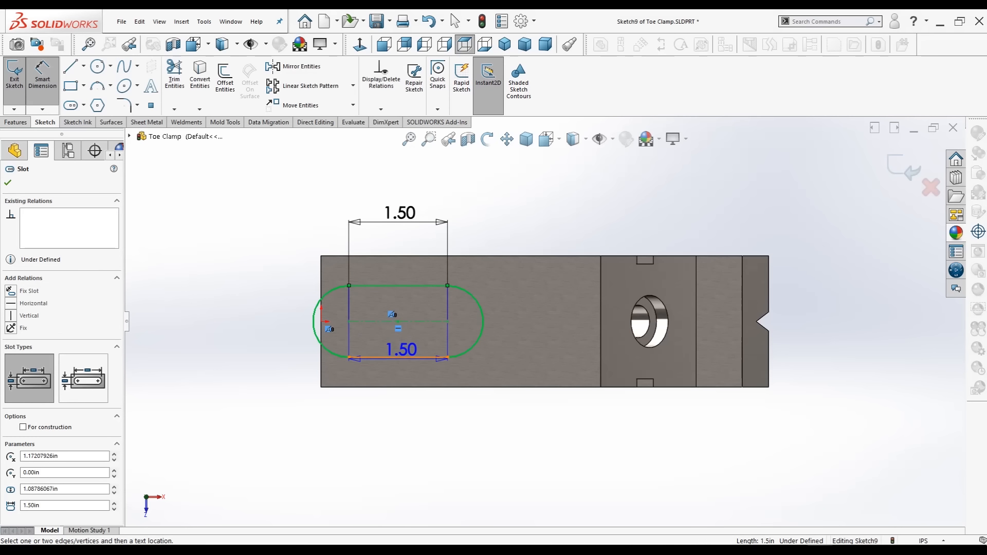
click(399, 357)
click(522, 324)
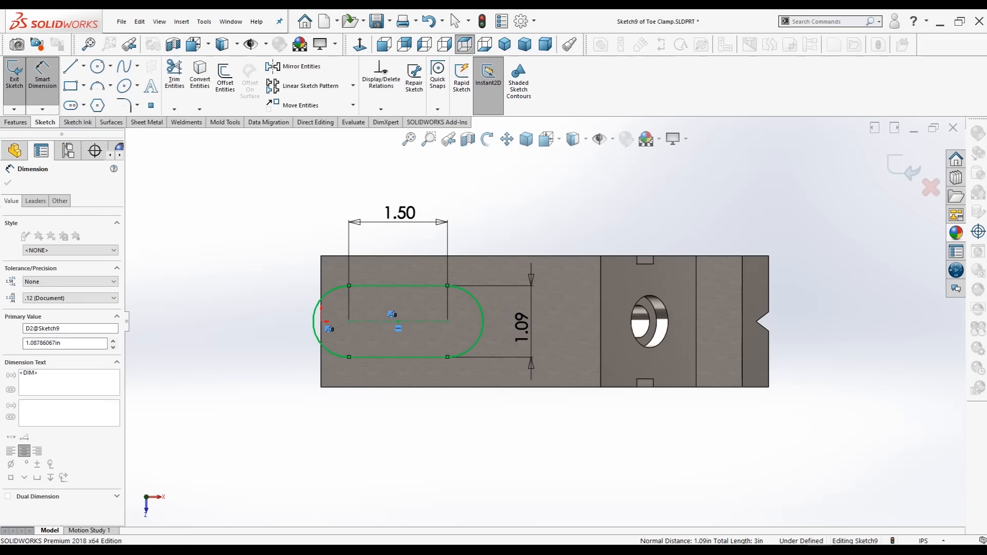
text(1)
key(Return)
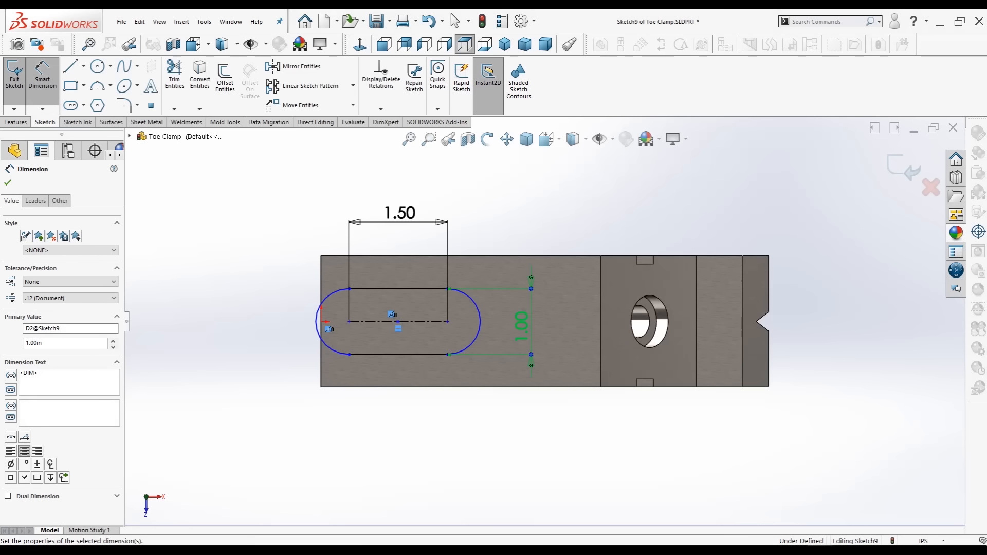
Step: Dimension the slot's nearer arc center 1 in from the clamp's back edge
click(349, 321)
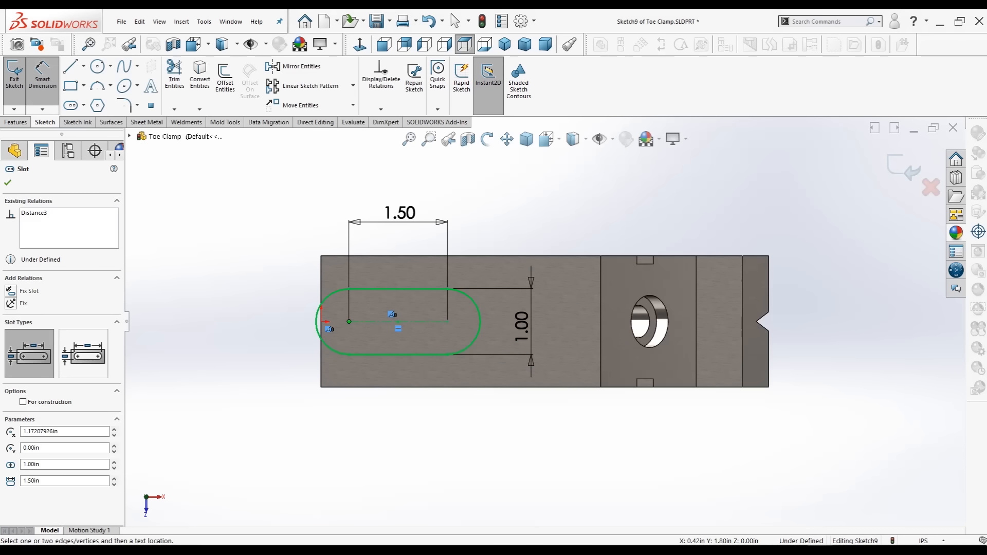
click(321, 288)
click(332, 216)
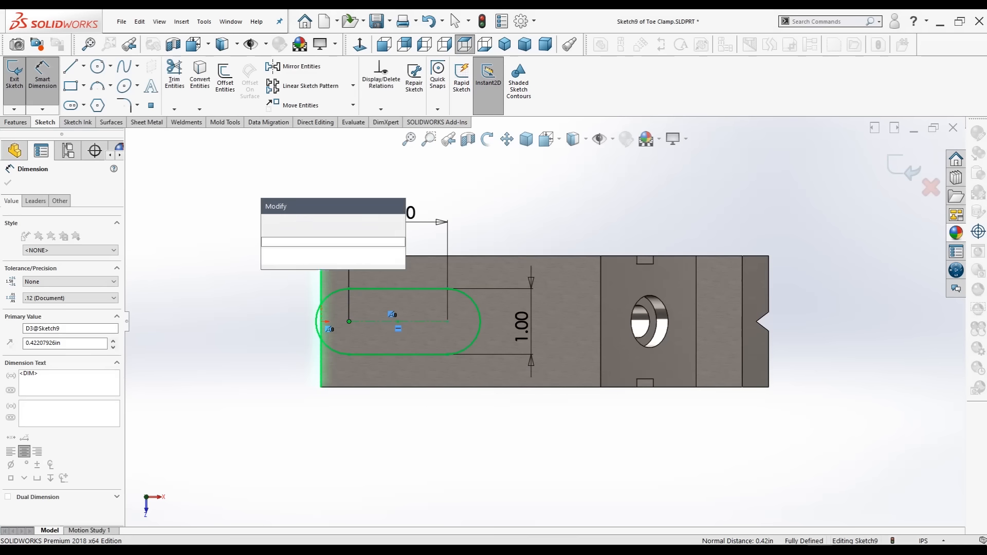
key(BackSpace)
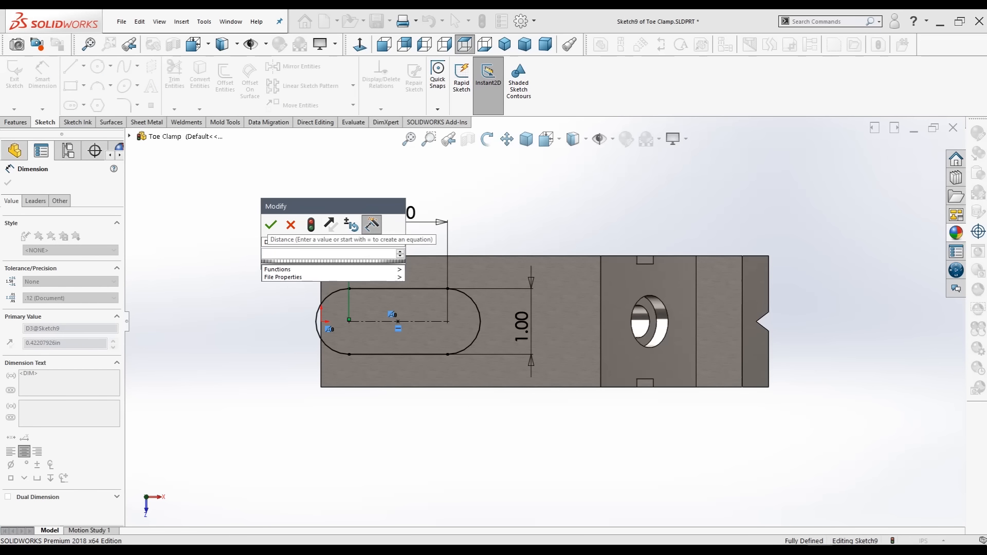
text(1)
key(Return)
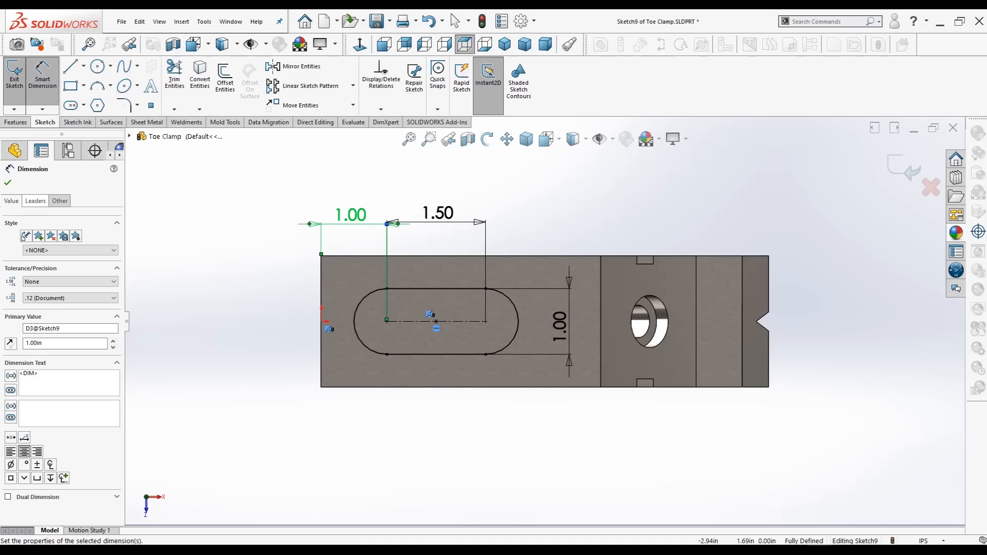
Step: Cut the slot sketch 0.25 in deep into the clamp's top face as a blind extruded cut
click(8, 183)
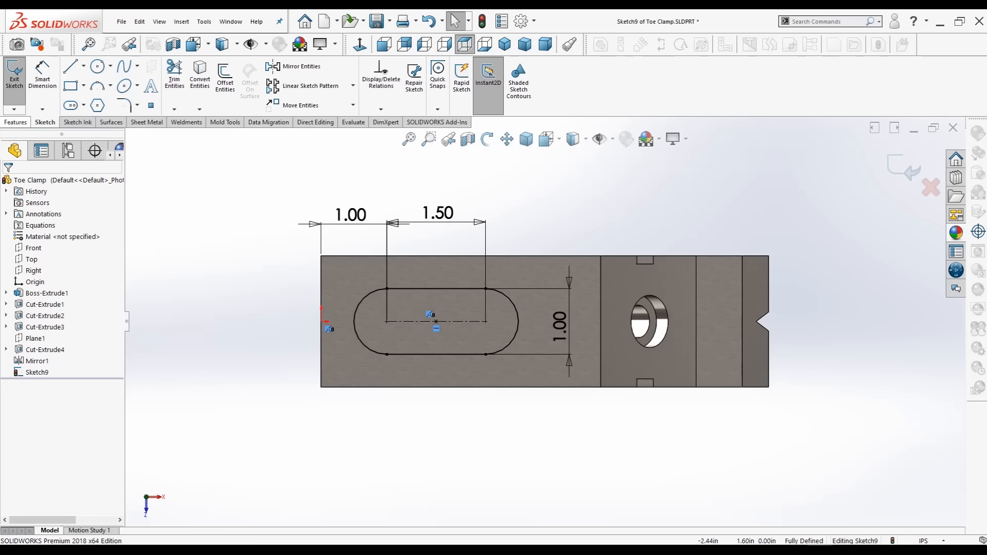
click(16, 122)
click(159, 77)
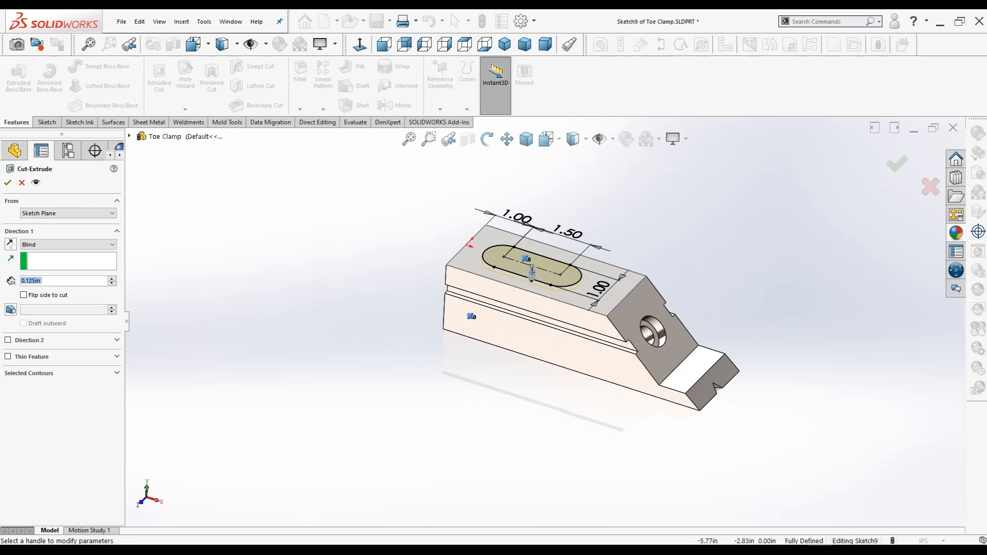
text(.250)
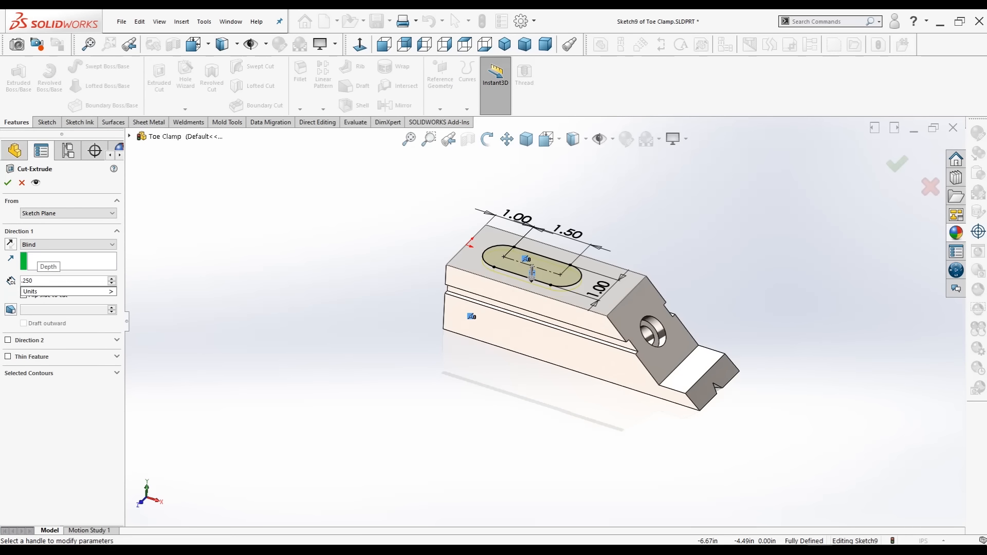
key(Return)
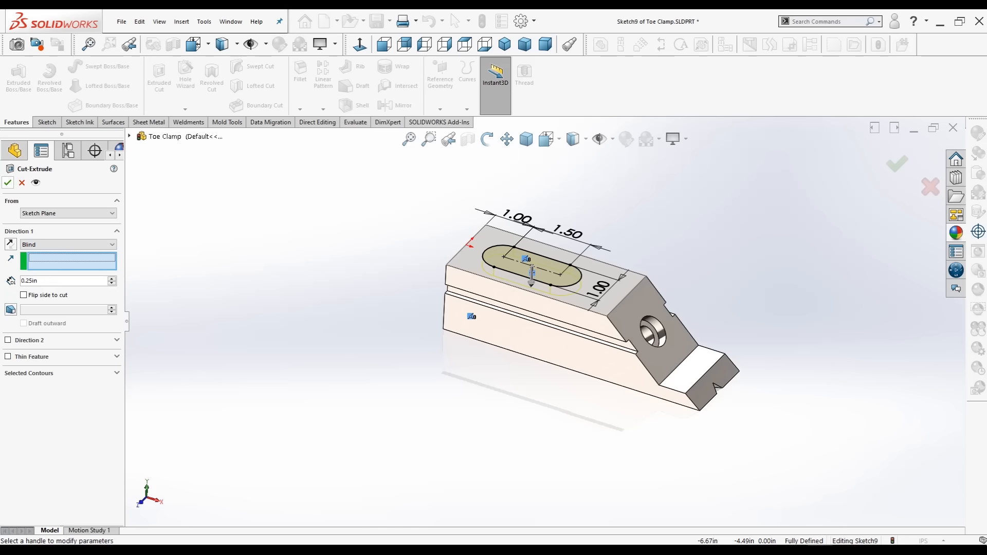
key(Return)
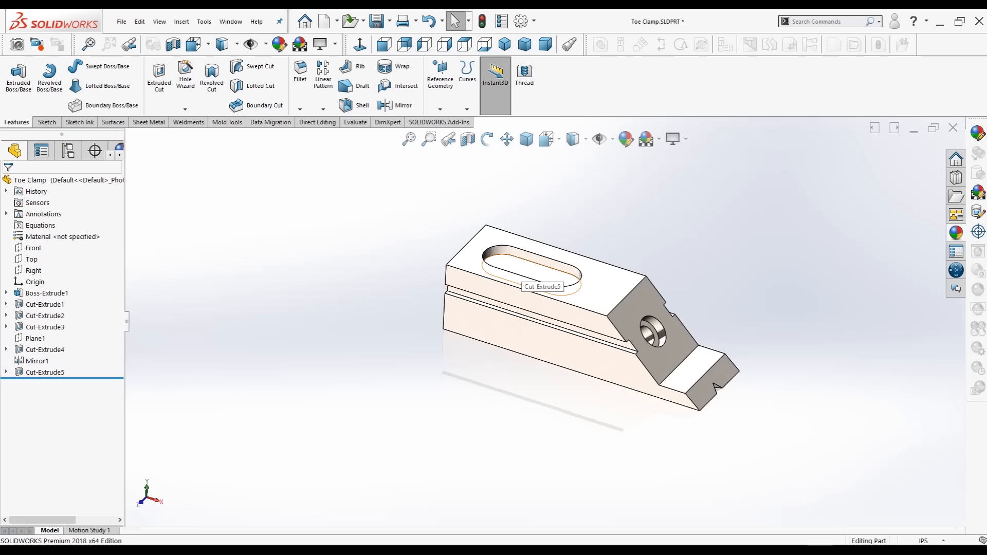
Step: On the slot pocket's floor, sketch an inner slot profile by offsetting the floor's outline 0.20 in inward
click(521, 272)
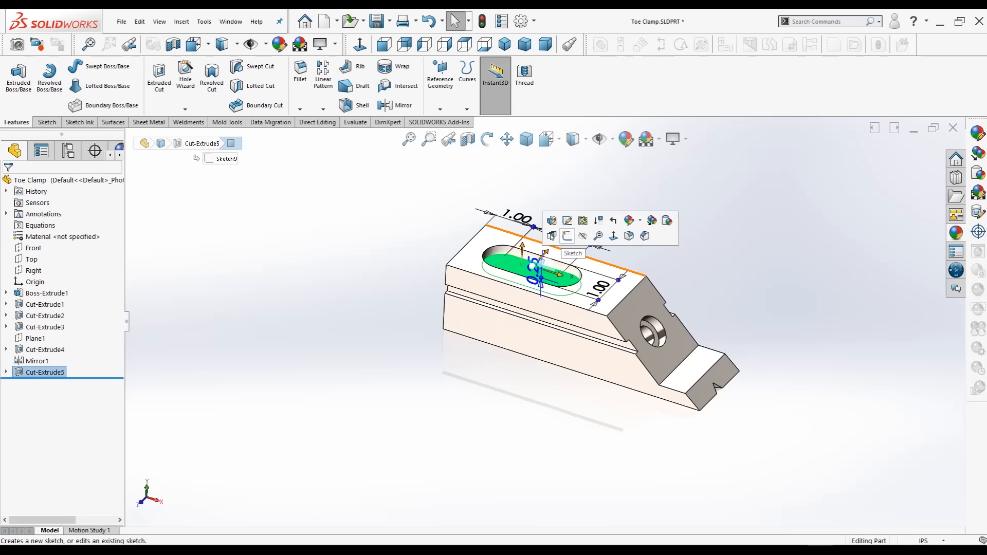
click(568, 236)
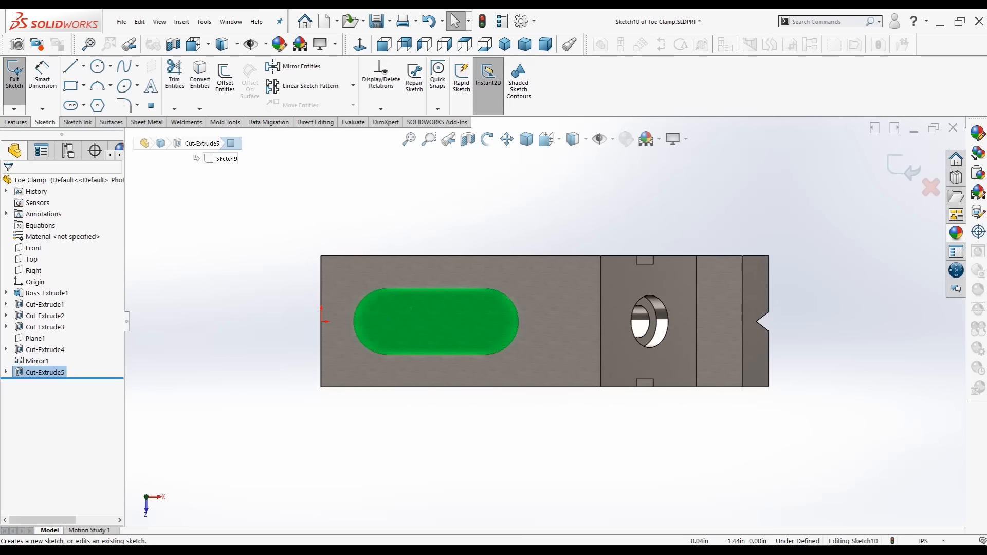
mouse_move(452, 505)
middle_down()
mouse_move(445, 463)
mouse_move(446, 493)
middle_up()
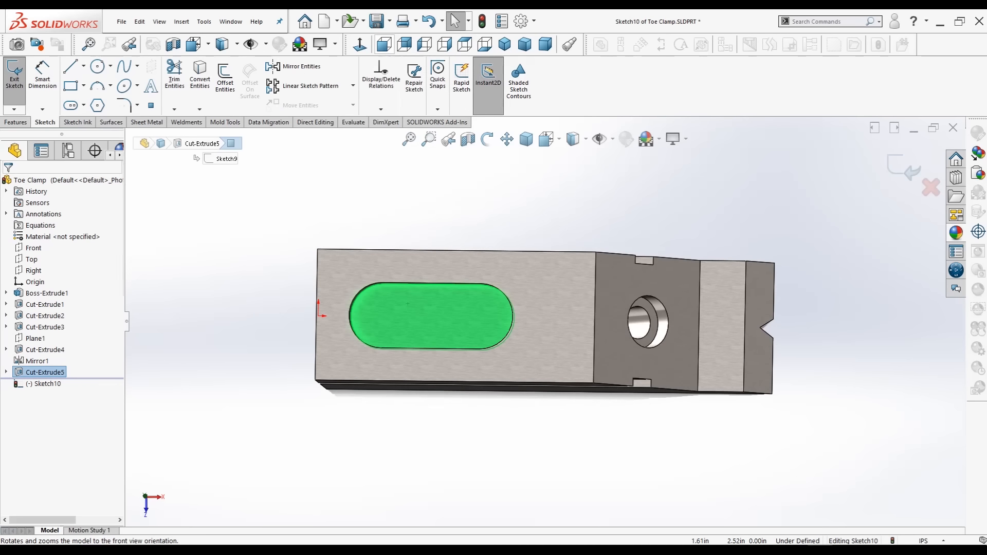
click(383, 45)
click(465, 44)
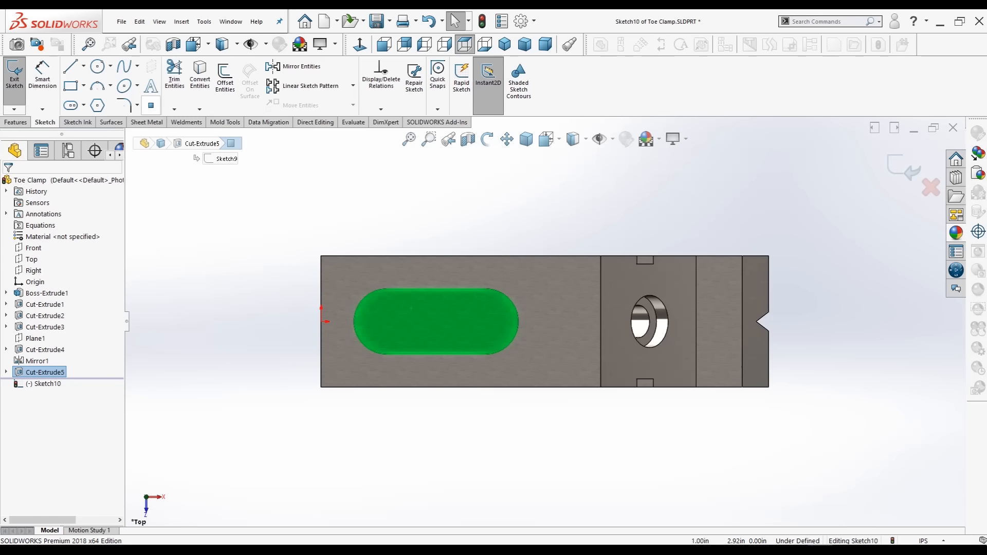
click(225, 78)
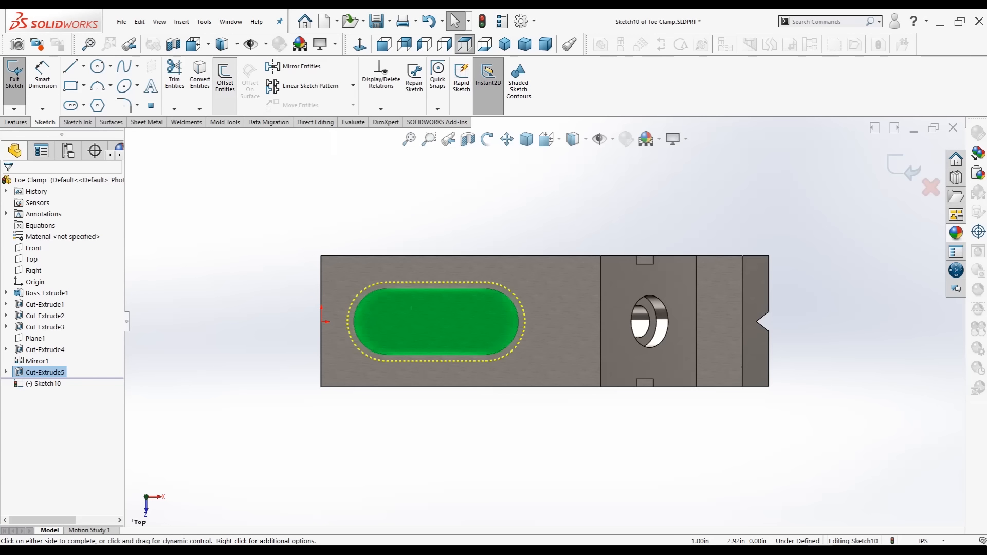
click(24, 235)
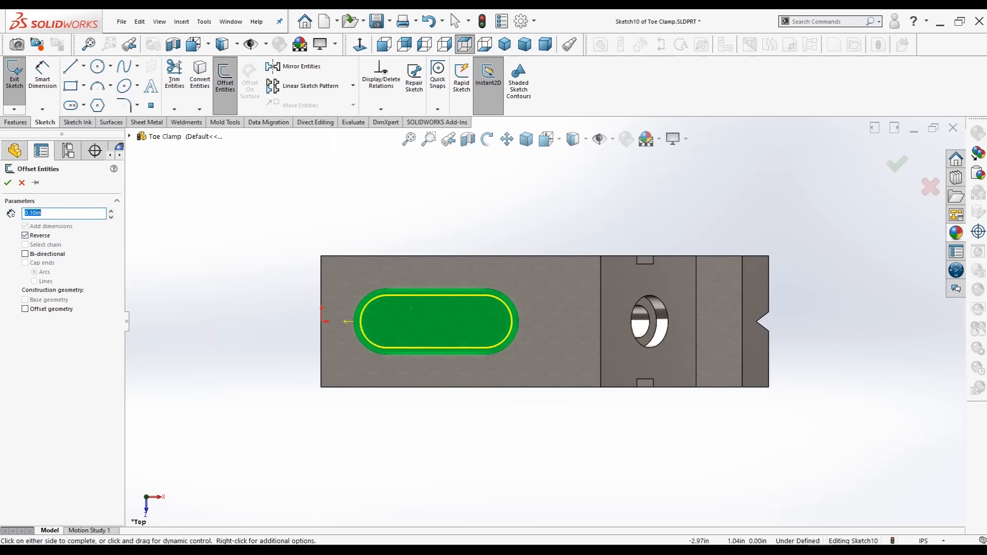
key(BackSpace)
click(24, 235)
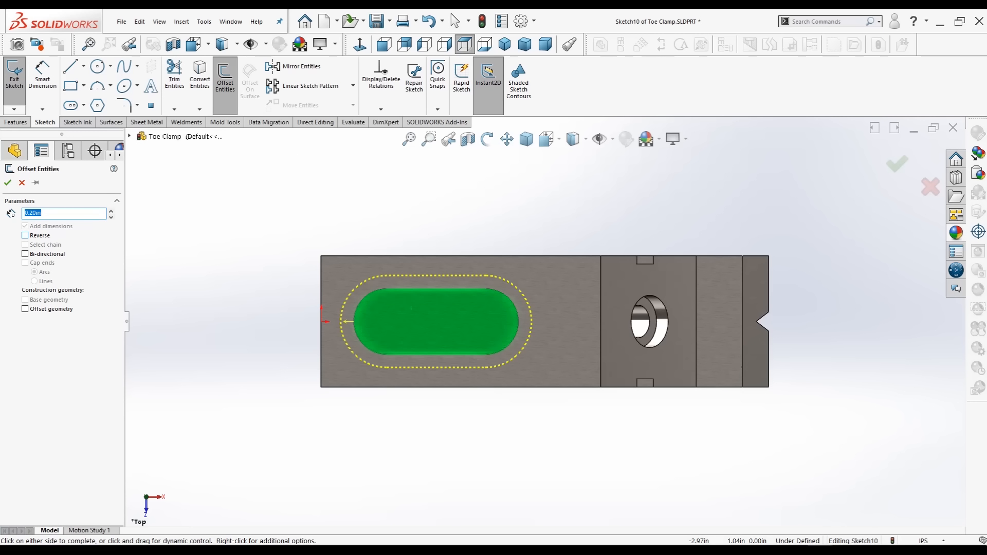
click(25, 235)
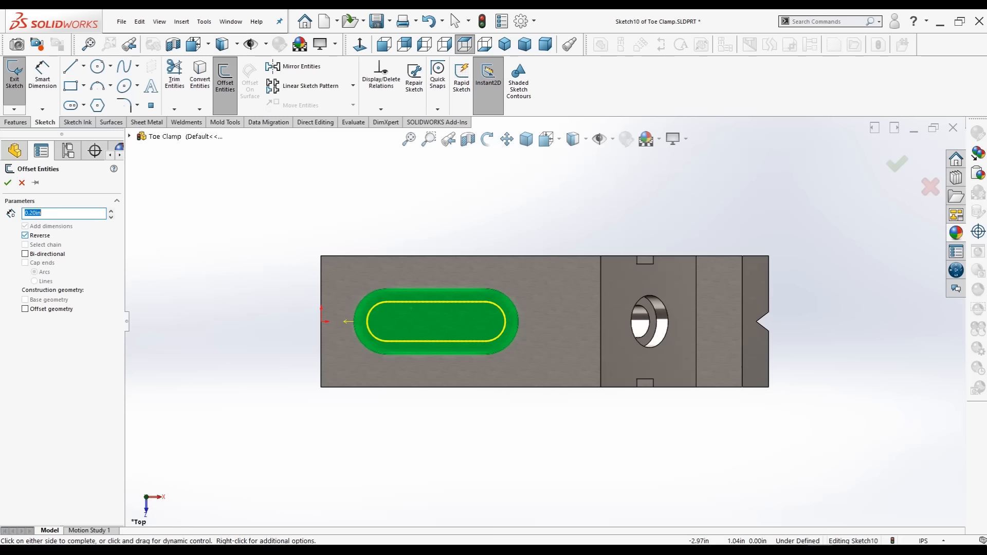
key(Return)
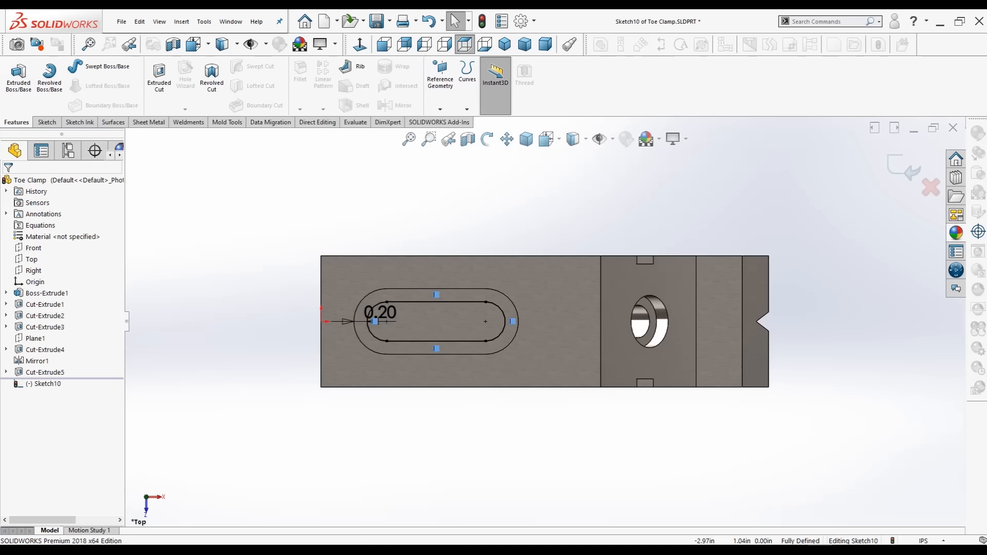
Step: Cut the inner slot profile through the whole clamp with a Through All extruded cut
click(159, 77)
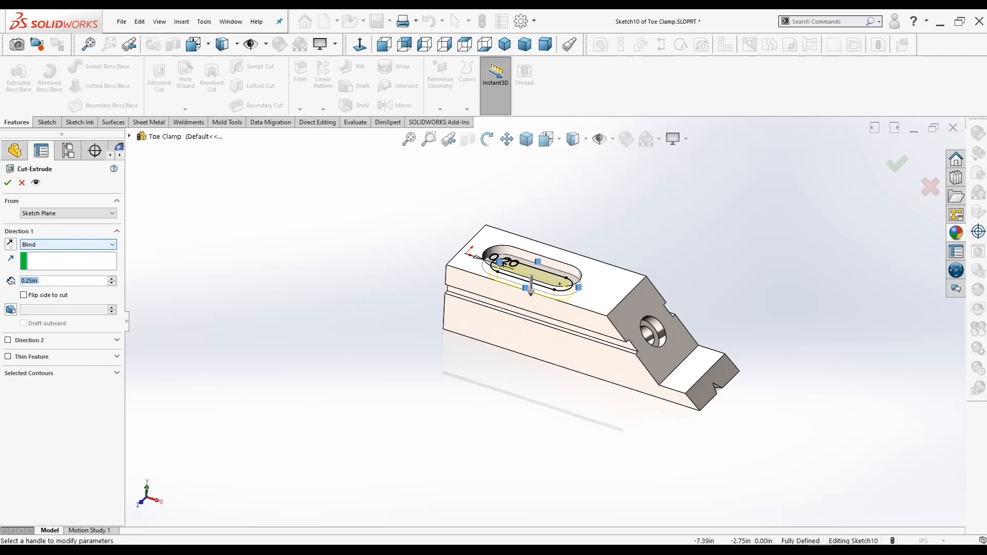
click(68, 245)
click(37, 260)
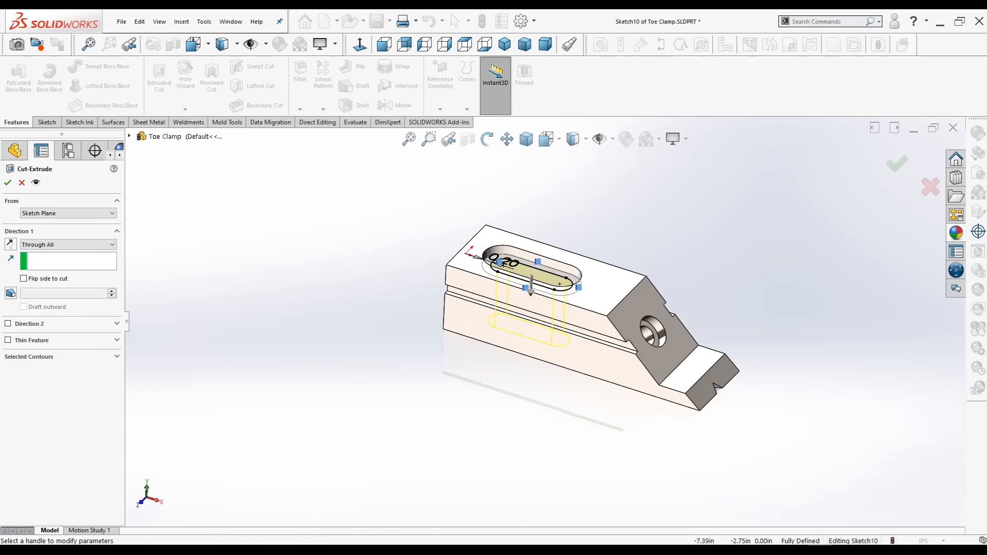
click(7, 182)
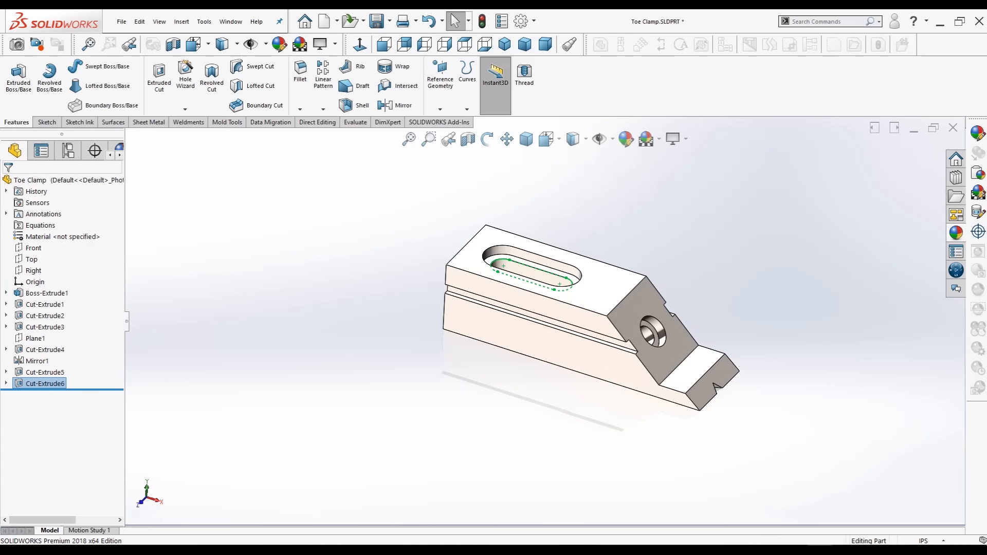
mouse_move(545, 329)
middle_down()
mouse_move(545, 236)
mouse_move(545, 344)
middle_up()
key(Escape)
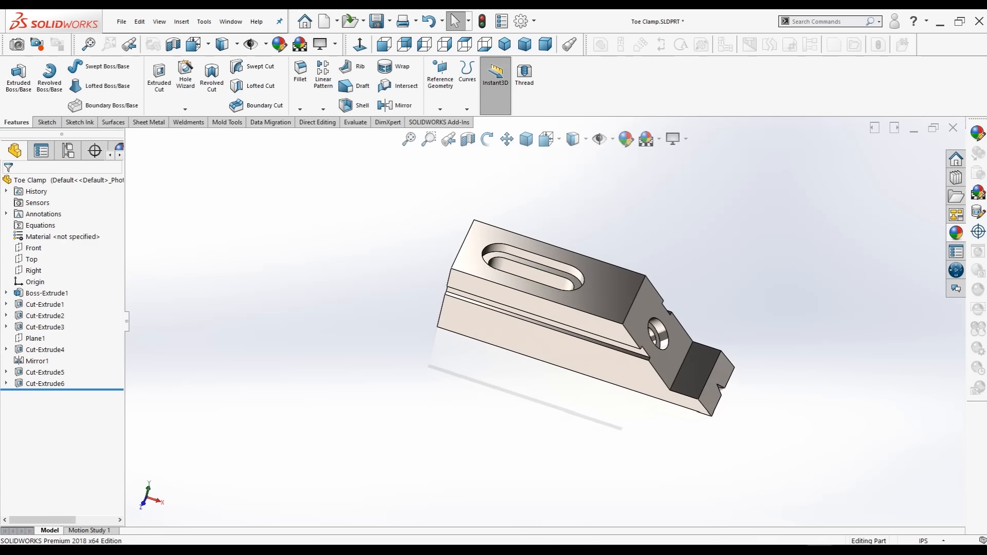
Step: Start a 0.10 in symmetric fillet on one side's long top edge and both outer edges of that side's groove
scroll(812, 324, down, 3)
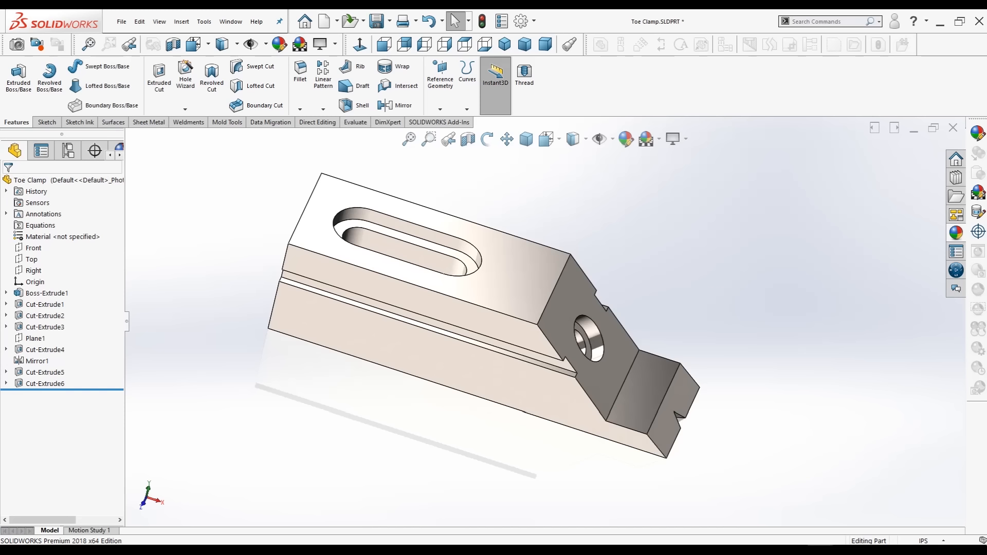
scroll(546, 329, up, 1)
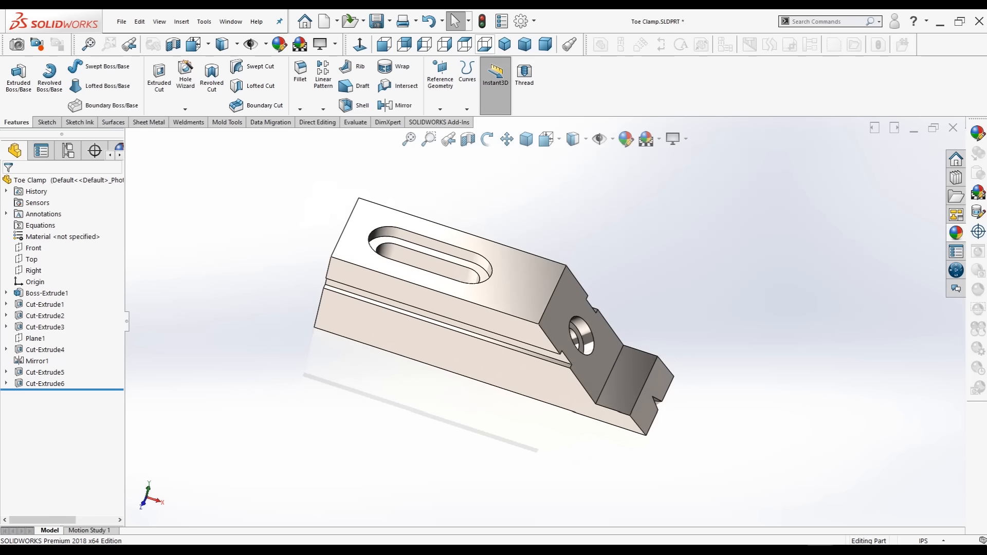
click(504, 45)
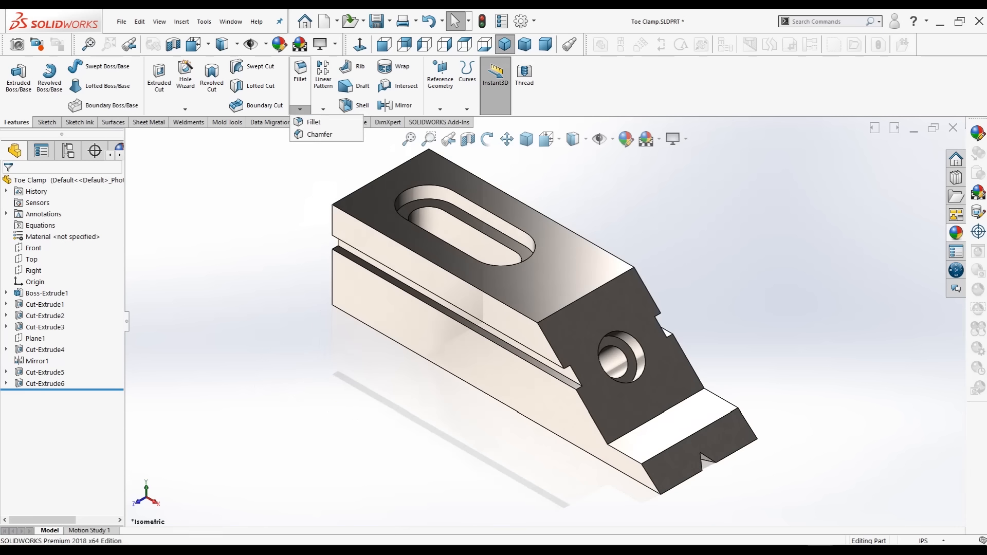
click(299, 72)
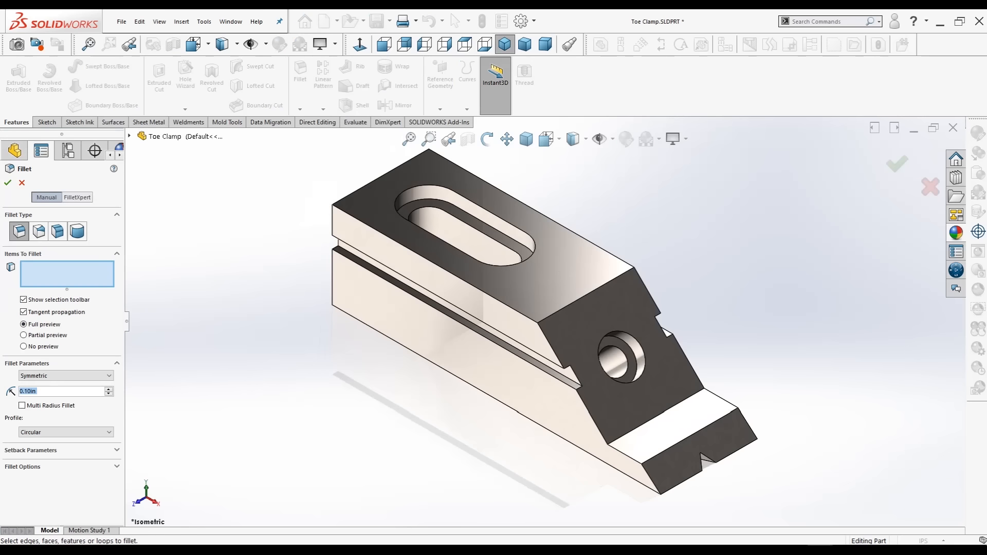
click(516, 309)
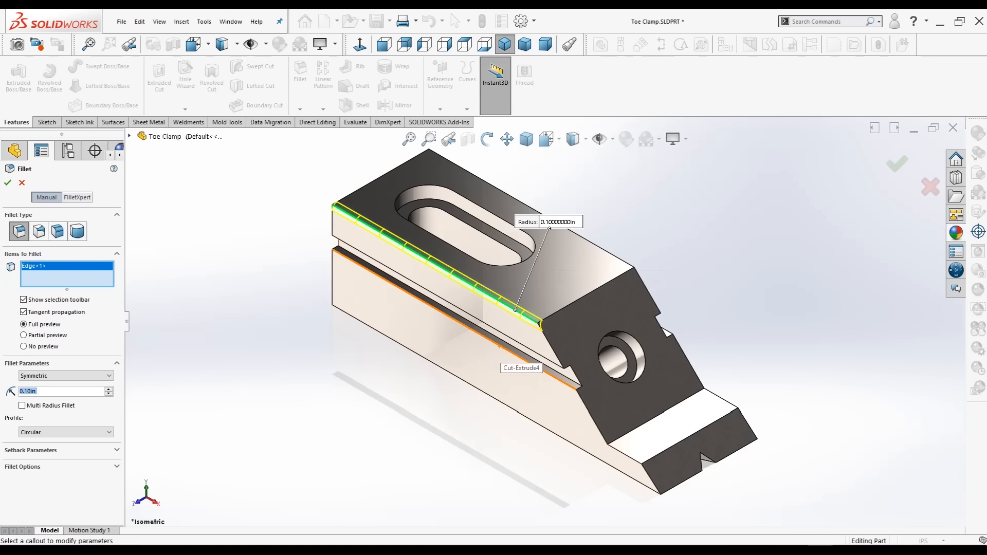
click(538, 358)
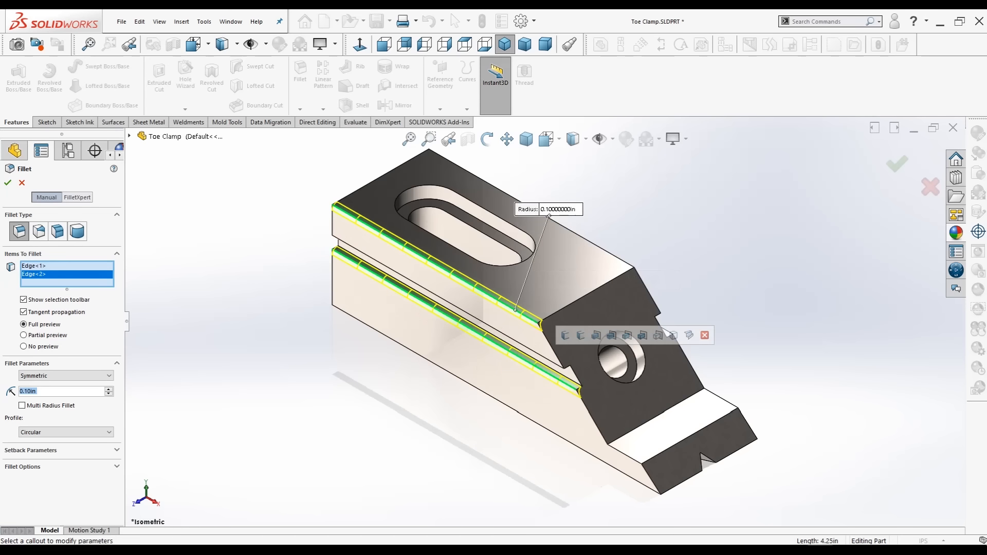
click(541, 357)
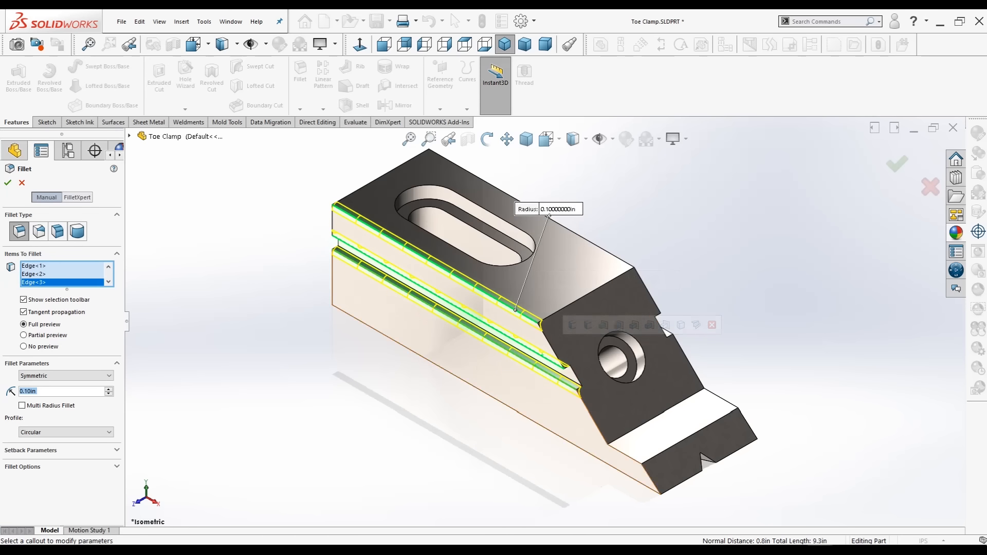
Step: Add the opposite side's long top edge and both outer groove edges to the 0.10 in fillet and apply it
middle_drag(540, 356, 569, 271)
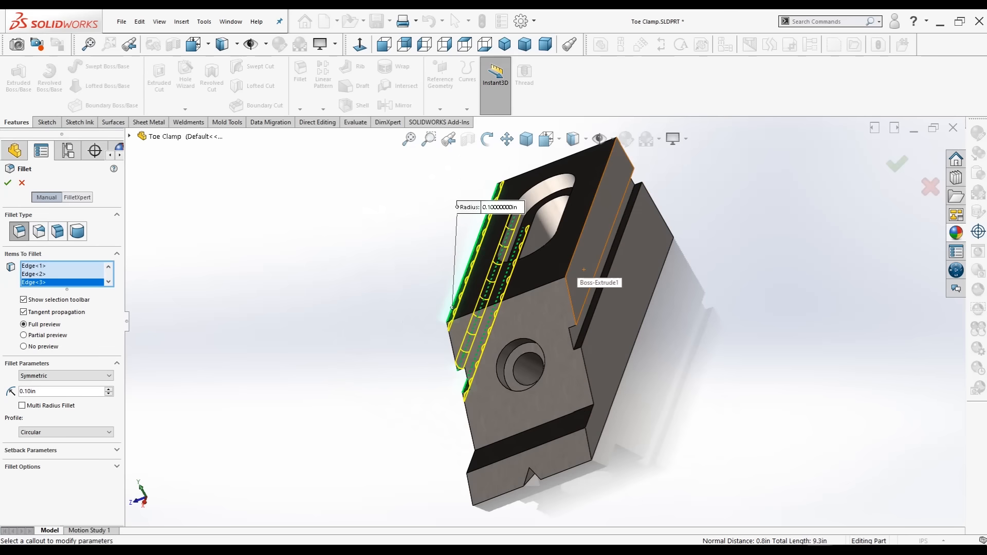
click(569, 272)
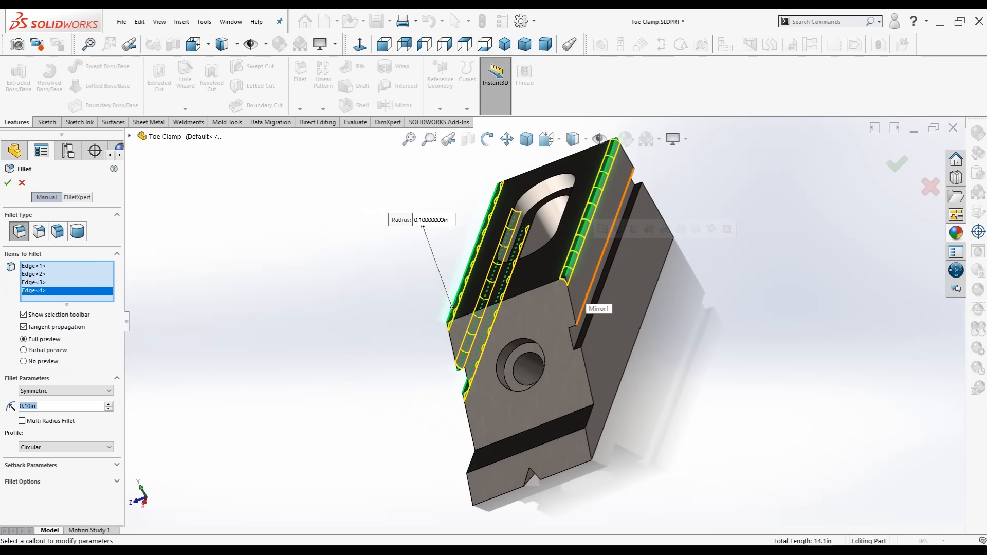
click(580, 304)
middle_drag(580, 305, 566, 325)
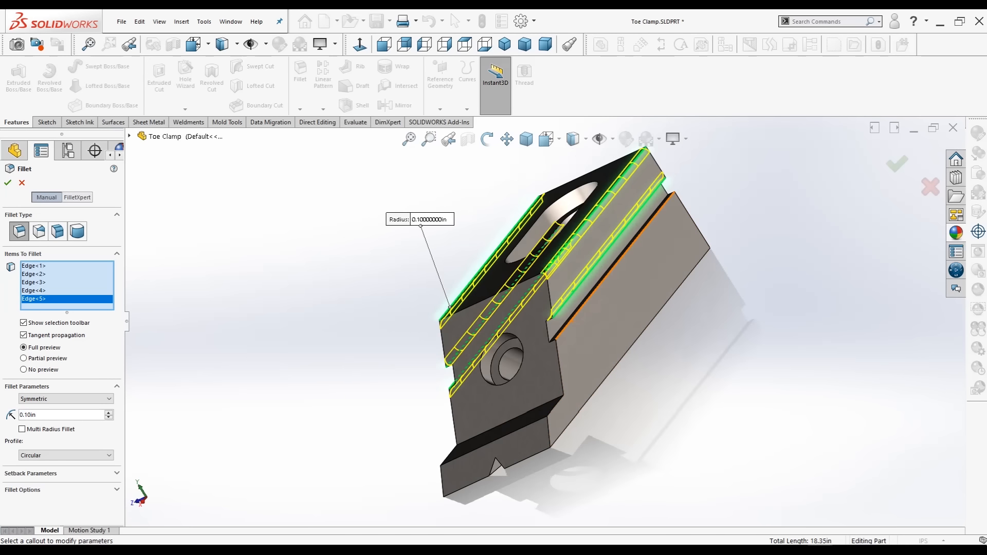
click(566, 326)
middle_drag(603, 379, 704, 387)
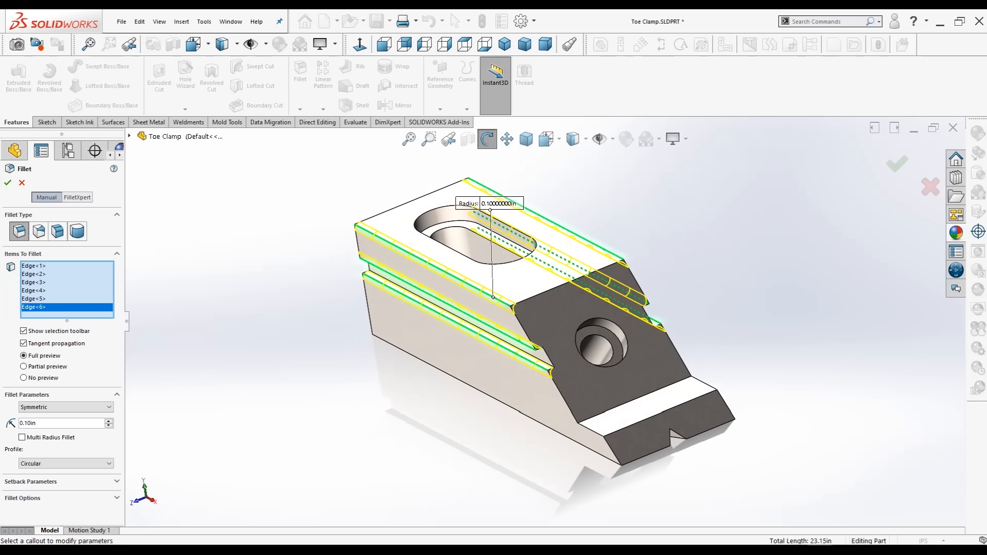
click(8, 182)
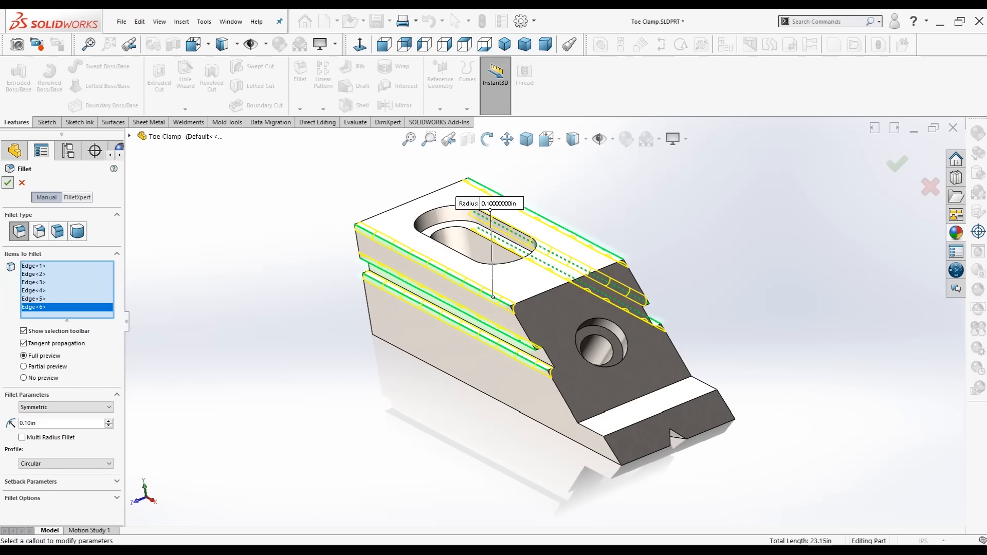
Step: Start a 0.10 in symmetric fillet on the sloped front face's top edge and both long edges of the toe step
mouse_move(566, 242)
middle_down()
mouse_move(457, 257)
mouse_move(478, 242)
mouse_move(582, 239)
middle_up()
middle_drag(633, 403, 596, 408)
scroll(597, 409, down, 1)
scroll(577, 396, up, 1)
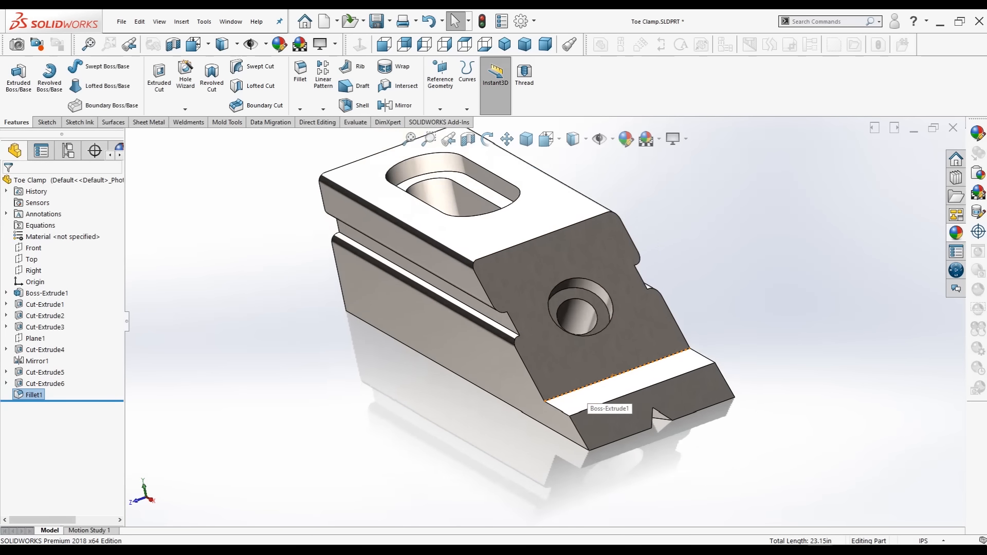
scroll(577, 395, down, 2)
scroll(576, 396, up, 2)
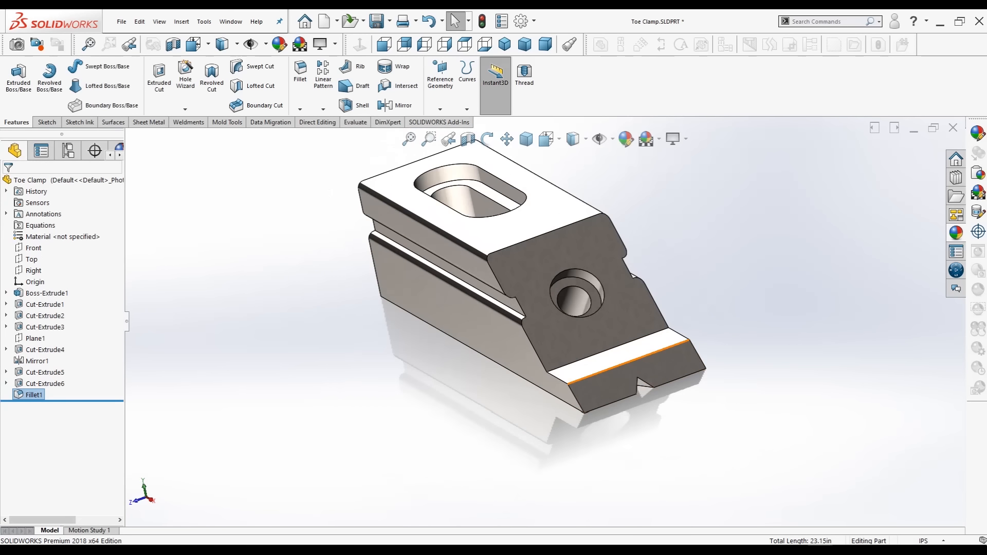
click(628, 362)
click(535, 237)
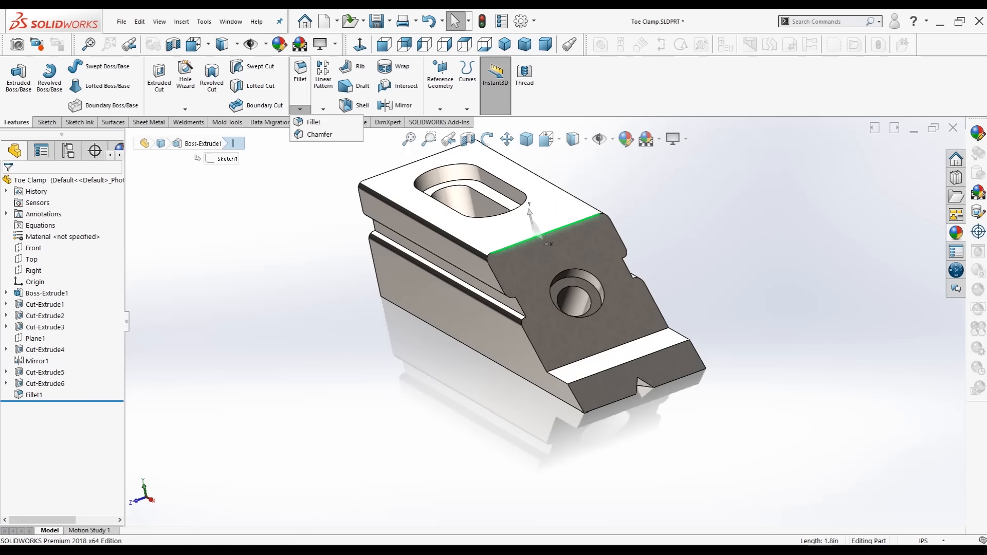
click(299, 72)
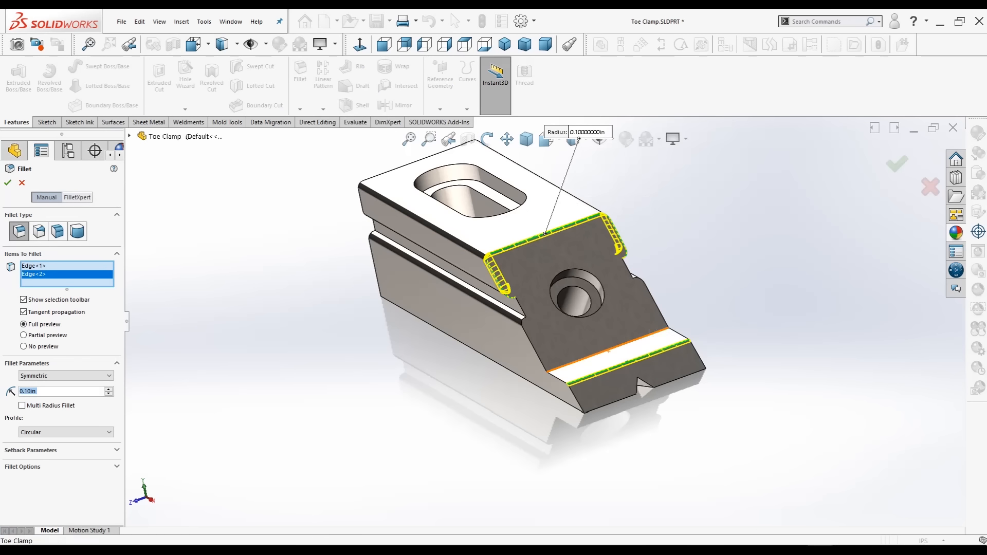
click(609, 351)
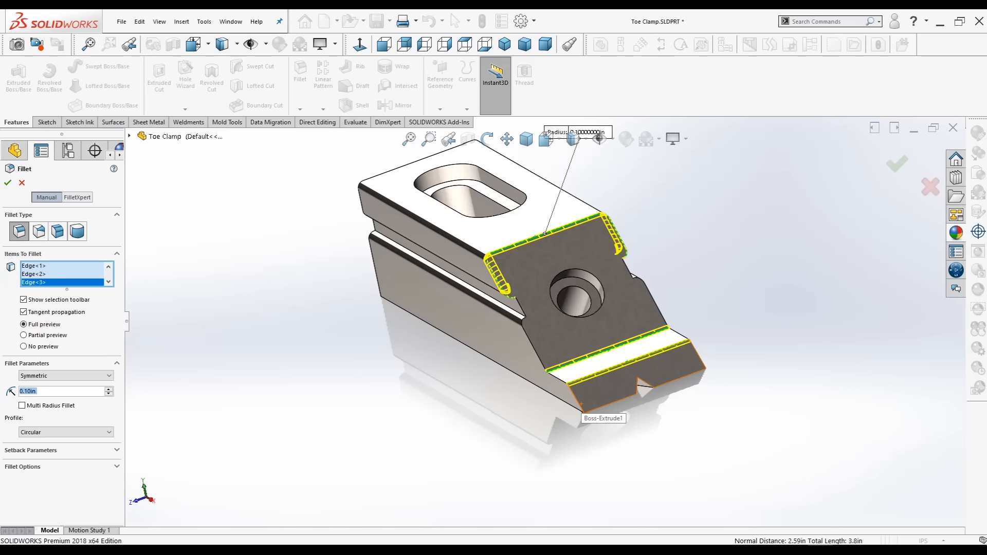
Step: Add the toe front face's two side edges and the toe step's two side edges to the fillet
click(578, 400)
middle_drag(578, 400, 453, 394)
click(545, 400)
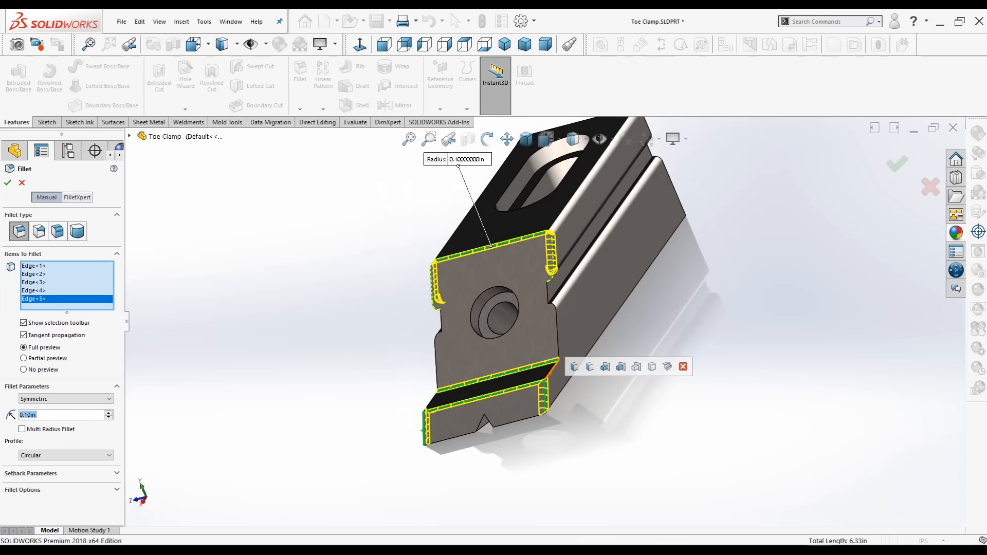
click(554, 366)
middle_drag(423, 429, 546, 387)
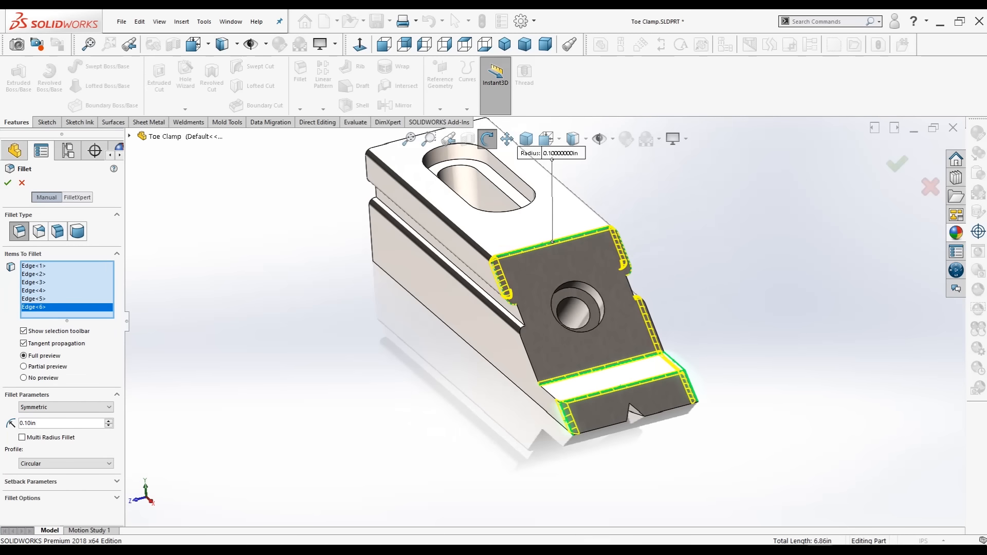
click(546, 388)
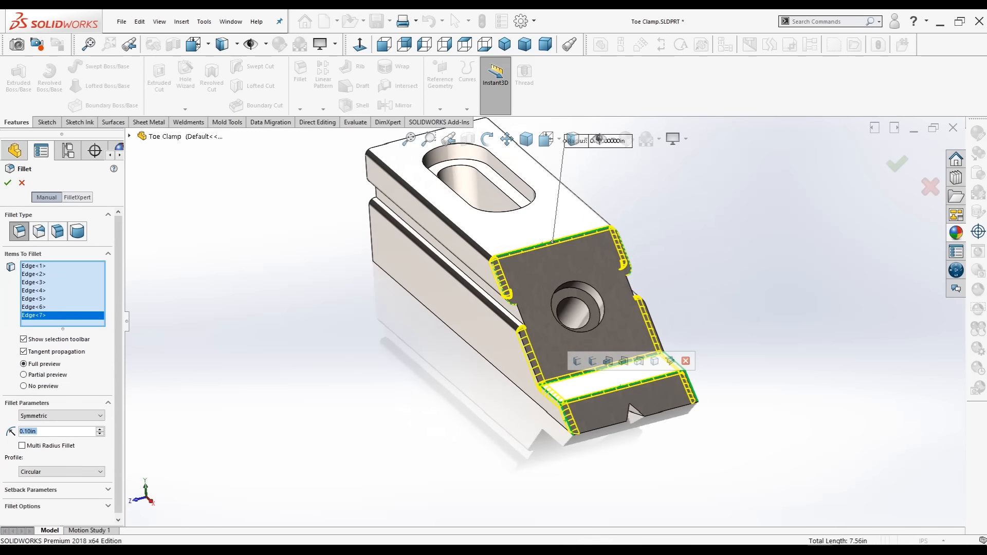
Step: Add the front end edge of the groove on each side to the 0.10 in fillet and apply it
middle_drag(546, 388, 430, 395)
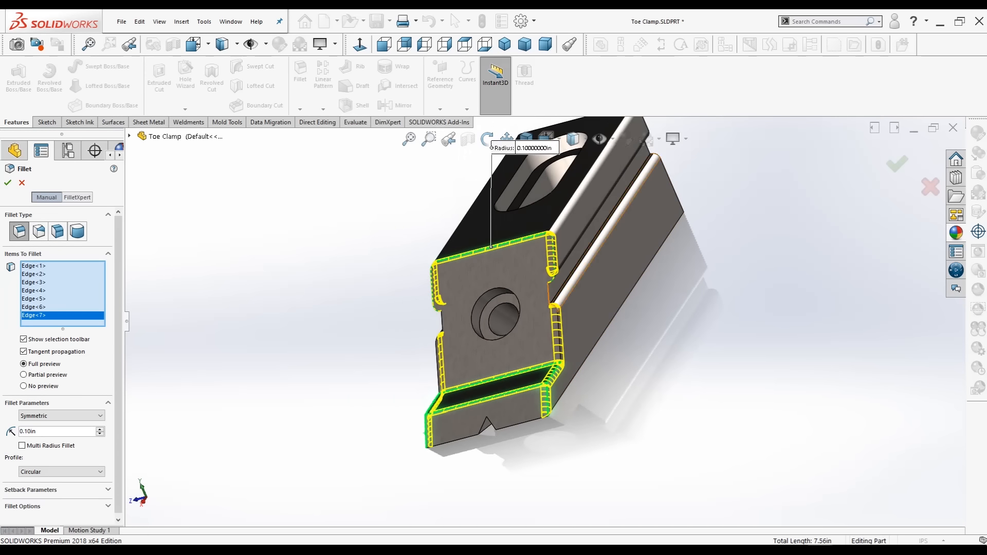
click(548, 294)
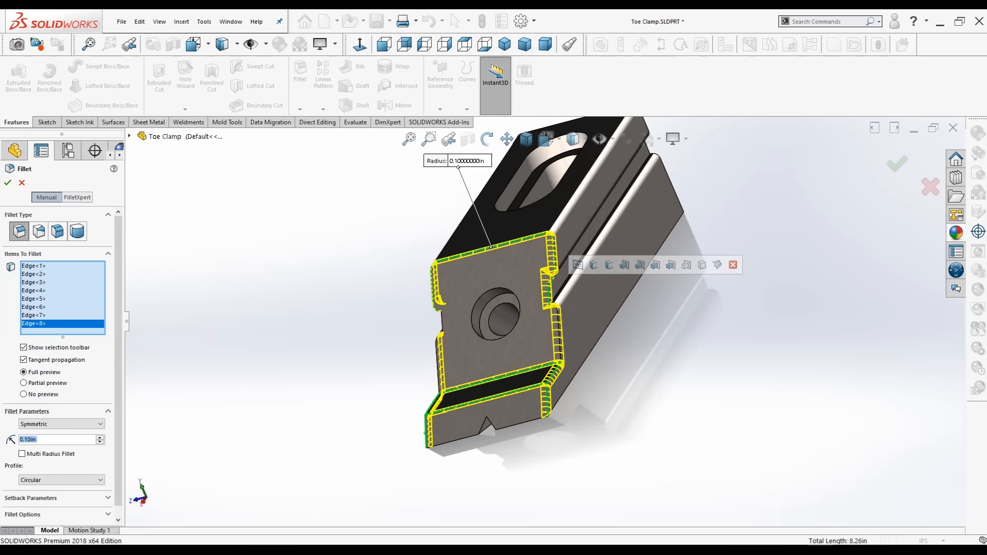
middle_drag(548, 294, 663, 295)
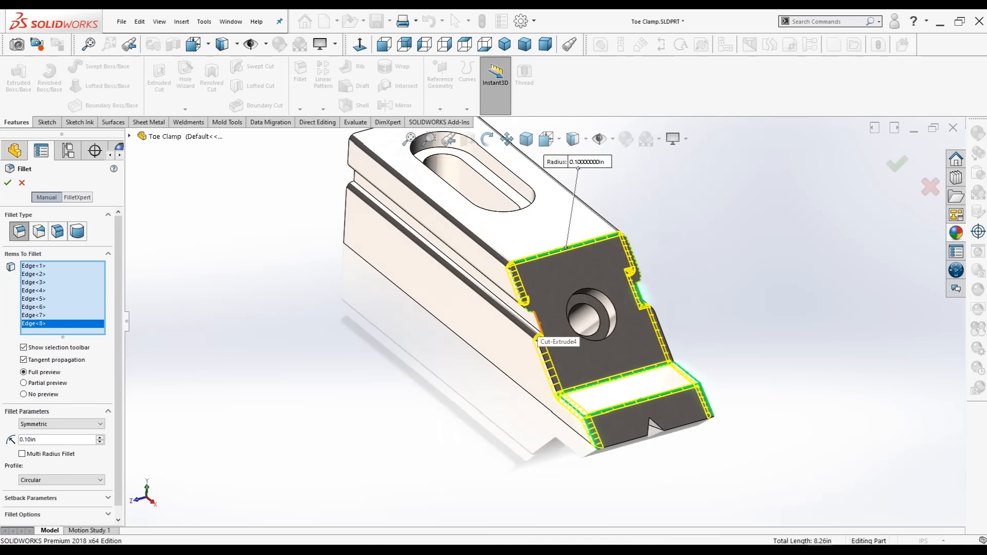
click(537, 329)
middle_drag(537, 329, 553, 275)
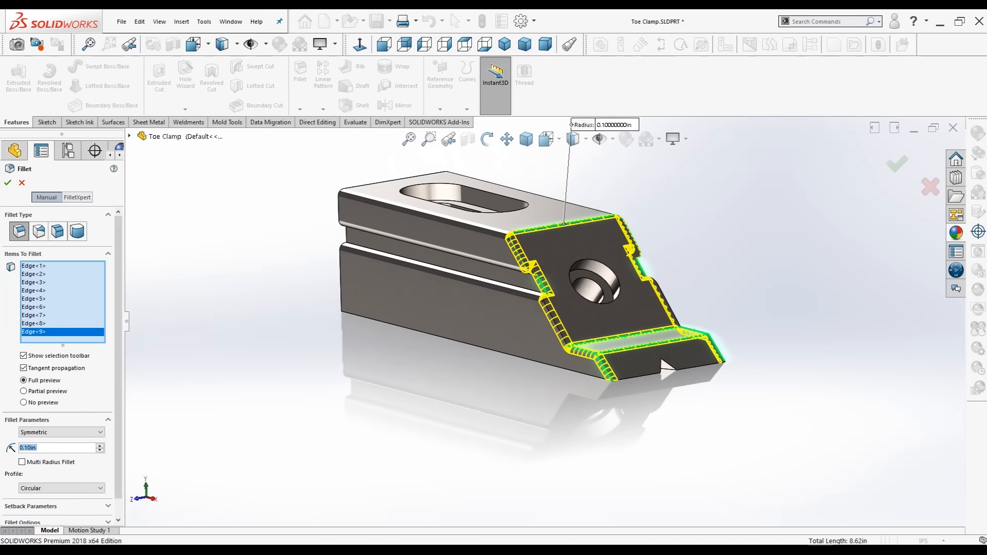
key(Return)
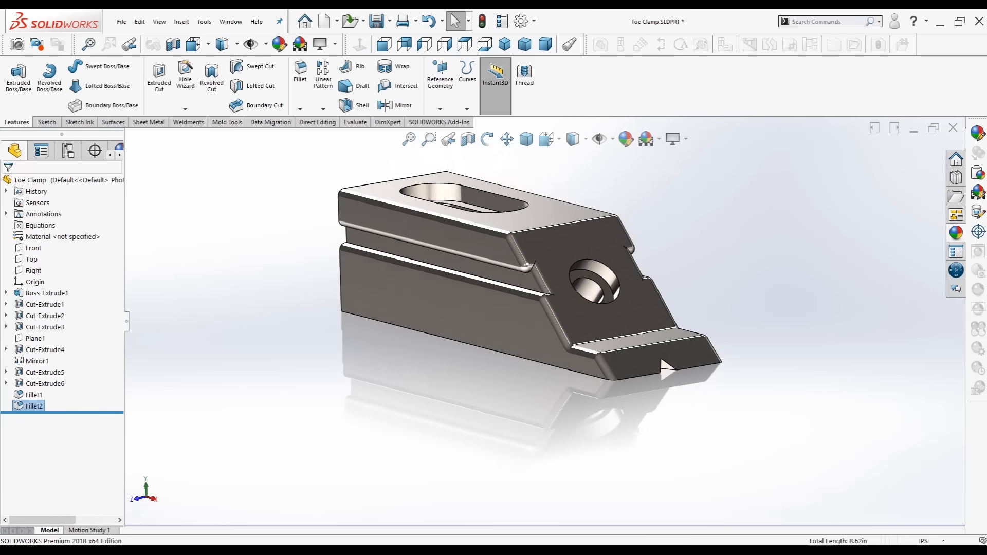
Step: Start a 0.10 in symmetric fillet on the rear face's outline edge above the side grooves
mouse_move(552, 275)
middle_down()
mouse_move(475, 280)
mouse_move(535, 280)
mouse_move(549, 293)
middle_up()
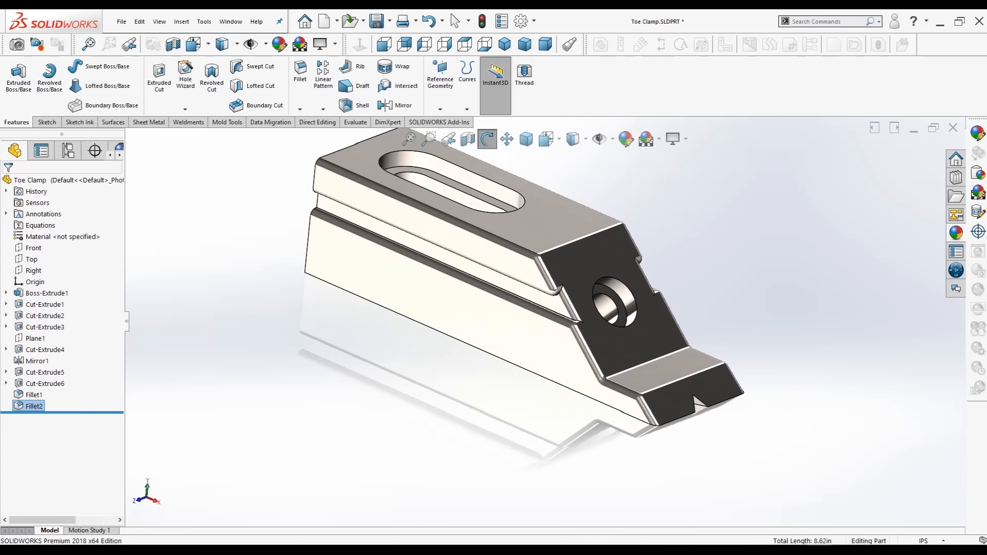
scroll(549, 293, up, 2)
middle_drag(549, 360, 643, 300)
middle_drag(550, 265, 580, 286)
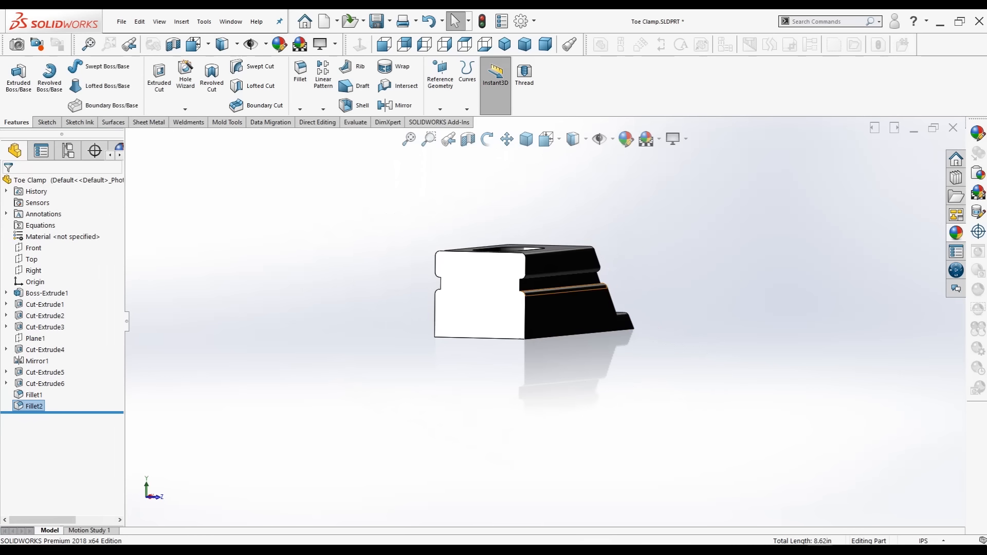
click(299, 109)
click(315, 122)
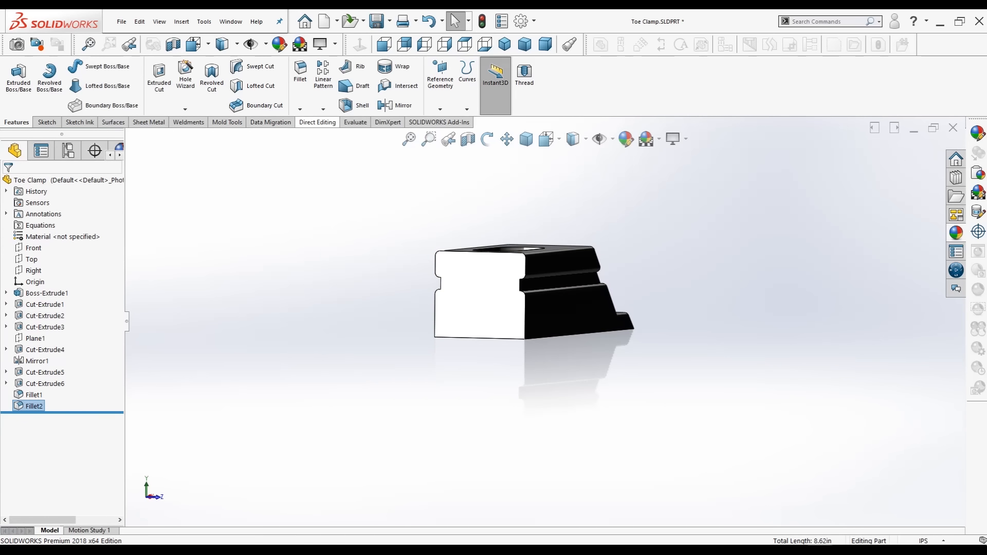
click(524, 266)
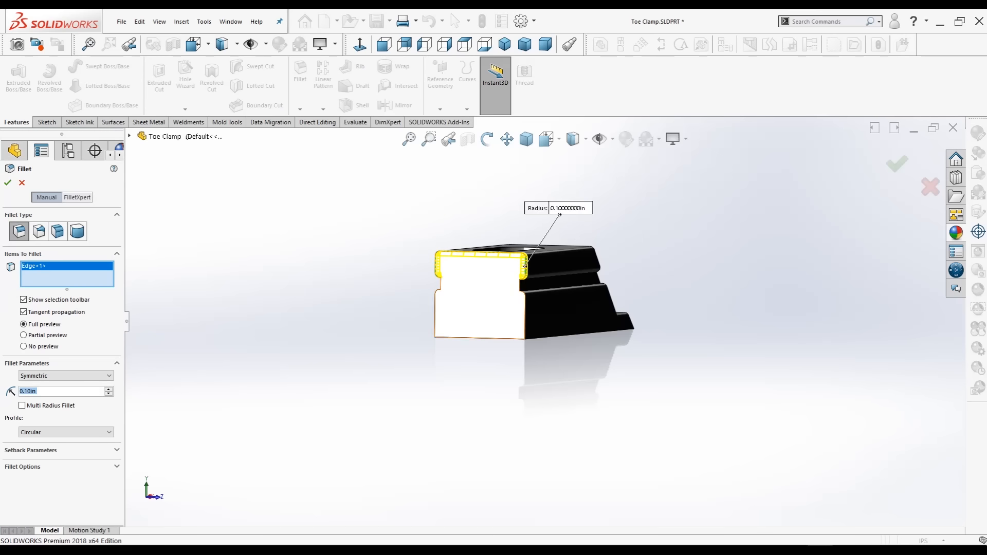
scroll(442, 282, up, 1)
scroll(442, 281, down, 1)
scroll(544, 314, down, 1)
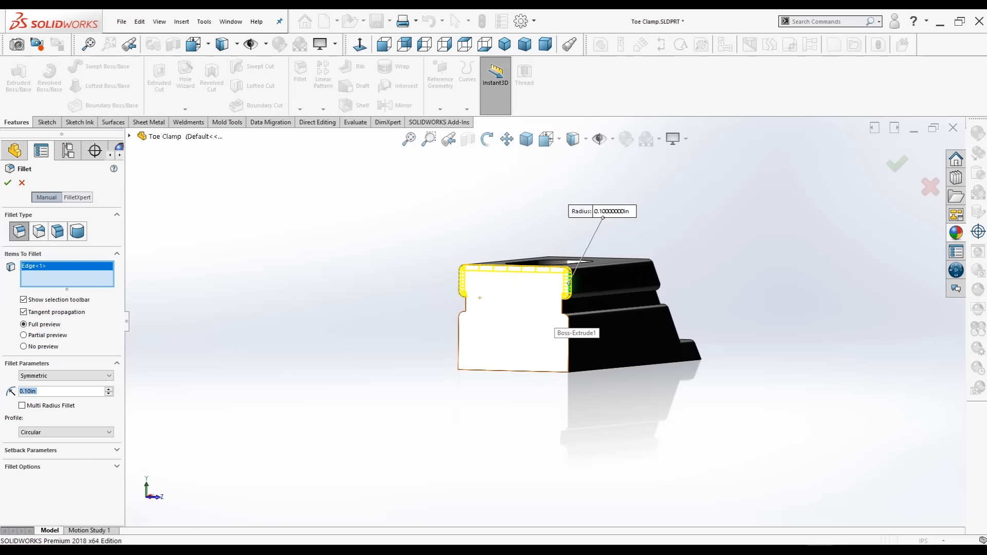
Step: Add the rear groove end edges and the lower rear edges on both sides to the 0.10 in fillet and apply it
click(562, 306)
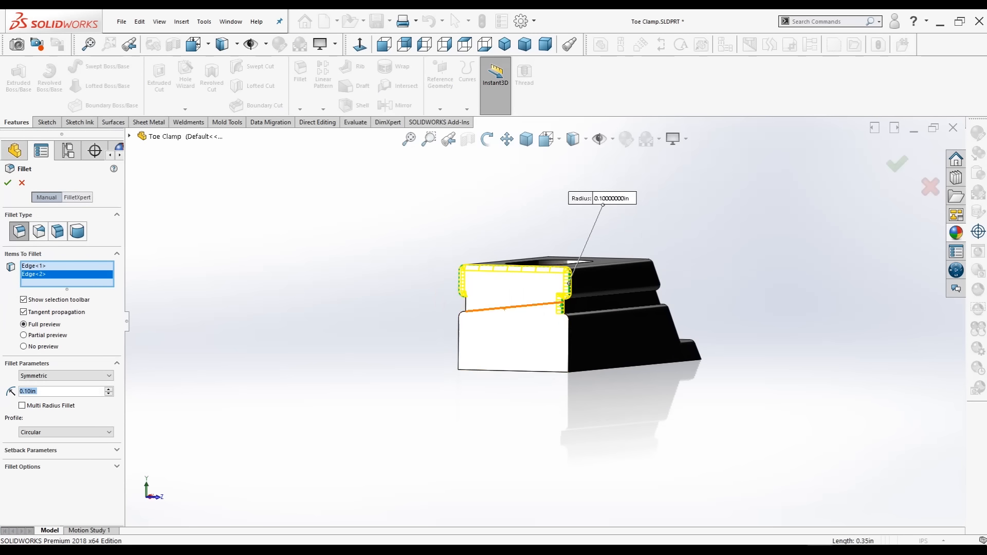
click(466, 304)
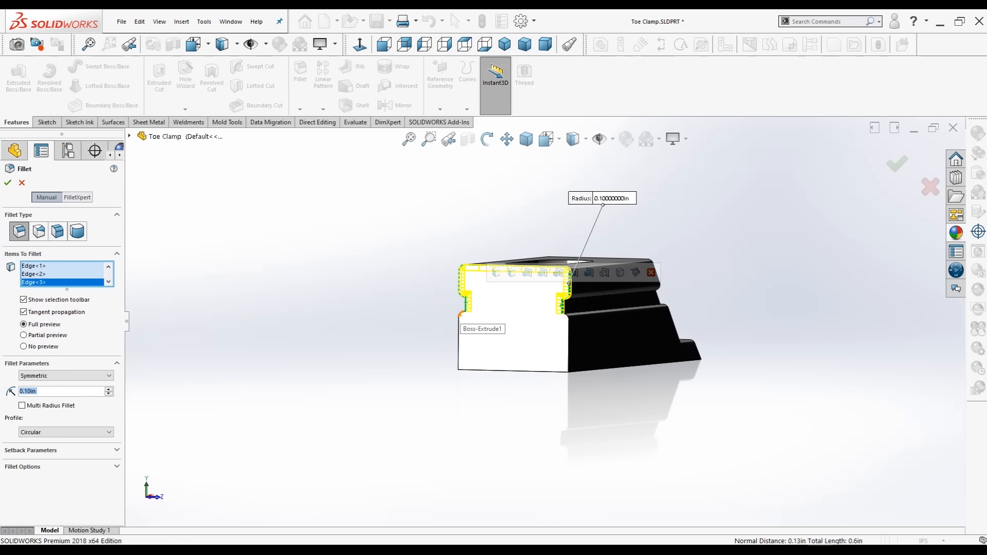
click(460, 316)
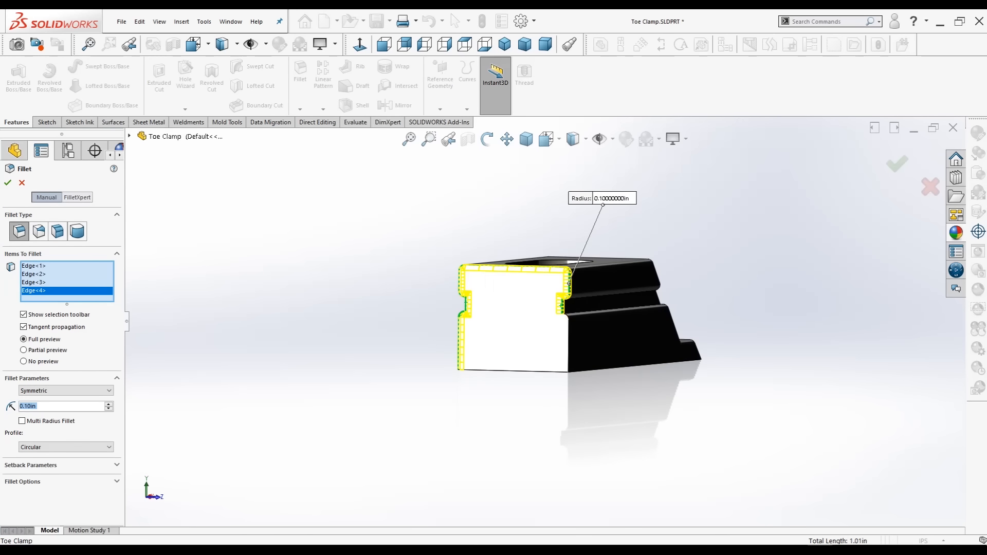
click(567, 317)
mouse_move(633, 329)
middle_down()
mouse_move(560, 342)
mouse_move(612, 334)
mouse_move(642, 301)
mouse_move(478, 321)
mouse_move(422, 313)
mouse_move(509, 329)
mouse_move(630, 391)
mouse_move(570, 360)
mouse_move(473, 355)
mouse_move(637, 360)
mouse_move(504, 344)
mouse_move(635, 332)
middle_up()
key(Return)
Step: Start a 0.10 in symmetric fillet on the slot pocket's upper rim
scroll(632, 377, up, 1)
scroll(643, 360, down, 3)
scroll(504, 334, up, 1)
scroll(558, 322, up, 3)
scroll(510, 191, down, 3)
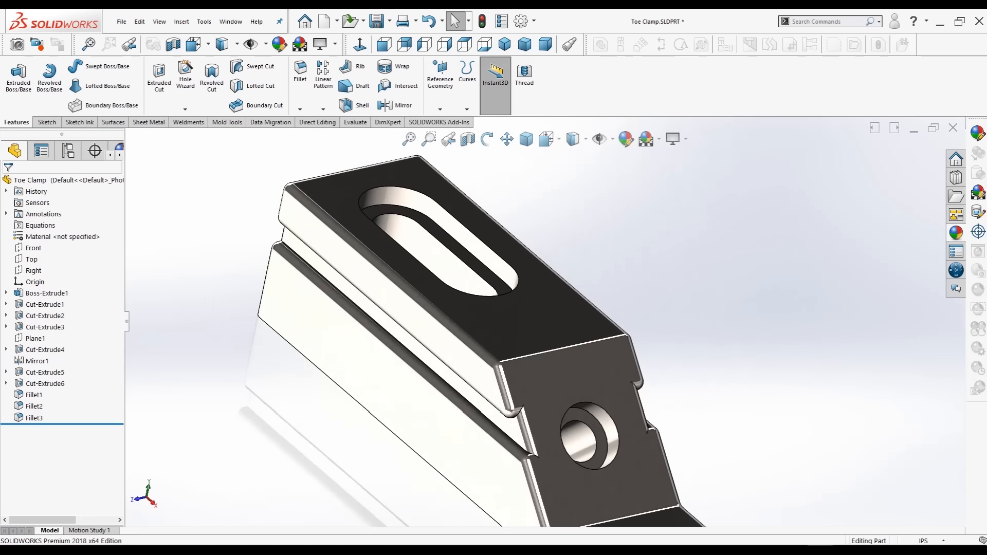
scroll(548, 326, up, 2)
click(495, 261)
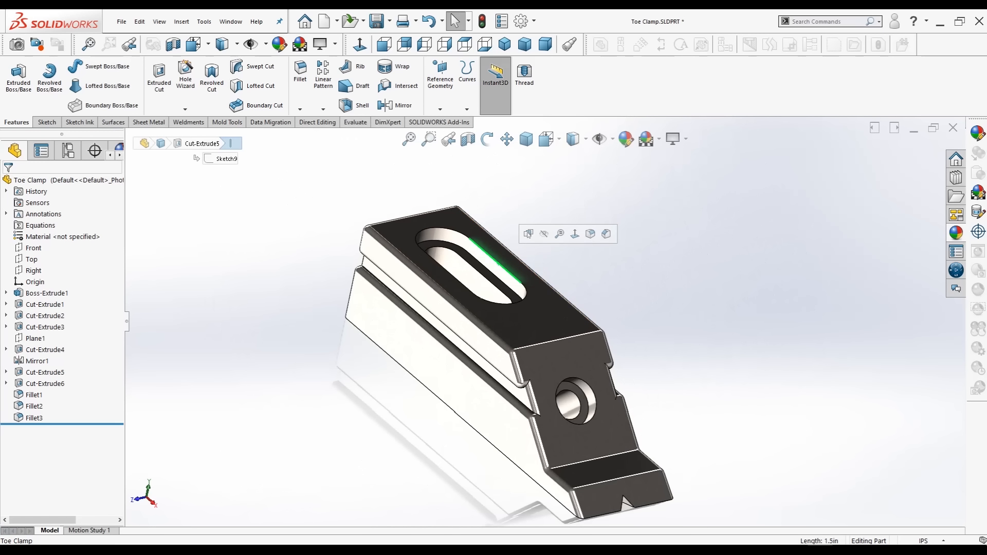
click(300, 109)
click(310, 118)
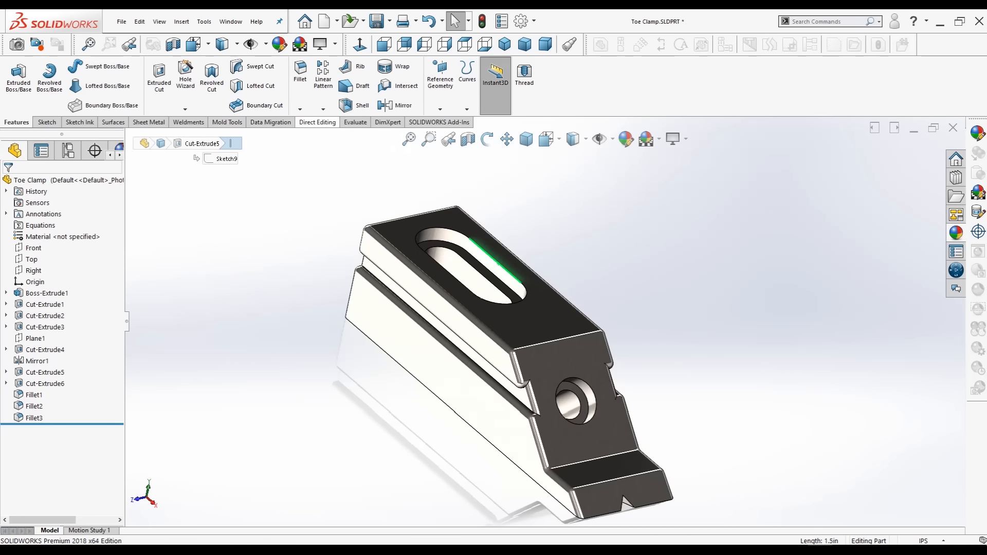
Step: Add the inner slot's upper rim and the pocket floor's outer outline to the 0.10 in fillet
scroll(509, 322, up, 2)
middle_drag(510, 321, 486, 312)
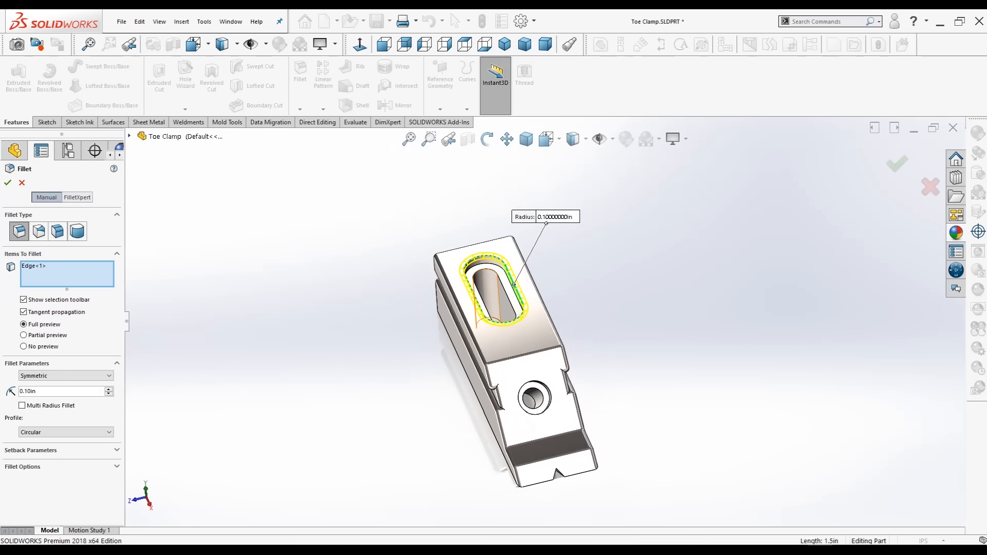
click(478, 291)
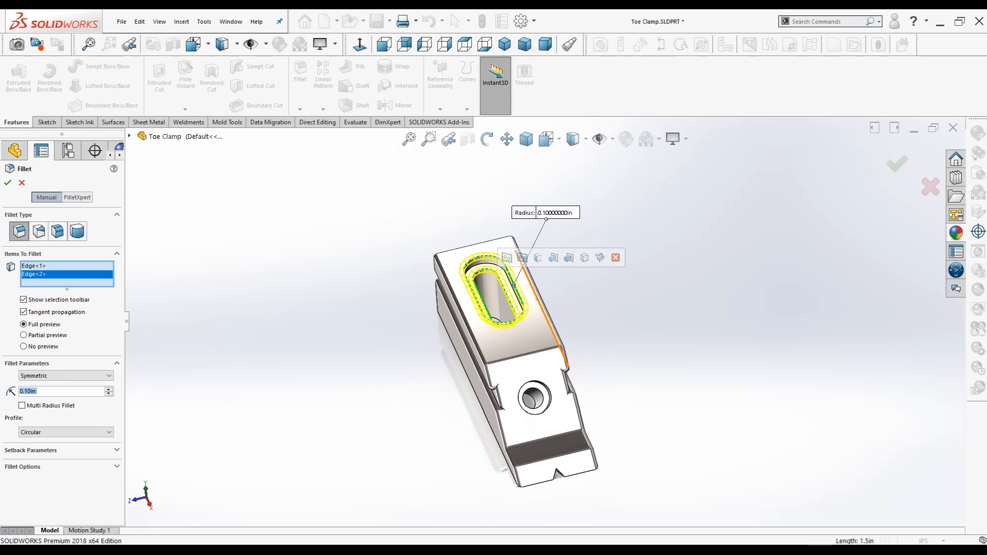
middle_drag(483, 298, 473, 272)
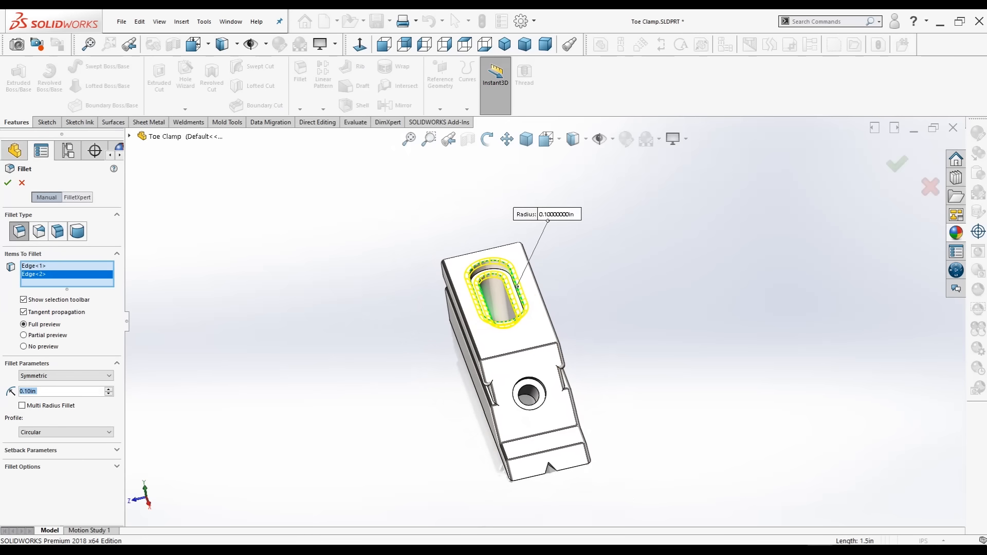
scroll(472, 271, down, 2)
scroll(472, 268, down, 1)
click(485, 295)
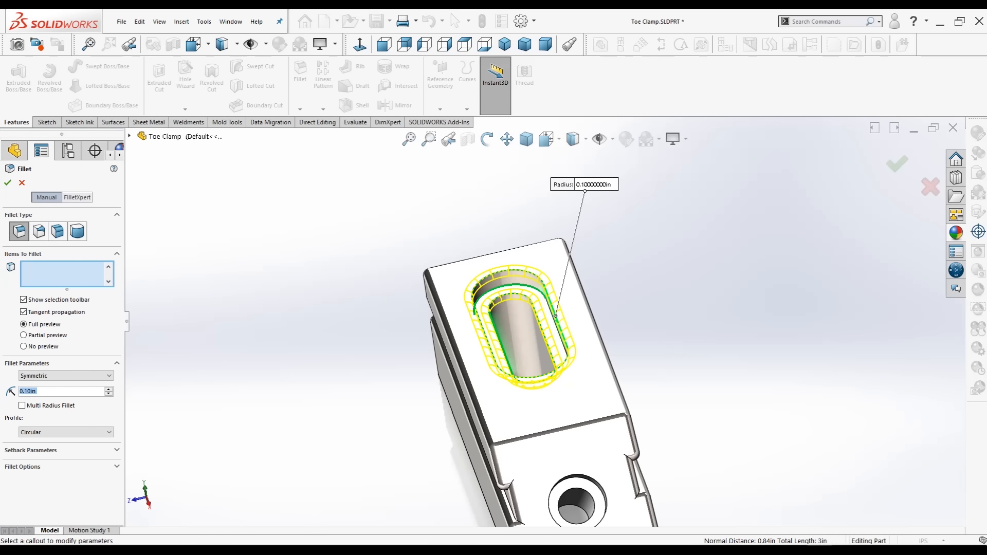
scroll(552, 318, up, 3)
scroll(629, 410, down, 1)
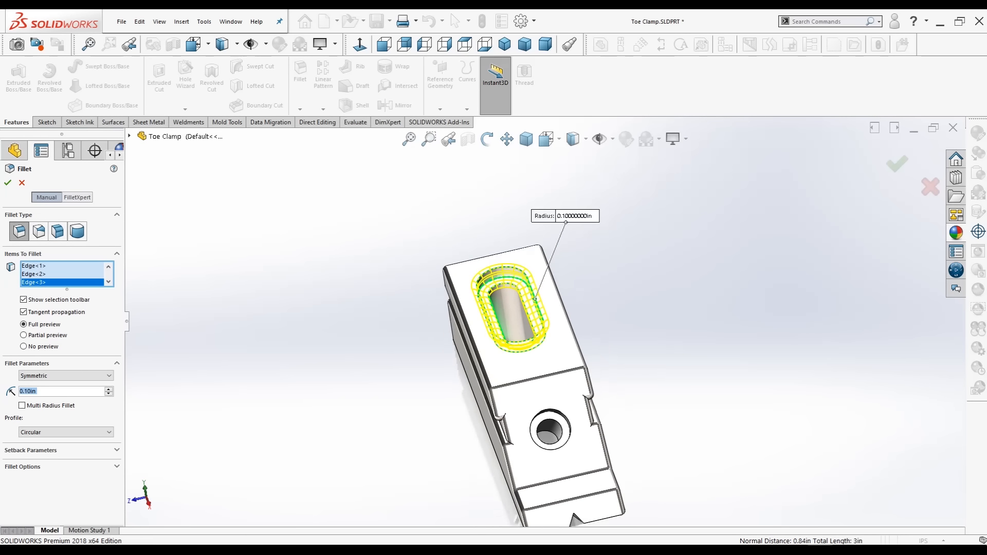
Step: Add the counterbore's outer rim and the smaller through hole's rim to the same fillet
click(571, 431)
scroll(596, 448, down, 4)
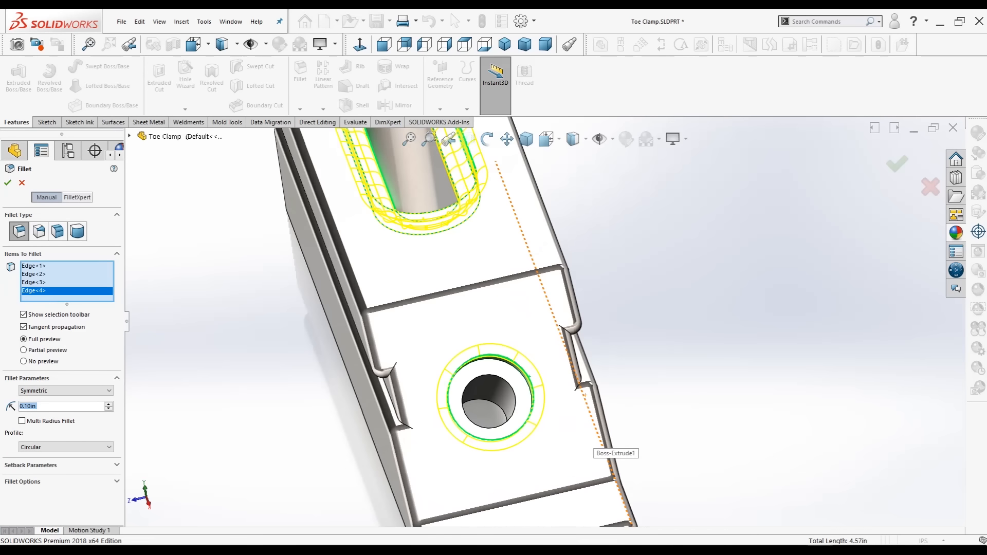
click(516, 399)
middle_drag(545, 423, 596, 411)
click(535, 398)
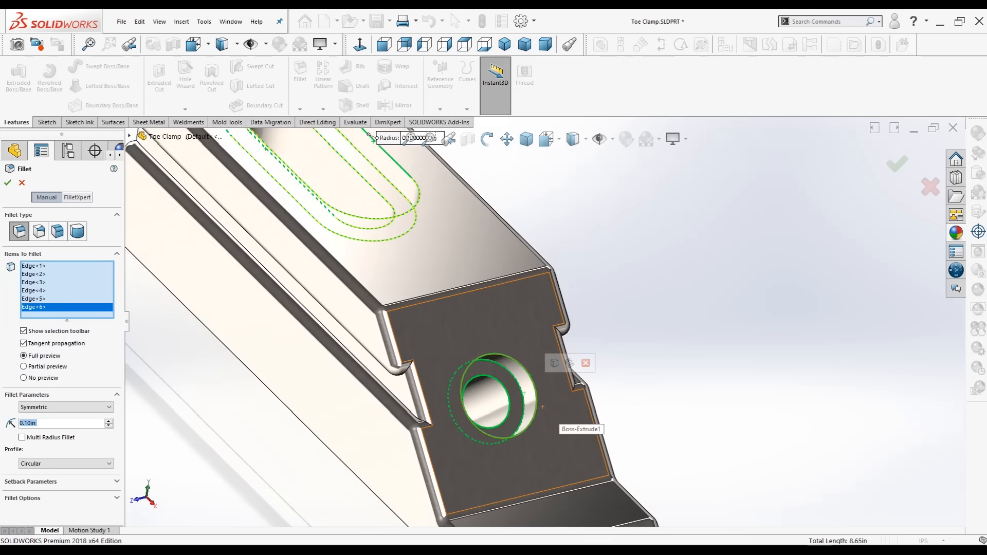
scroll(542, 406, up, 4)
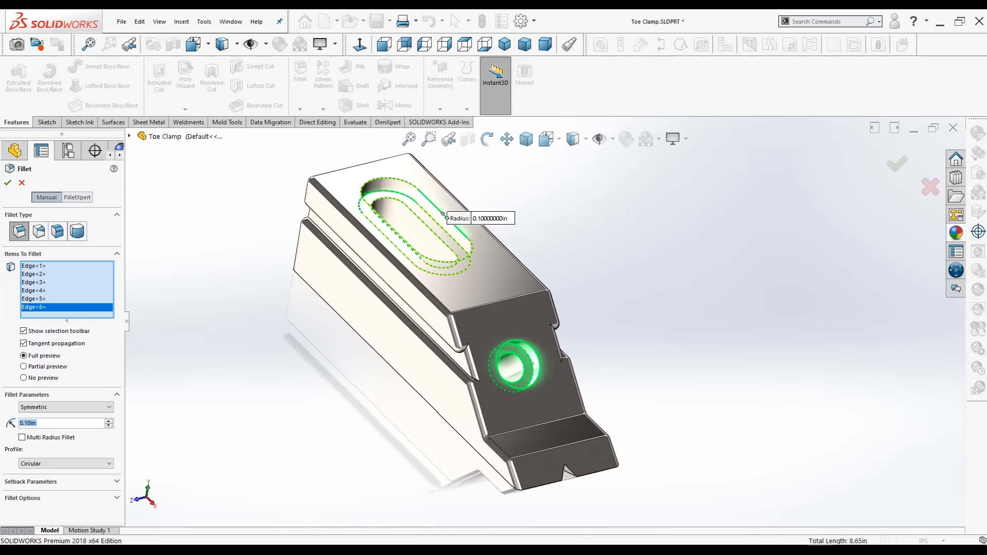
right_click(72, 307)
click(88, 324)
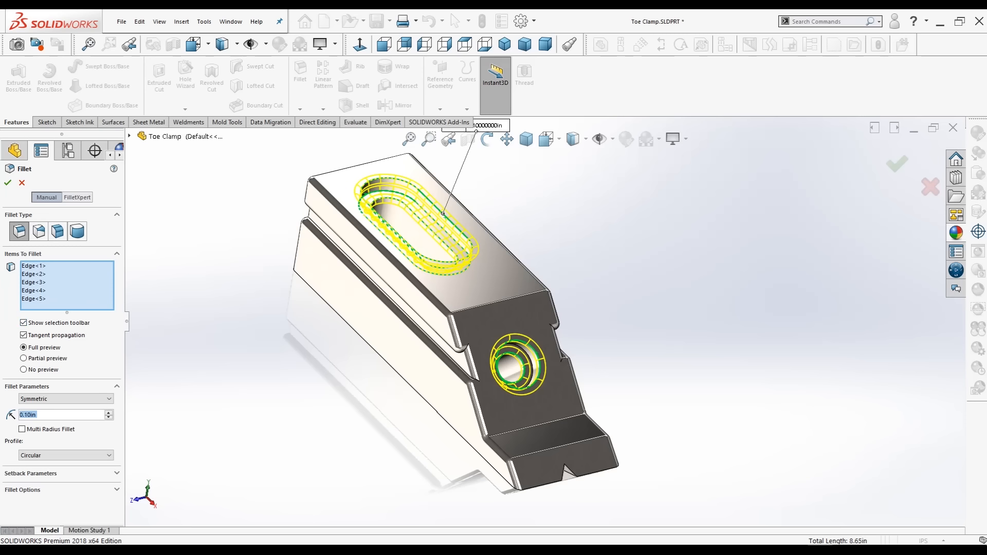
Step: Apply the 0.10 in fillet to the selected slot and counterbored hole edges
key(Return)
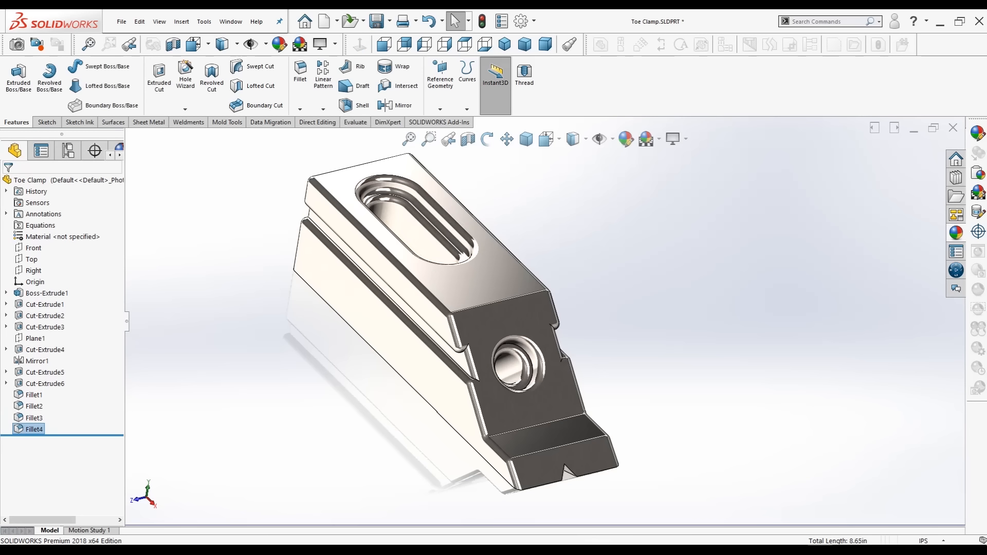
middle_drag(327, 222, 301, 222)
middle_drag(488, 412, 499, 370)
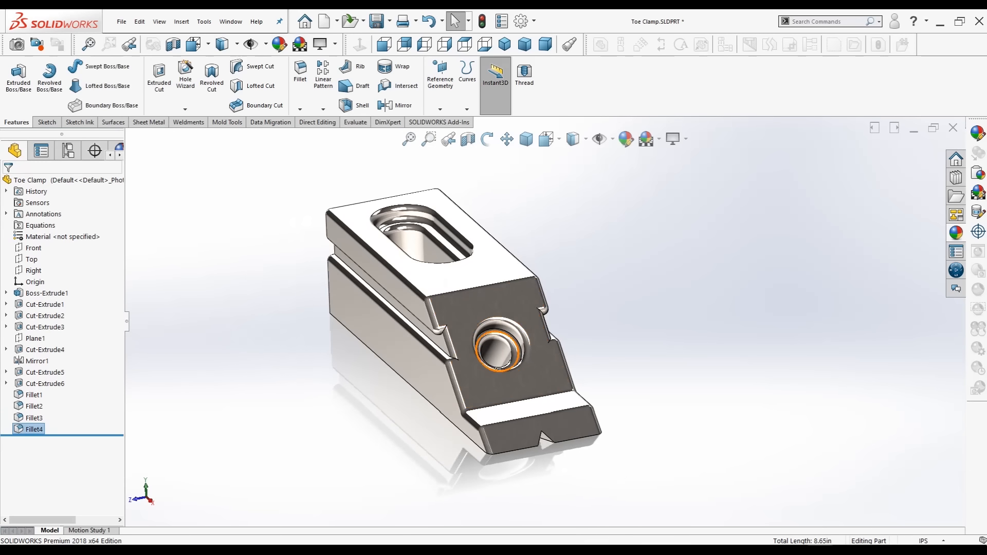
Step: Fillet the circular edge at the base of the counterbore with a 0.10 in symmetric radius
click(517, 359)
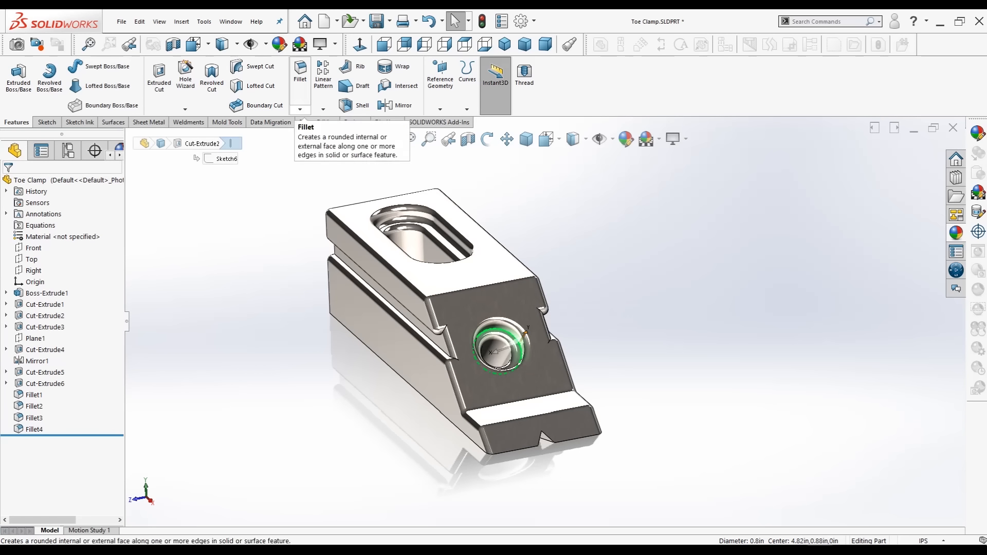
click(300, 109)
click(314, 122)
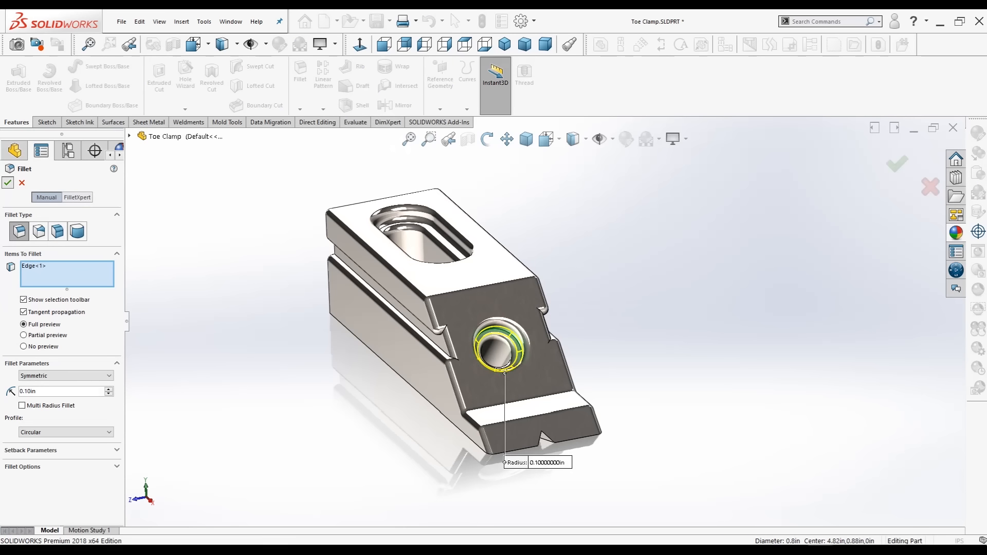
key(Return)
Step: Inspect the filleted clamp in isometric, trimetric and dimetric orientations, ending in the isometric view
middle_drag(469, 380, 387, 375)
scroll(387, 375, down, 1)
key(ctrl+7)
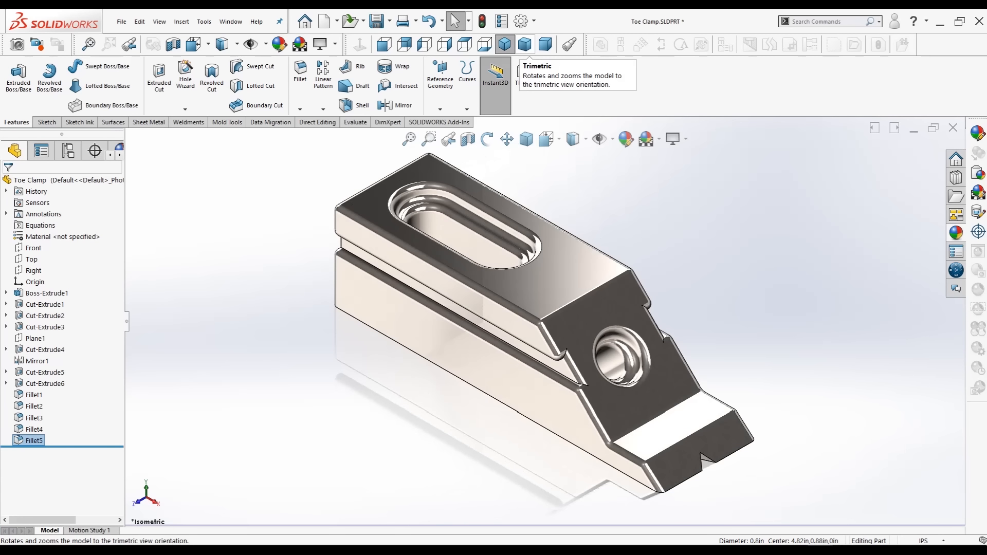
click(525, 44)
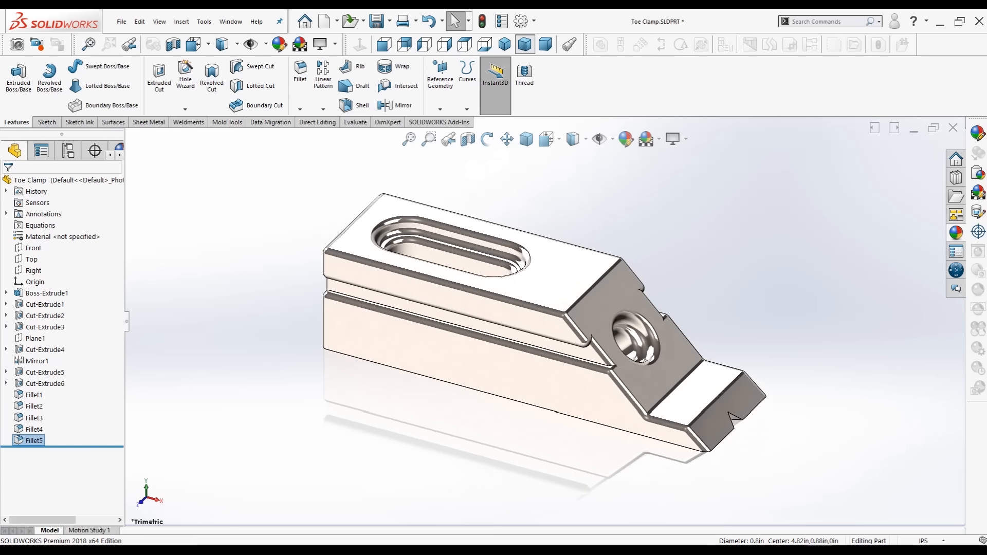
click(545, 45)
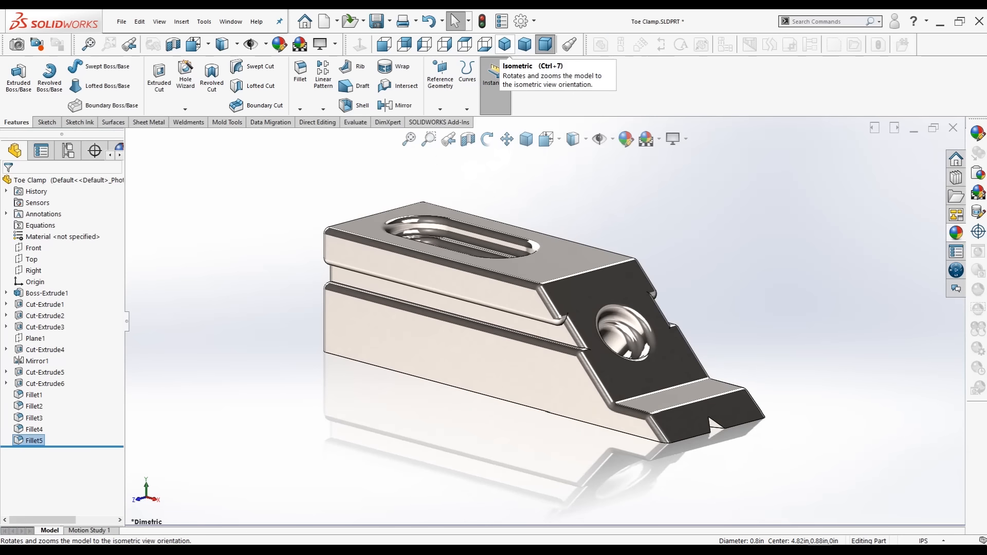
click(504, 44)
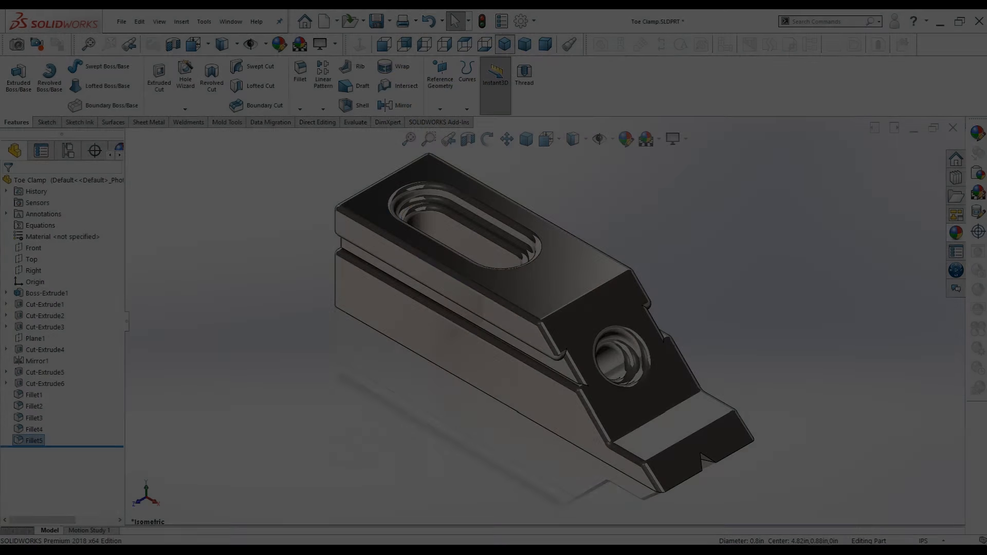